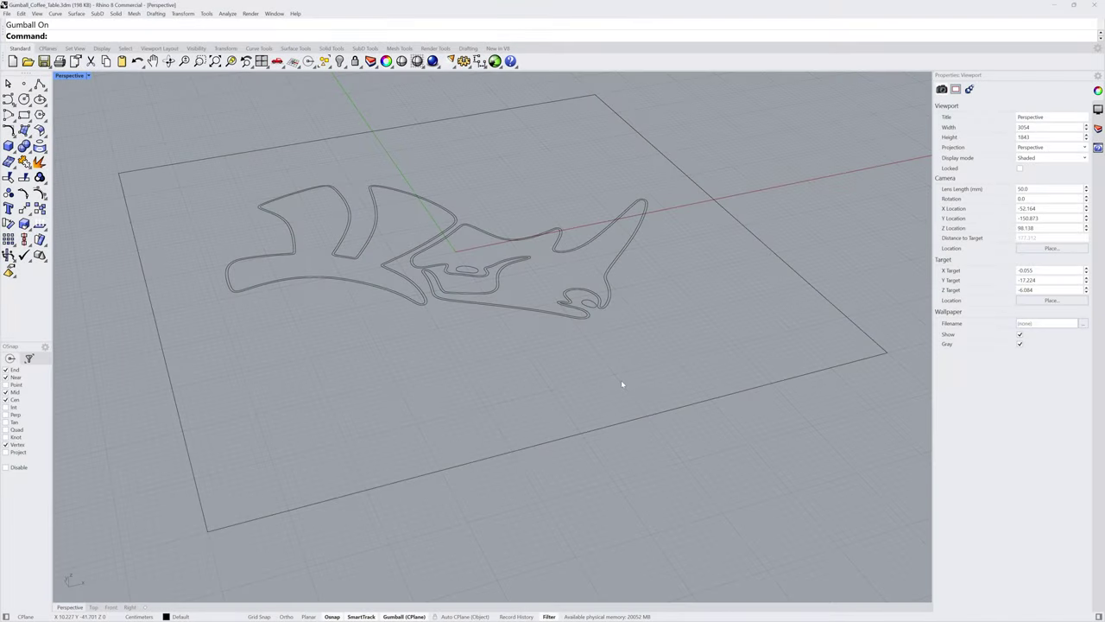
Select the large square outline, toggle the gumball off and back on, and clear the selection.
{"action": "left_click", "coordinate": [561, 439]}
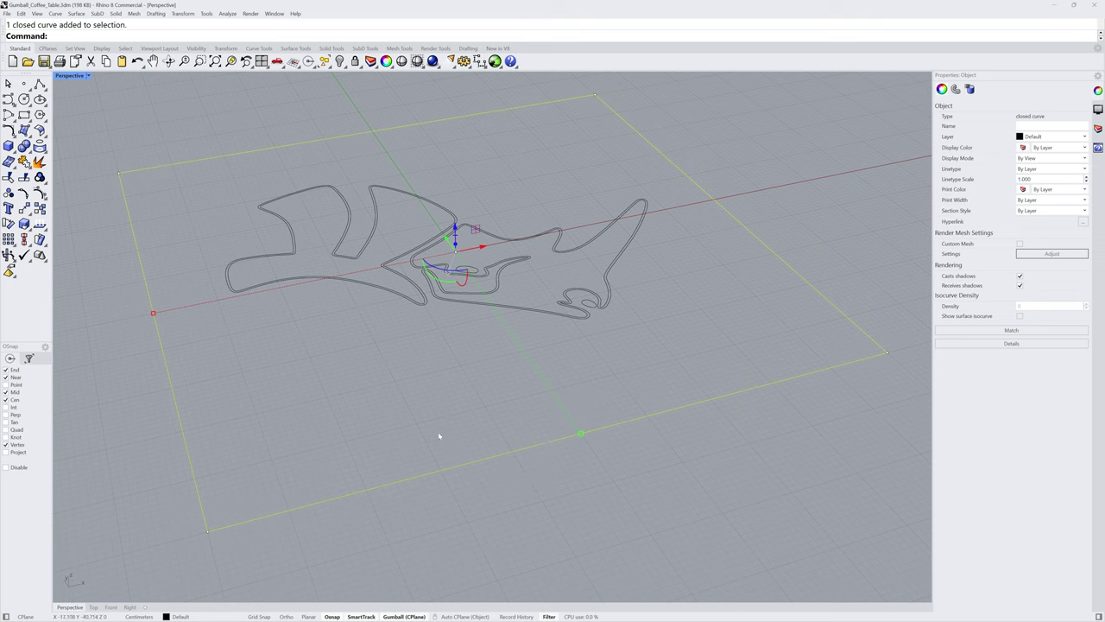
{"action": "left_click", "coordinate": [406, 617]}
{"action": "left_click", "coordinate": [406, 617]}
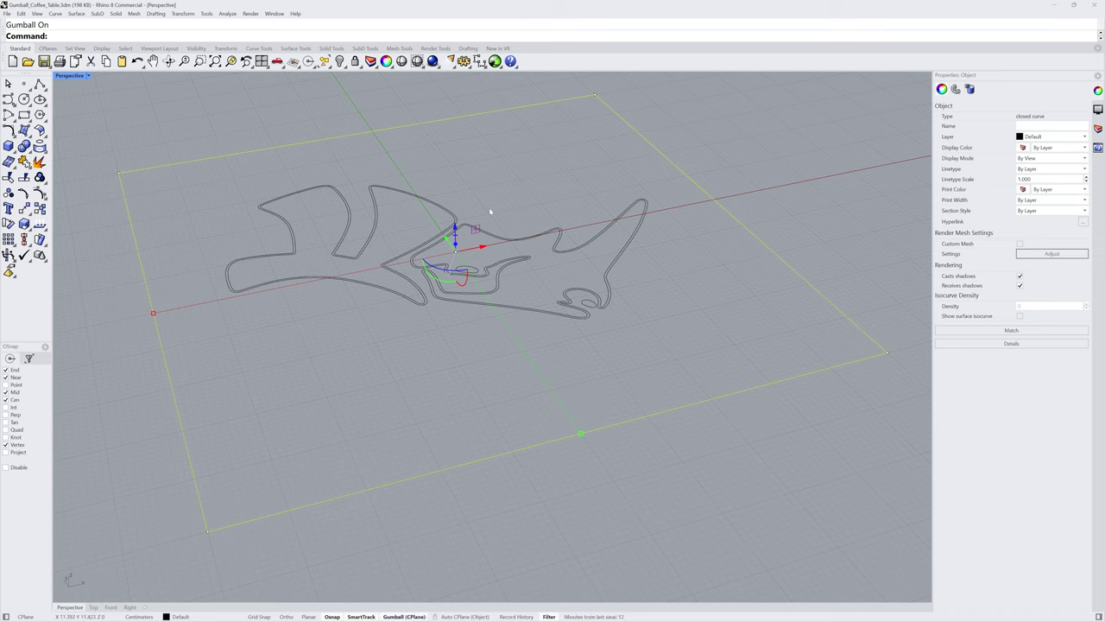
{"action": "mouse_move", "coordinate": [455, 228]}
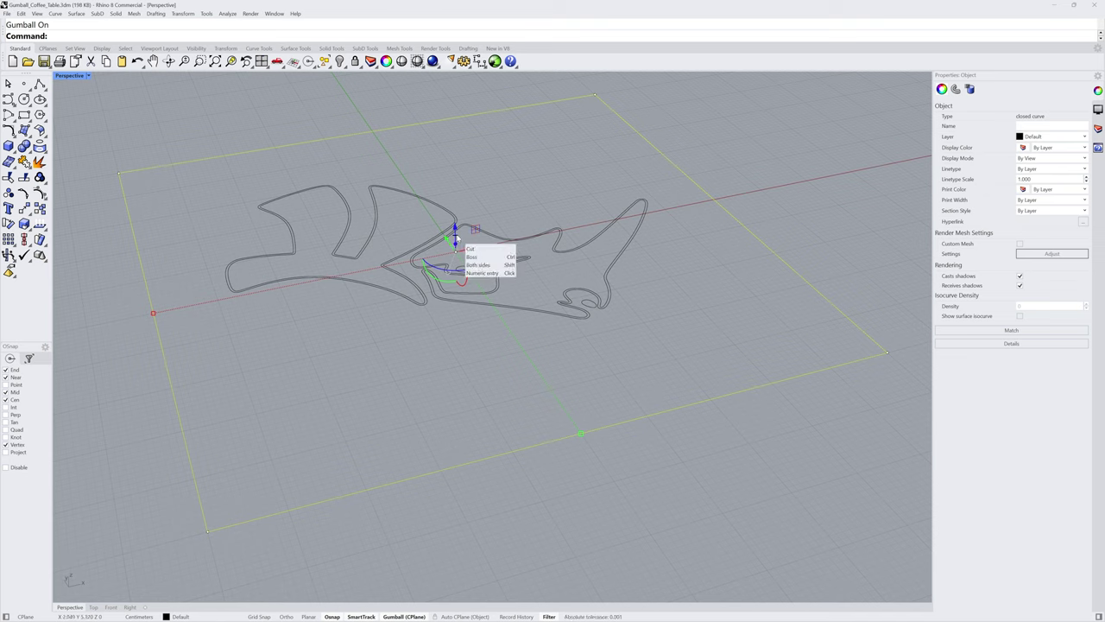
{"action": "left_click", "coordinate": [469, 445]}
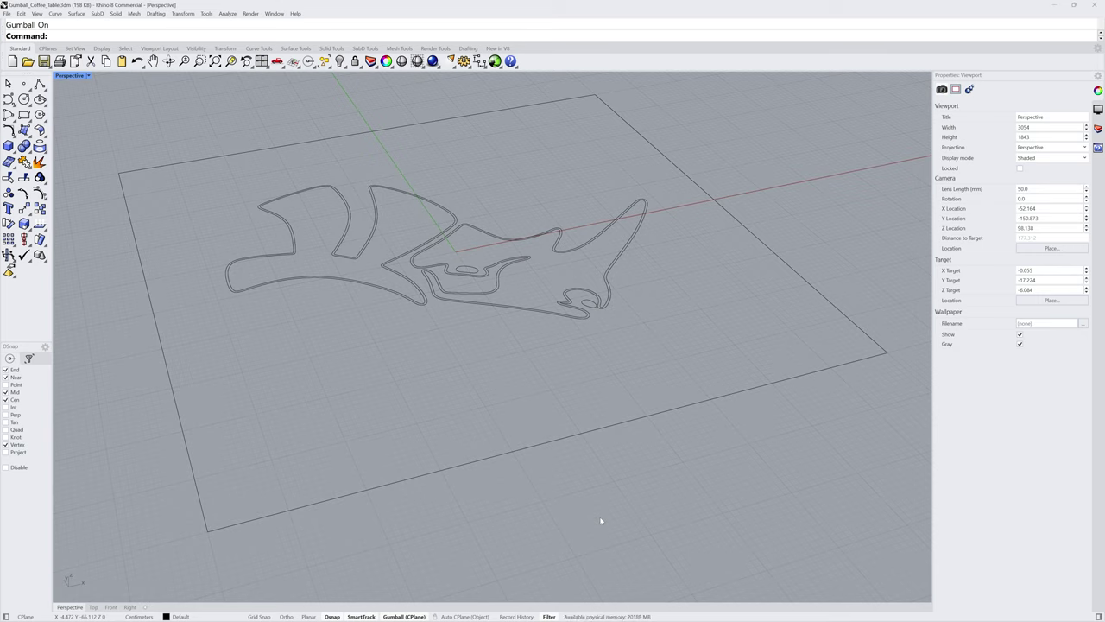
Create two progressively smaller concentric copies of the large square by scaling it inward in 2D from its centre.
{"action": "left_click", "coordinate": [634, 421]}
{"action": "right_click_drag", "start_coordinate": [614, 357], "coordinate": [552, 298]}
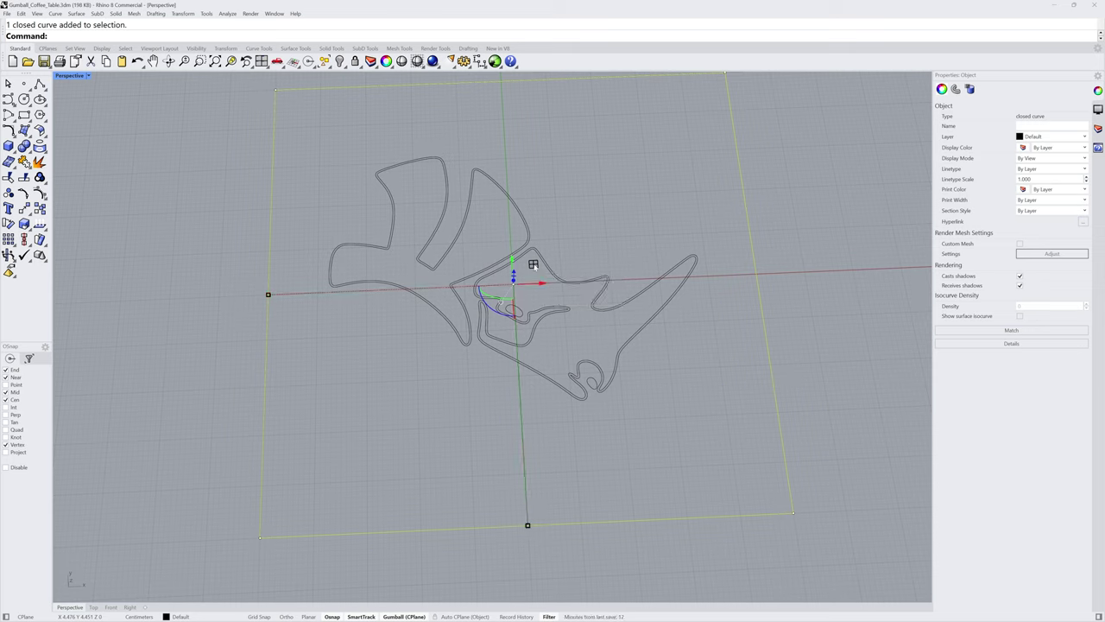
{"action": "left_click_drag", "start_coordinate": [532, 265], "coordinate": [533, 266], "text": "shift"}
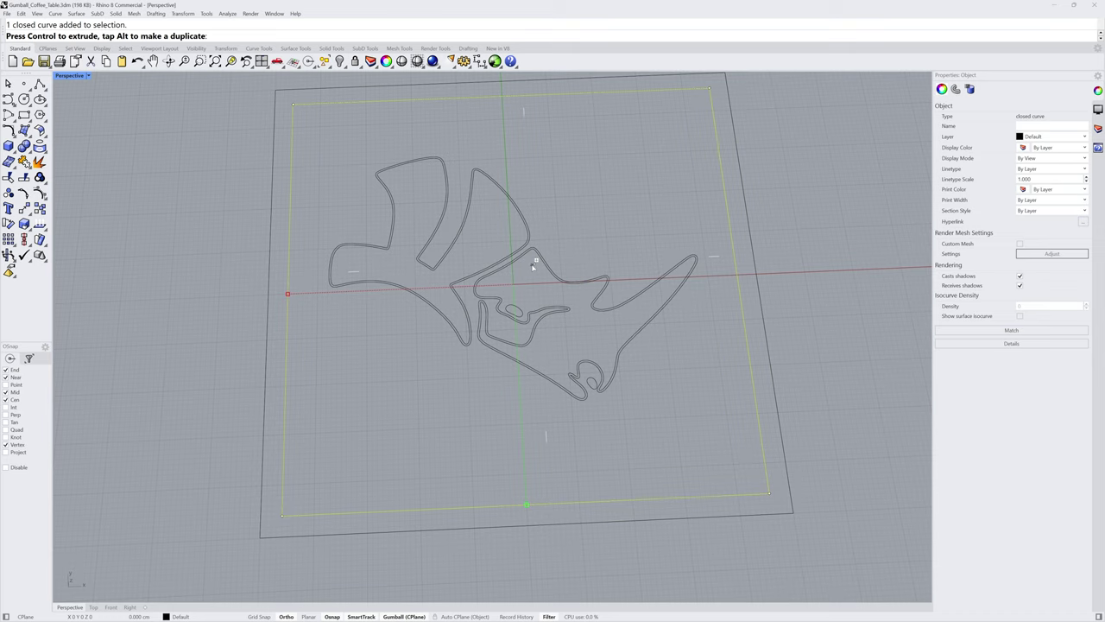
{"action": "left_click_drag", "start_coordinate": [532, 266], "coordinate": [532, 267], "text": "shift"}
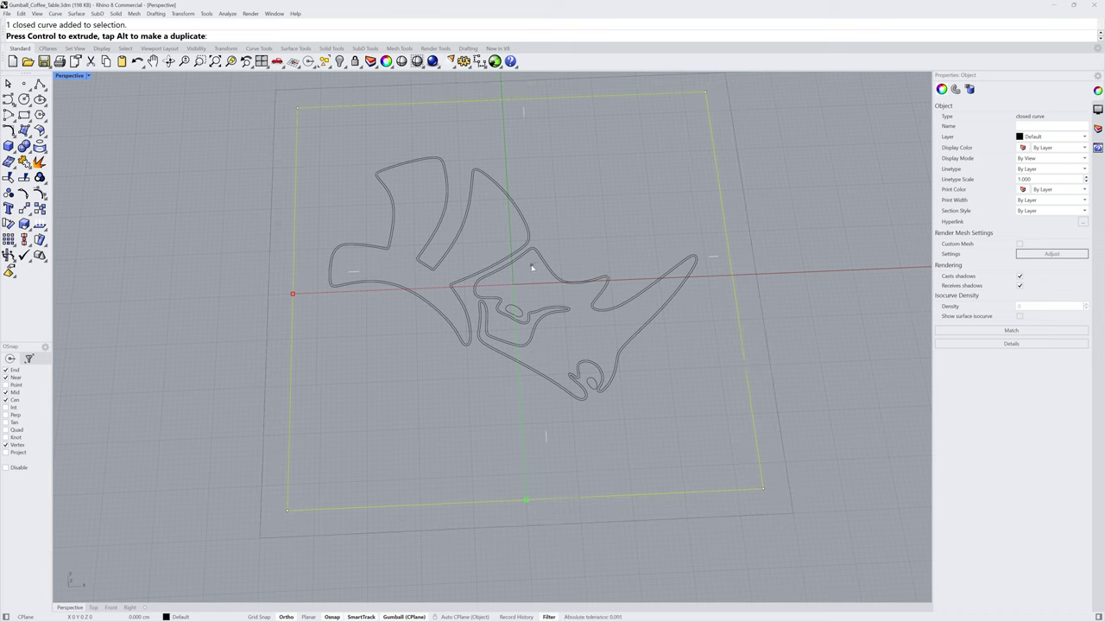
{"action": "key", "text": "alt"}
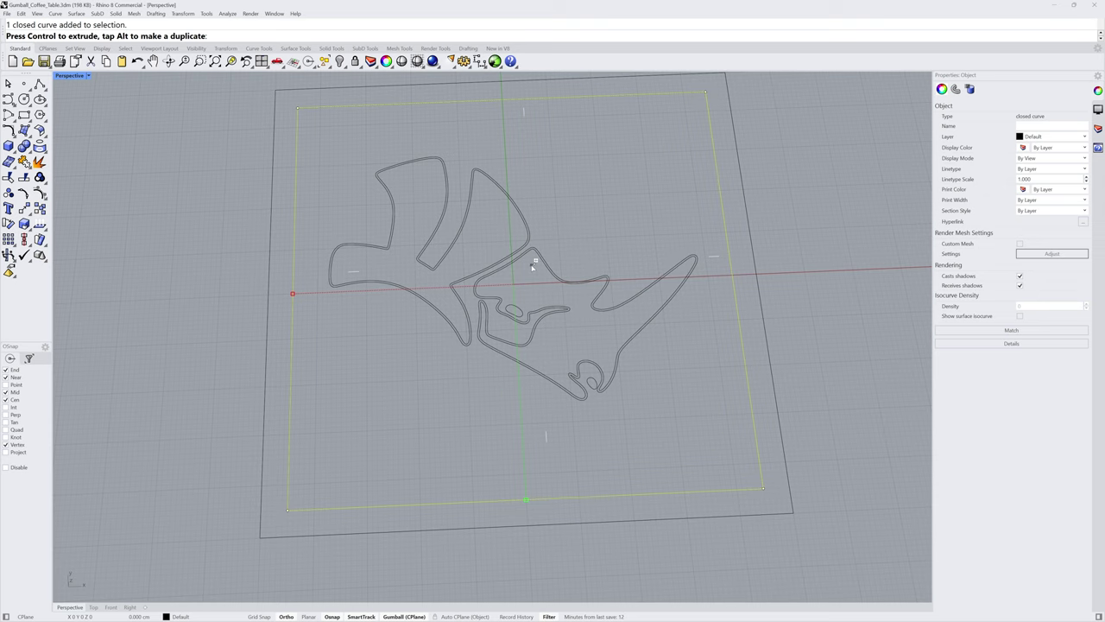
{"action": "left_click_drag", "start_coordinate": [532, 266], "coordinate": [532, 266], "text": "shift"}
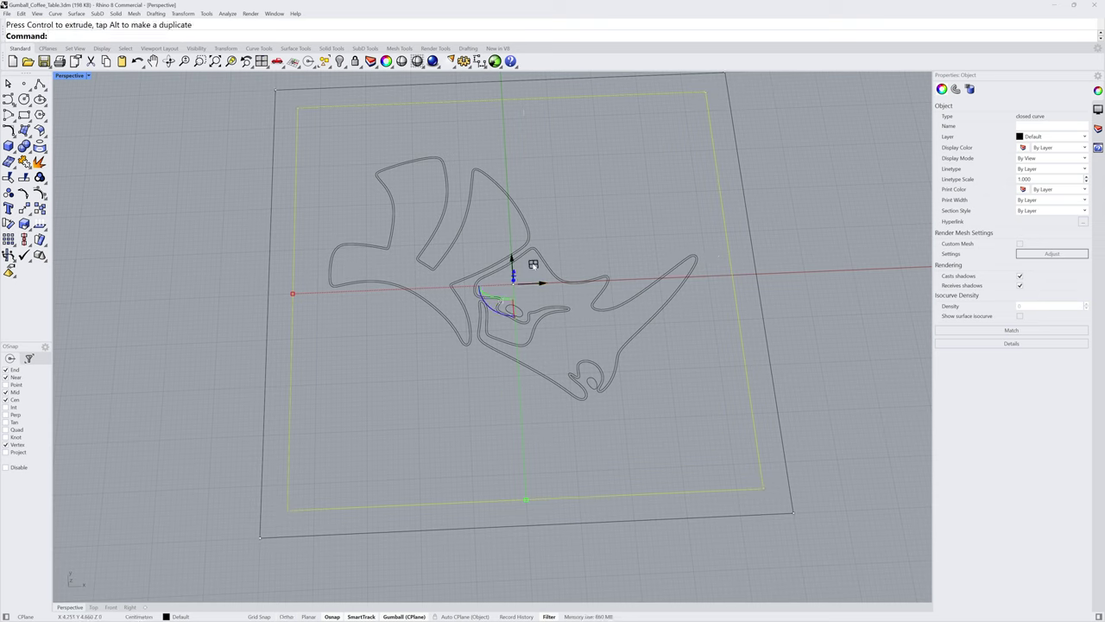
{"action": "left_click_drag", "start_coordinate": [533, 264], "coordinate": [531, 260], "text": "shift"}
{"action": "key", "text": "alt"}
Relocate the gumball to the innermost square's front-left corner and scale a small square copy of it toward that corner.
{"action": "right_click_drag", "start_coordinate": [406, 396], "coordinate": [417, 317]}
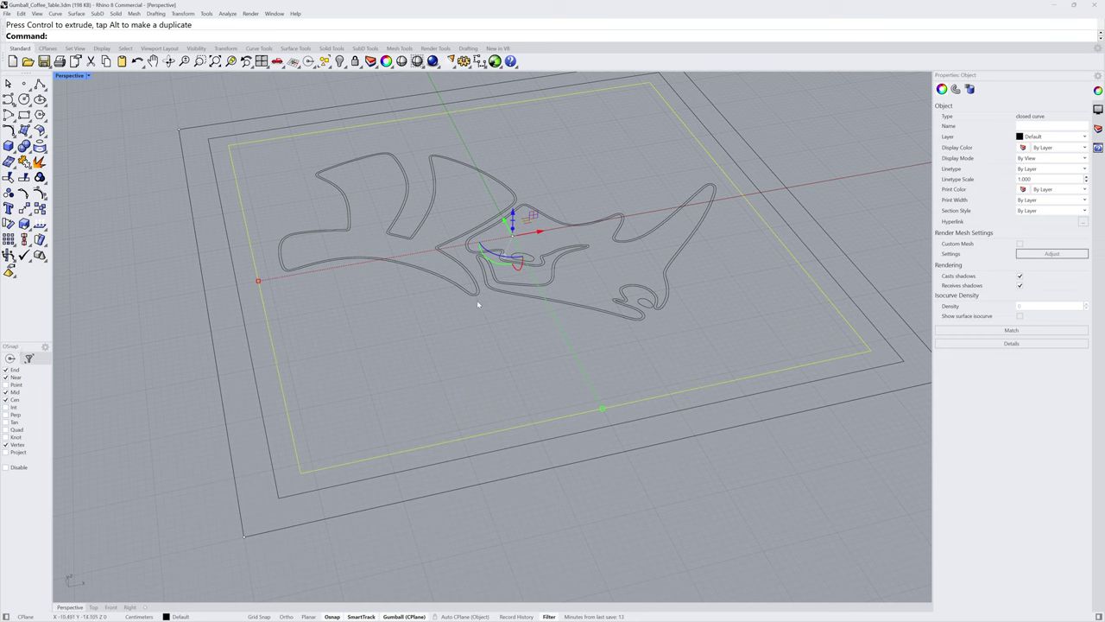
{"action": "double_click", "coordinate": [512, 234]}
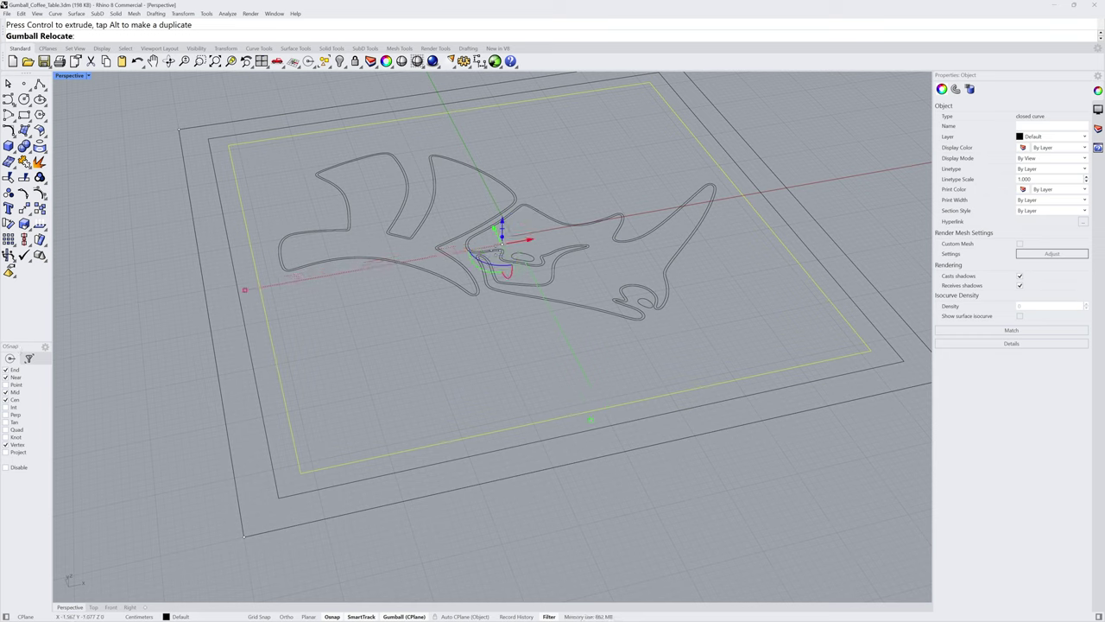
{"action": "left_click", "coordinate": [300, 467]}
{"action": "scroll", "coordinate": [447, 362], "scroll_direction": "down", "scroll_amount": 4}
{"action": "mouse_move", "coordinate": [449, 368]}
{"action": "right_mouse_down"}
{"action": "mouse_move", "coordinate": [430, 392]}
{"action": "mouse_move", "coordinate": [475, 358]}
{"action": "mouse_move", "coordinate": [466, 370]}
{"action": "right_mouse_up"}
{"action": "scroll", "coordinate": [425, 397], "scroll_direction": "down", "scroll_amount": 2}
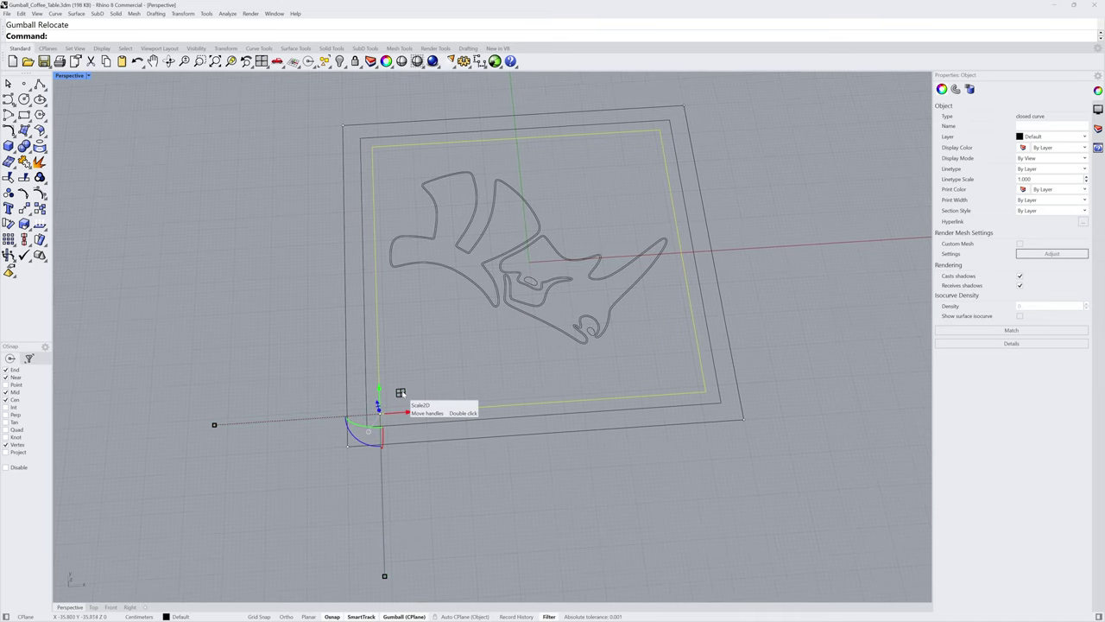
{"action": "left_click_drag", "start_coordinate": [400, 393], "coordinate": [395, 395]}
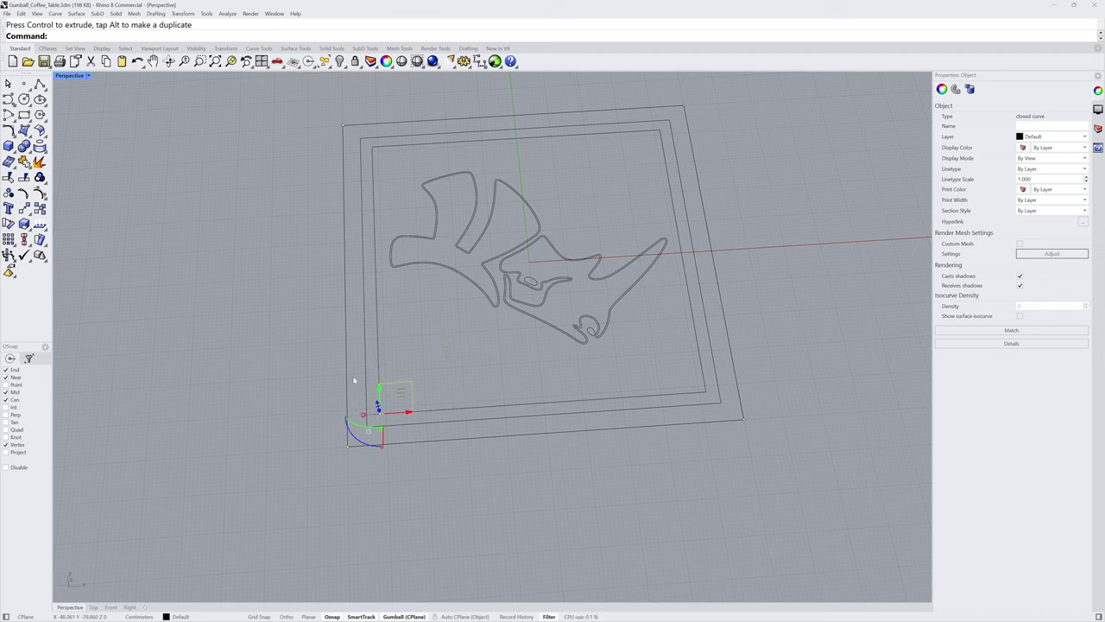
{"action": "left_click", "coordinate": [460, 451]}
Check the model units and move all curves except the small corner square up by 2.54*12 cm.
{"action": "right_click_drag", "start_coordinate": [466, 444], "coordinate": [495, 392]}
{"action": "scroll", "coordinate": [494, 392], "scroll_direction": "up", "scroll_amount": 5}
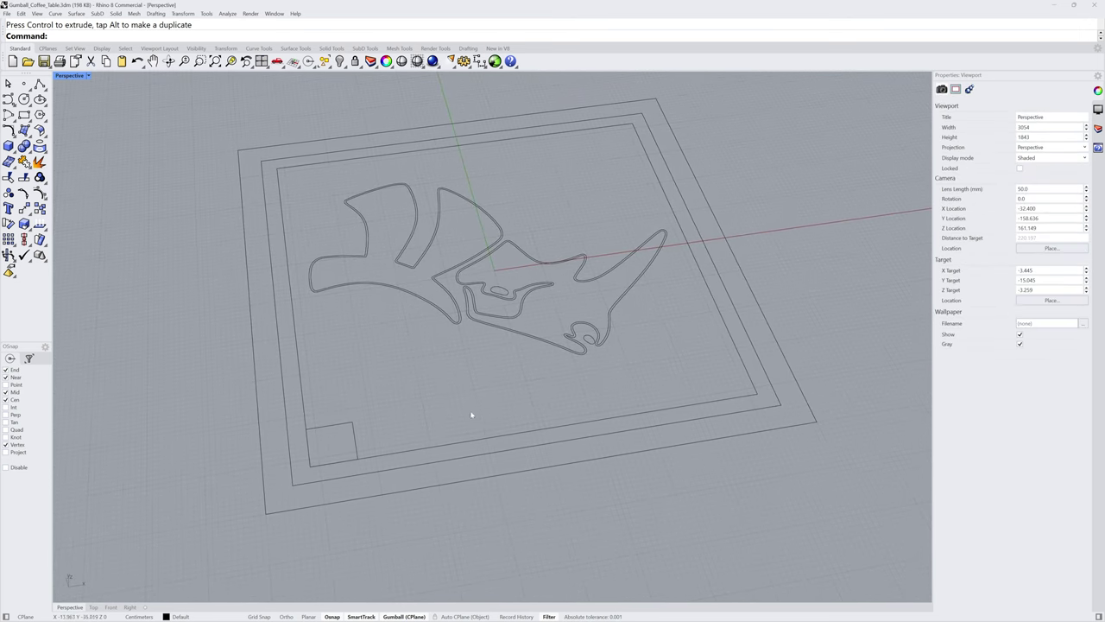
{"action": "left_click_drag", "start_coordinate": [648, 495], "coordinate": [425, 217]}
{"action": "right_click_drag", "start_coordinate": [425, 216], "coordinate": [543, 374]}
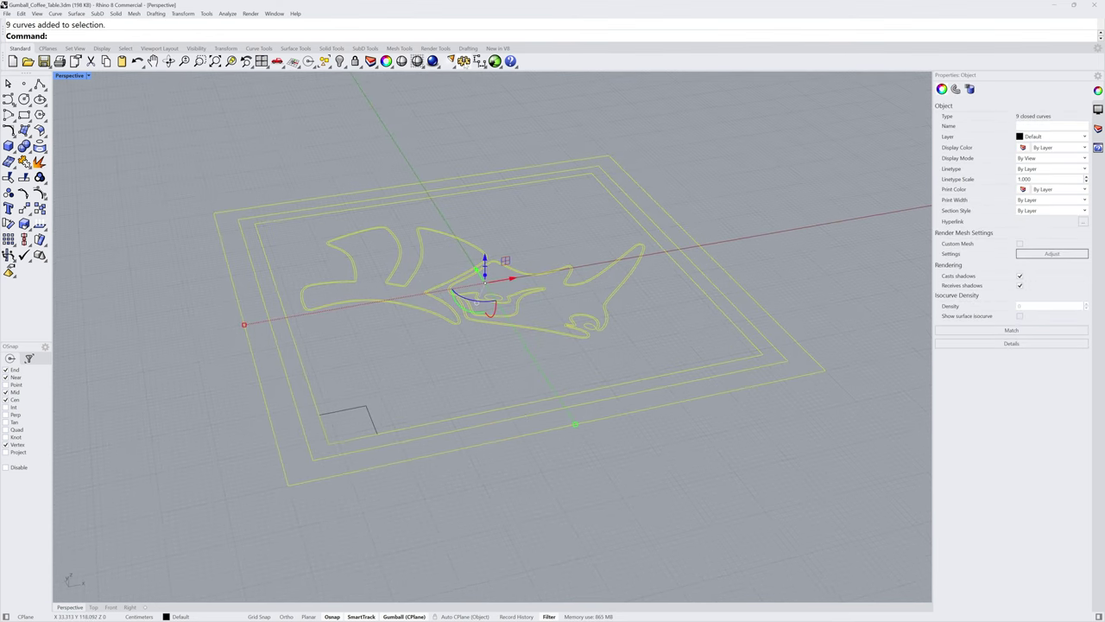
{"action": "left_click", "coordinate": [464, 61]}
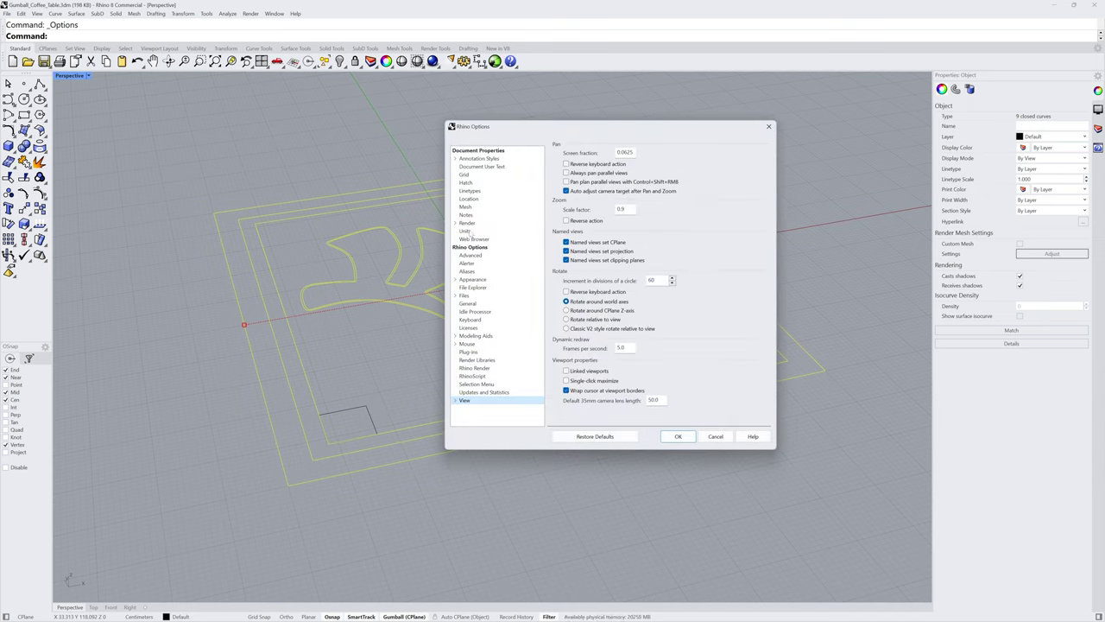
{"action": "left_click", "coordinate": [469, 231]}
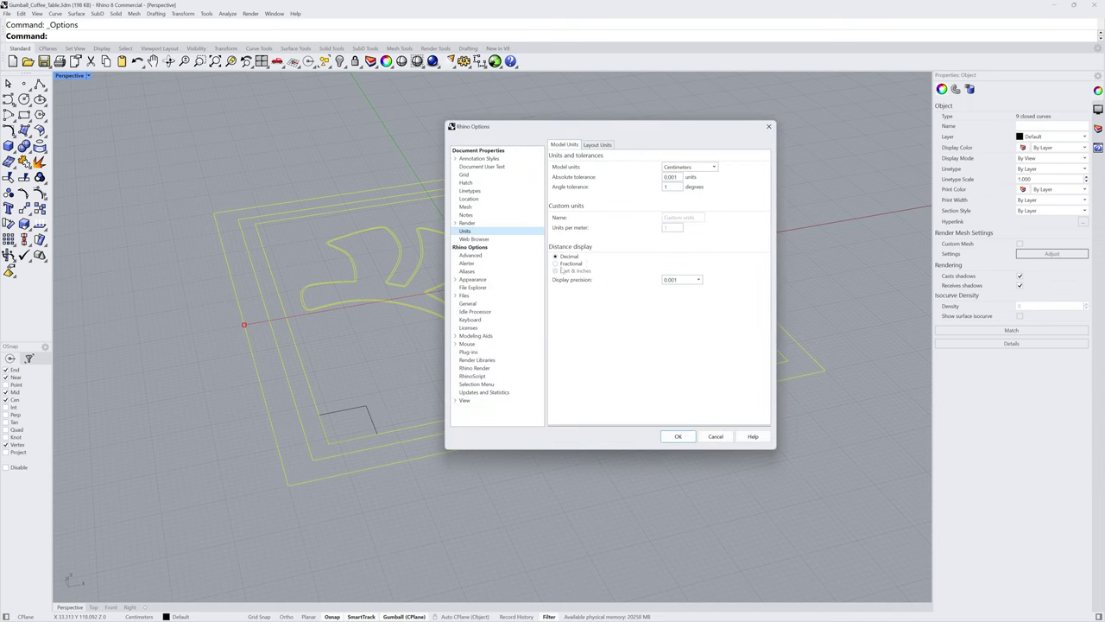
{"action": "left_click", "coordinate": [717, 437]}
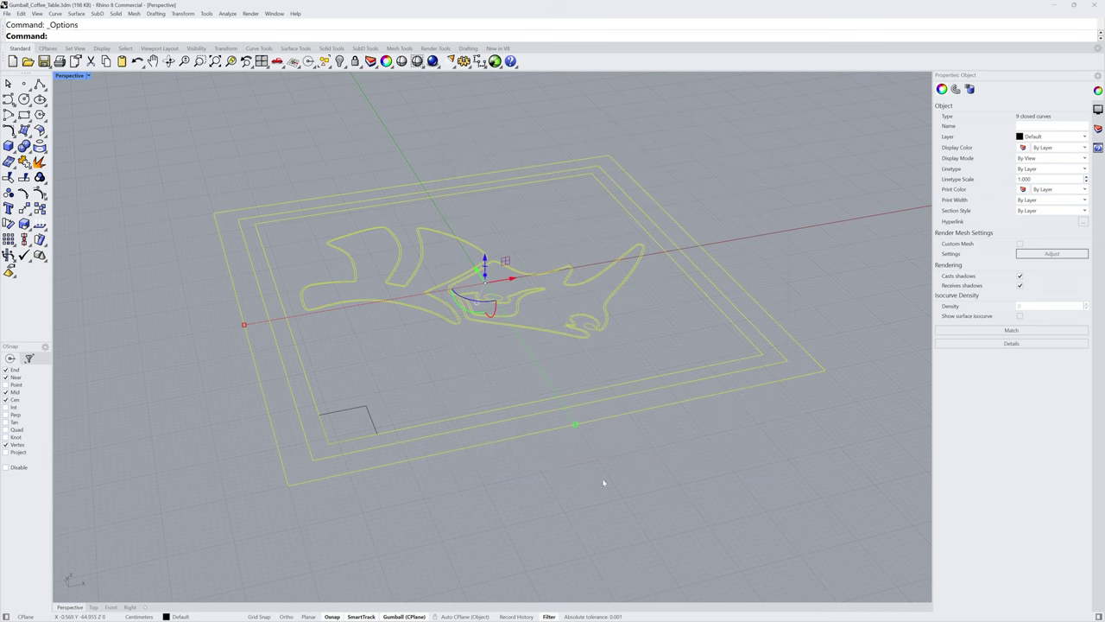
{"action": "left_click", "coordinate": [484, 259]}
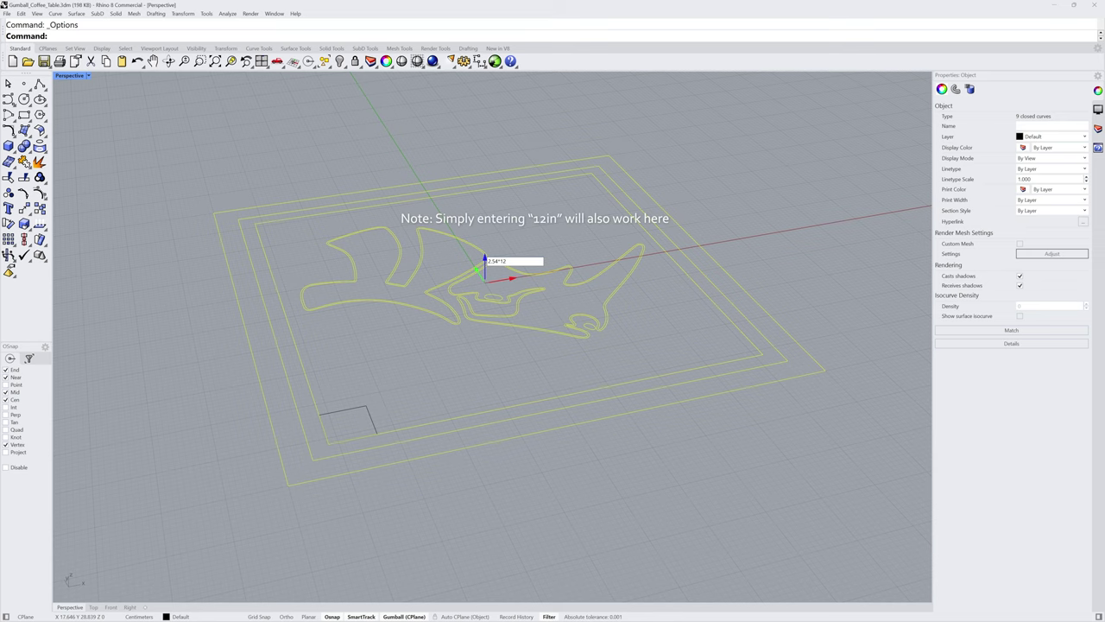
{"action": "key", "text": "Return"}
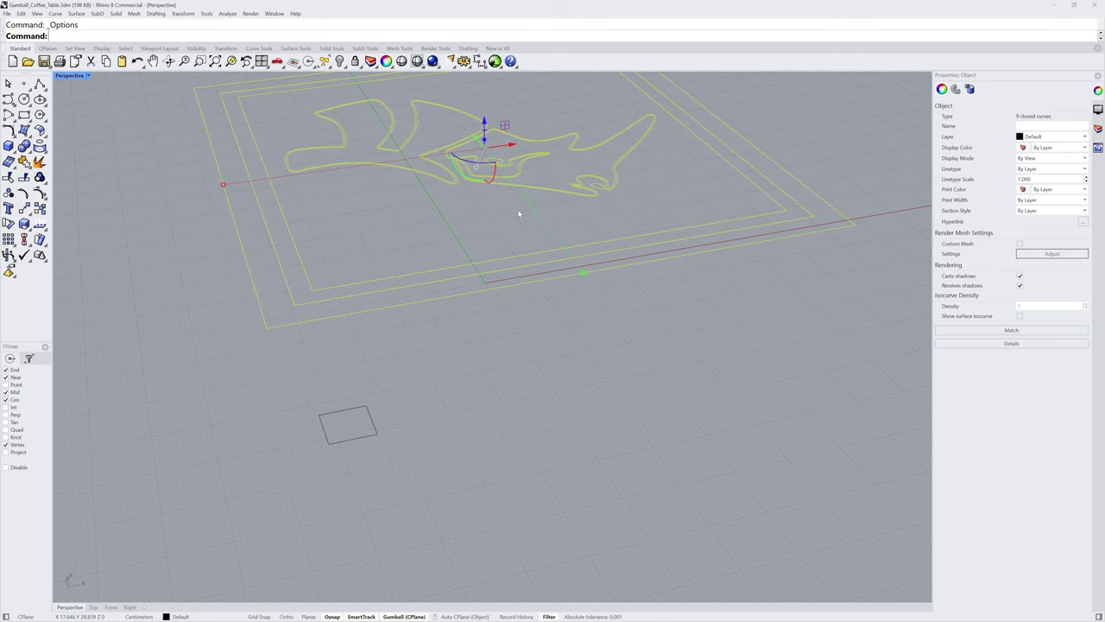
Extrude the raised outermost square upward into a solid tabletop slab and clear the selection.
{"action": "scroll", "coordinate": [513, 311], "scroll_direction": "down", "scroll_amount": 5}
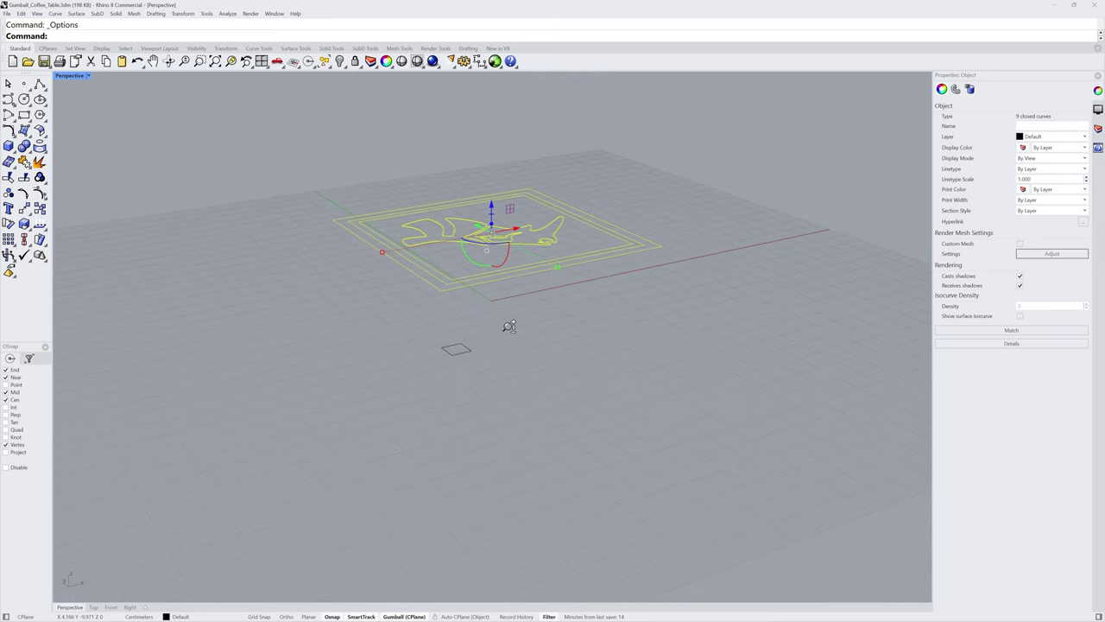
{"action": "scroll", "coordinate": [509, 327], "scroll_direction": "up", "scroll_amount": 5}
{"action": "left_click", "coordinate": [501, 368]}
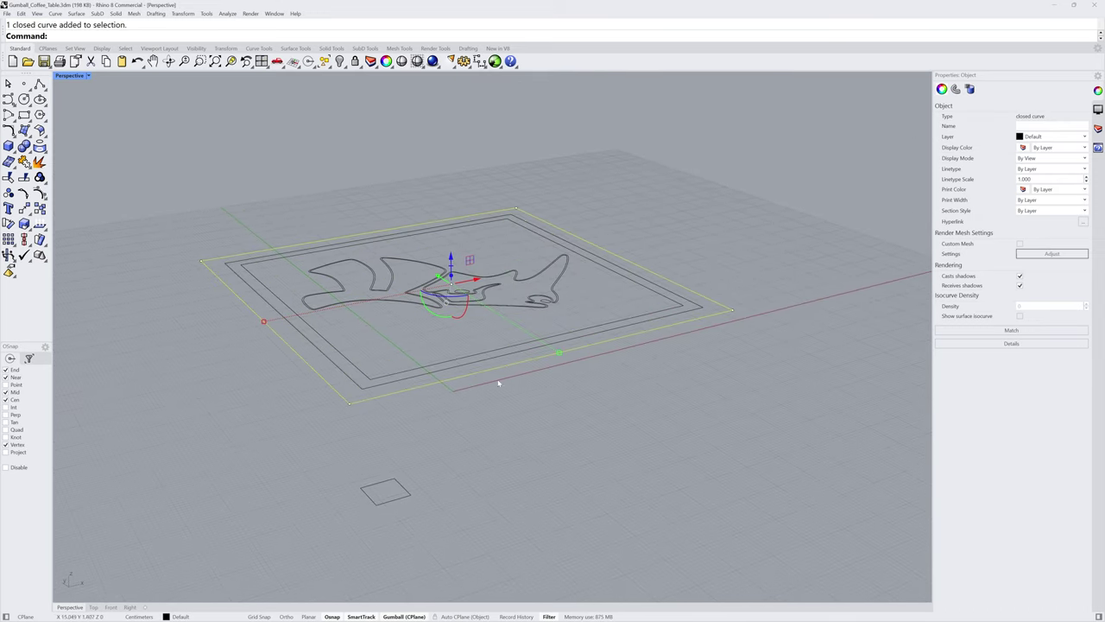
{"action": "scroll", "coordinate": [471, 418], "scroll_direction": "up", "scroll_amount": 4}
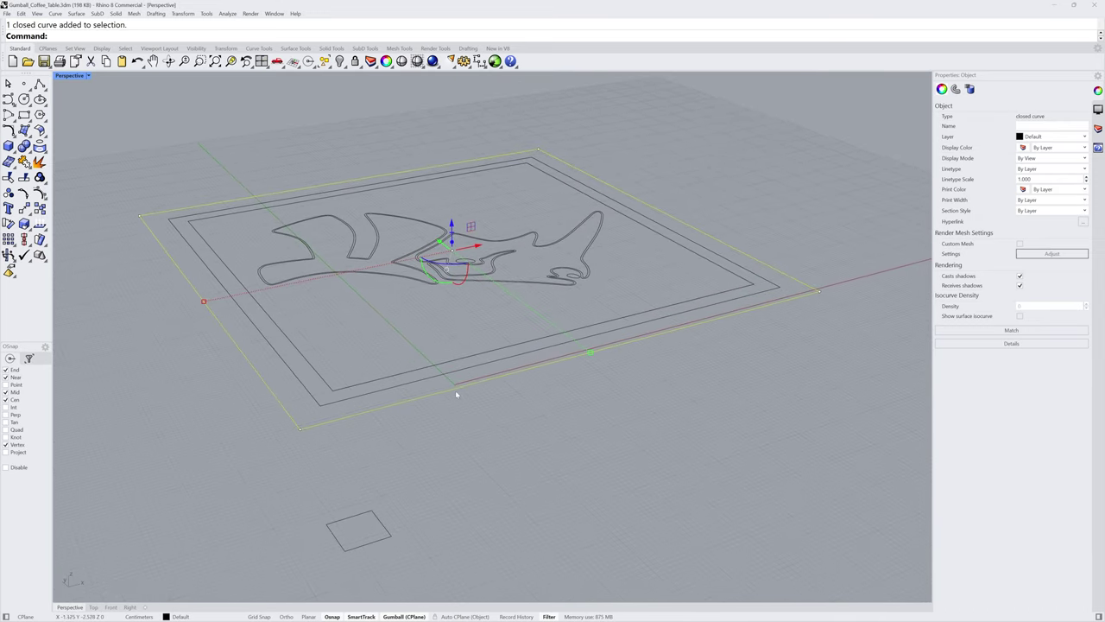
{"action": "right_click_drag", "start_coordinate": [462, 397], "coordinate": [475, 399], "text": "shift"}
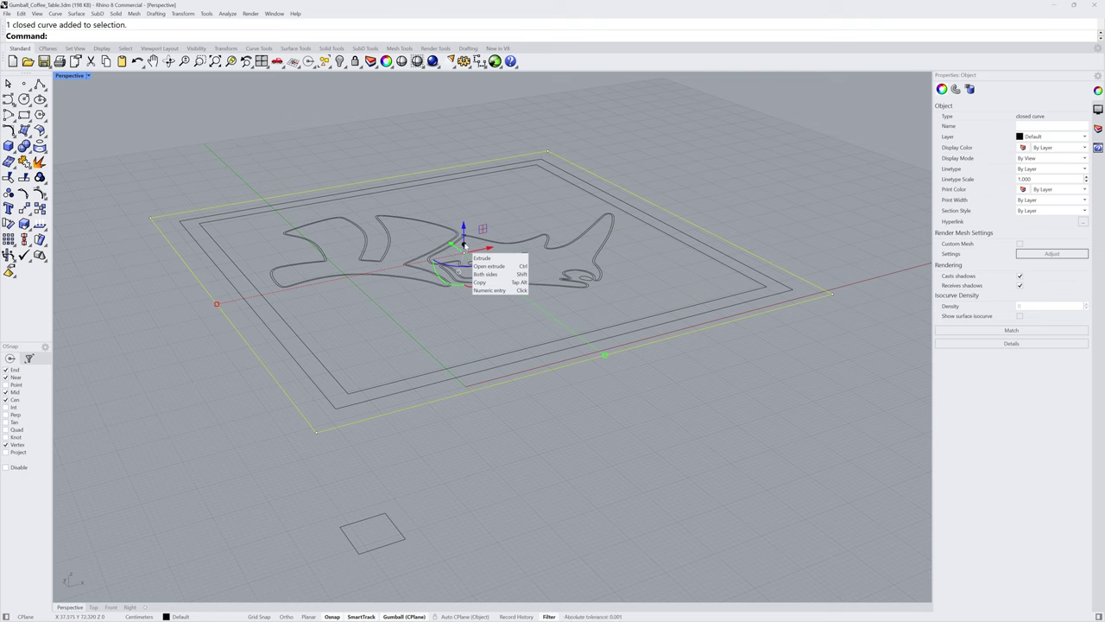
{"action": "left_click", "coordinate": [464, 246]}
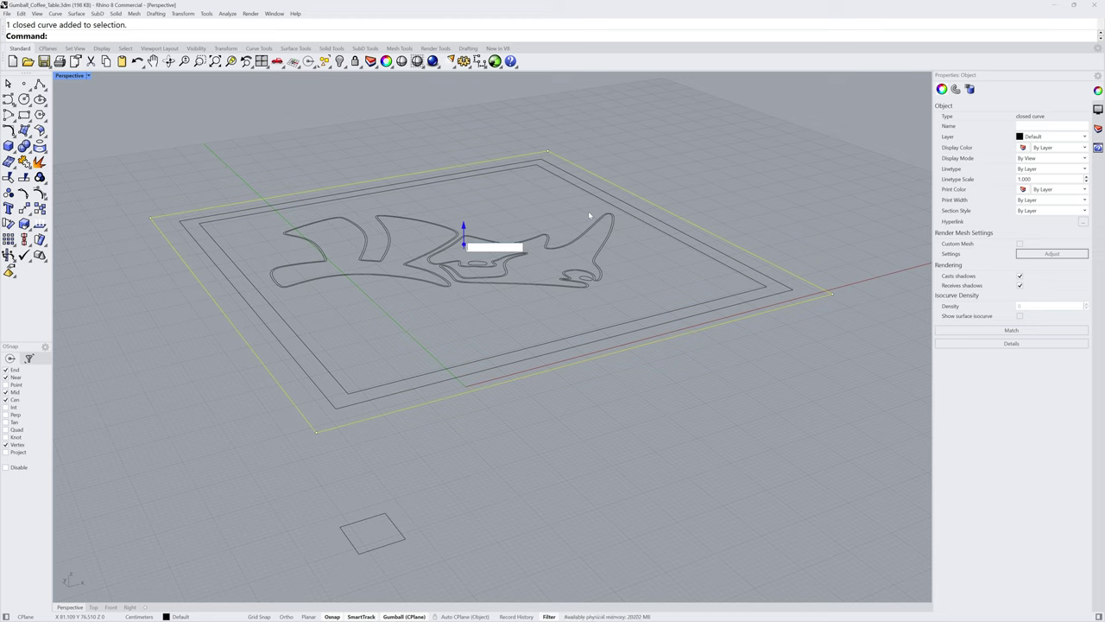
{"action": "key", "text": "Return"}
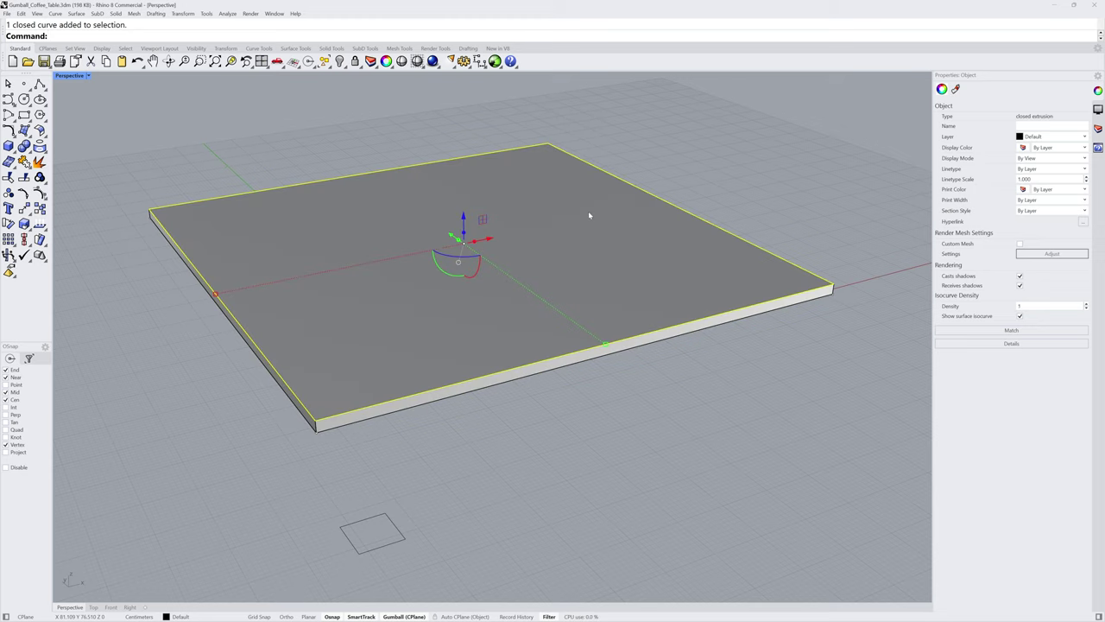
{"action": "right_click_drag", "start_coordinate": [588, 211], "coordinate": [571, 384]}
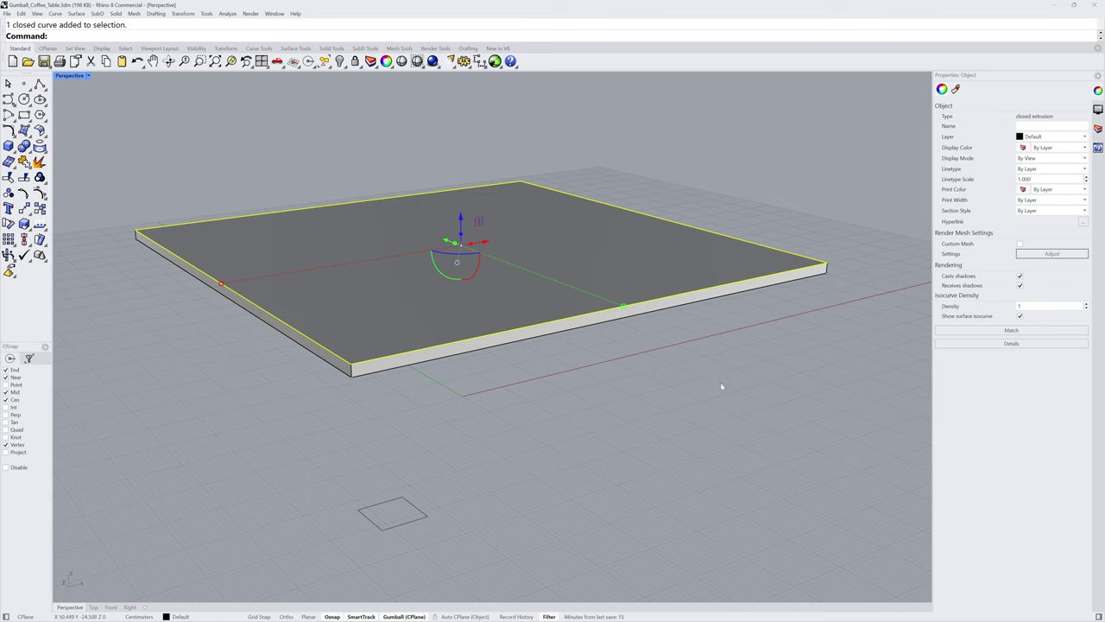
{"action": "key", "text": "Escape"}
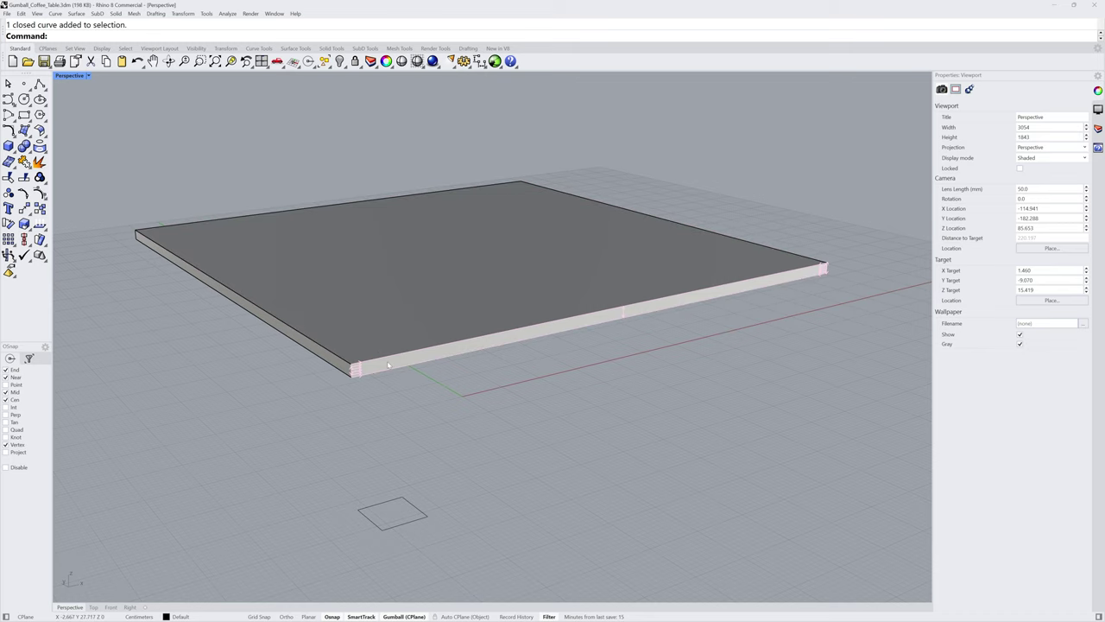
Extrude the slab's top face further upward to add a second, thinner layer, and clear the selection.
{"action": "left_click", "coordinate": [423, 321]}
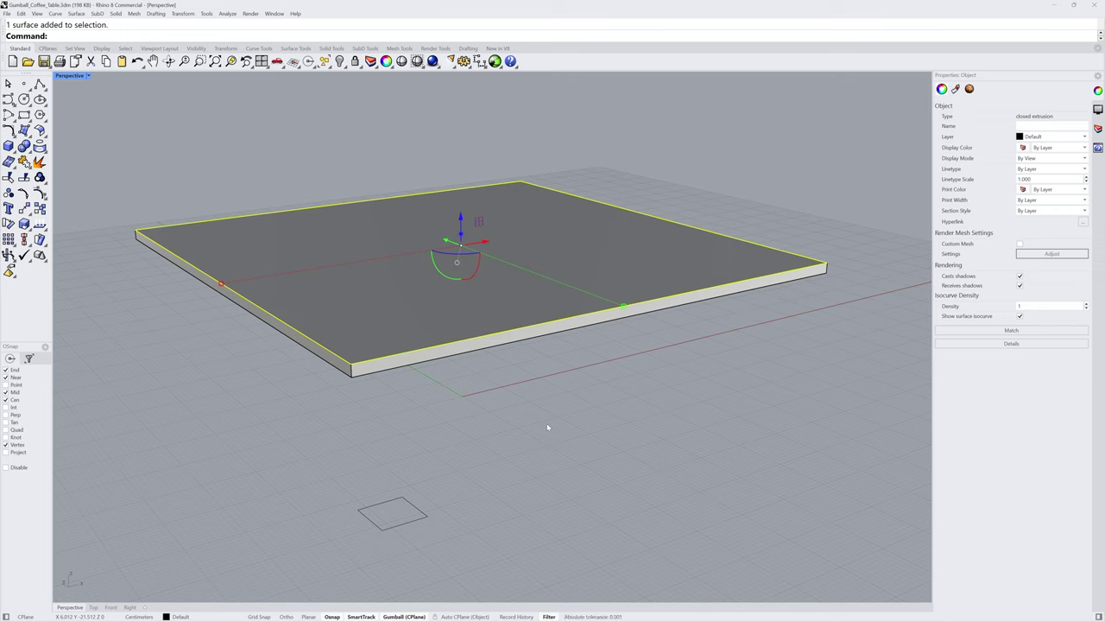
{"action": "left_click", "coordinate": [476, 410]}
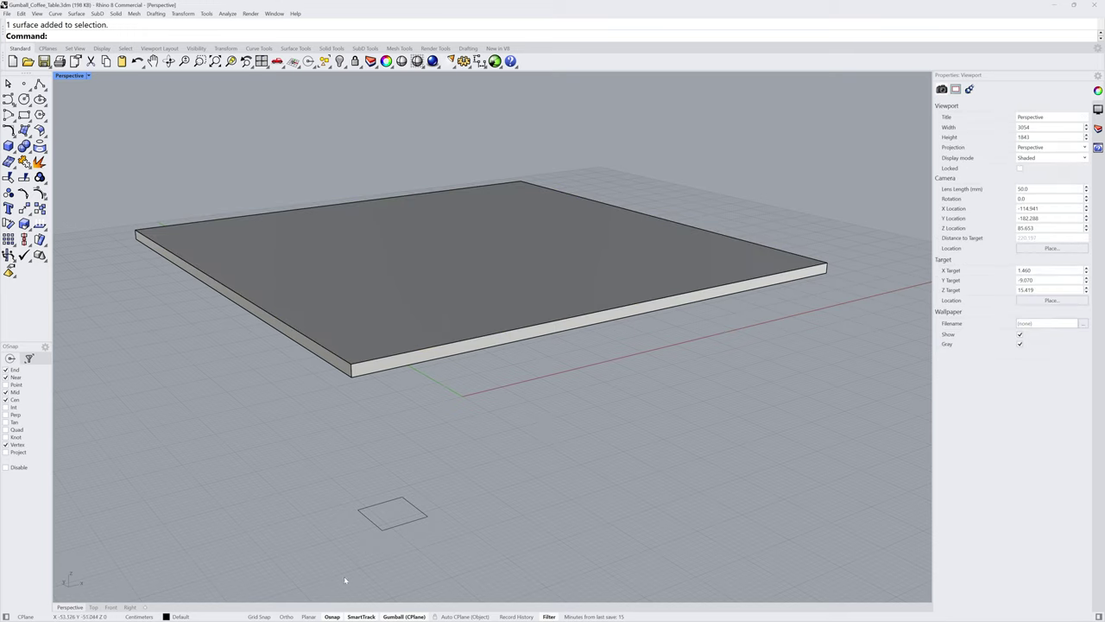
{"action": "left_click", "coordinate": [446, 309]}
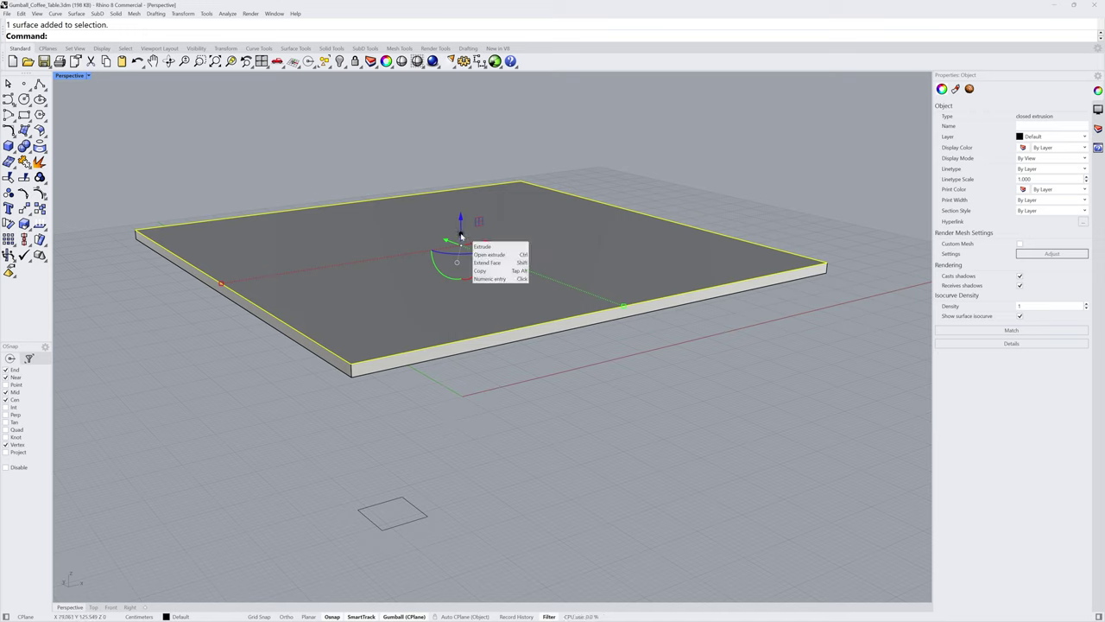
{"action": "left_click_drag", "start_coordinate": [460, 235], "coordinate": [462, 229]}
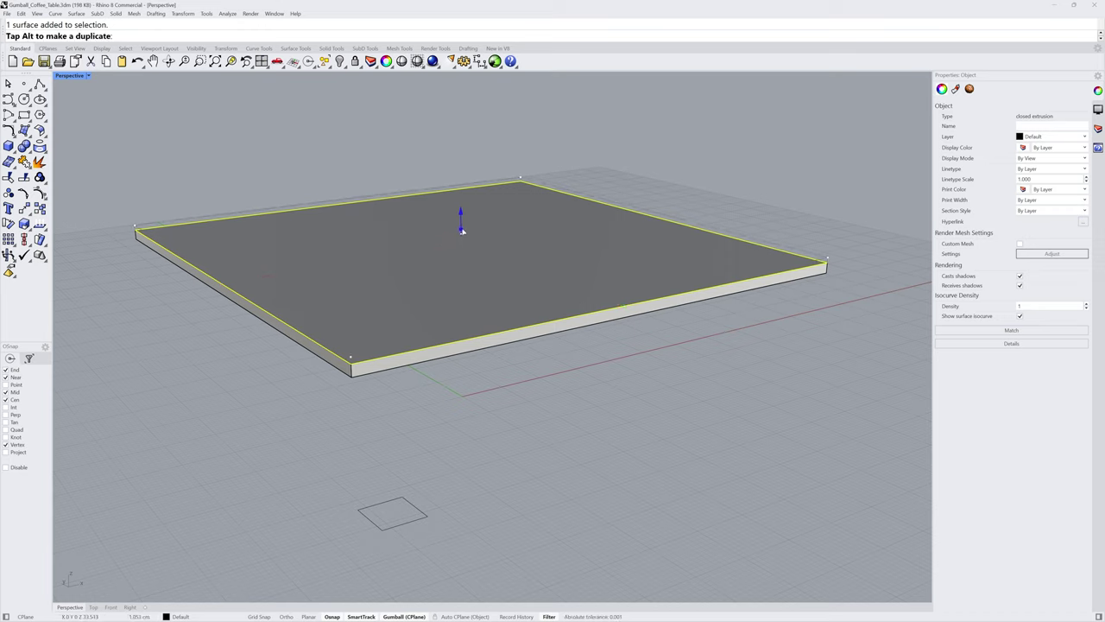
{"action": "left_click_drag", "start_coordinate": [462, 230], "coordinate": [463, 228]}
{"action": "key", "text": "Escape"}
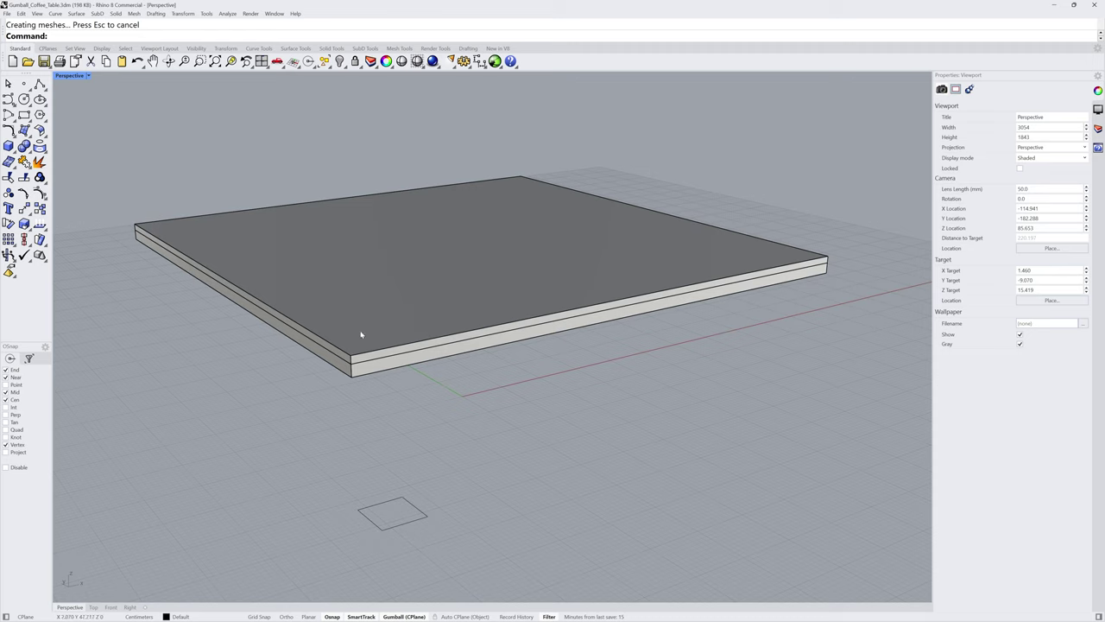
Select the tabletop's uppermost face and scale it slightly inward to bevel the sides of the upper layer.
{"action": "scroll", "coordinate": [367, 373], "scroll_direction": "up", "scroll_amount": 3}
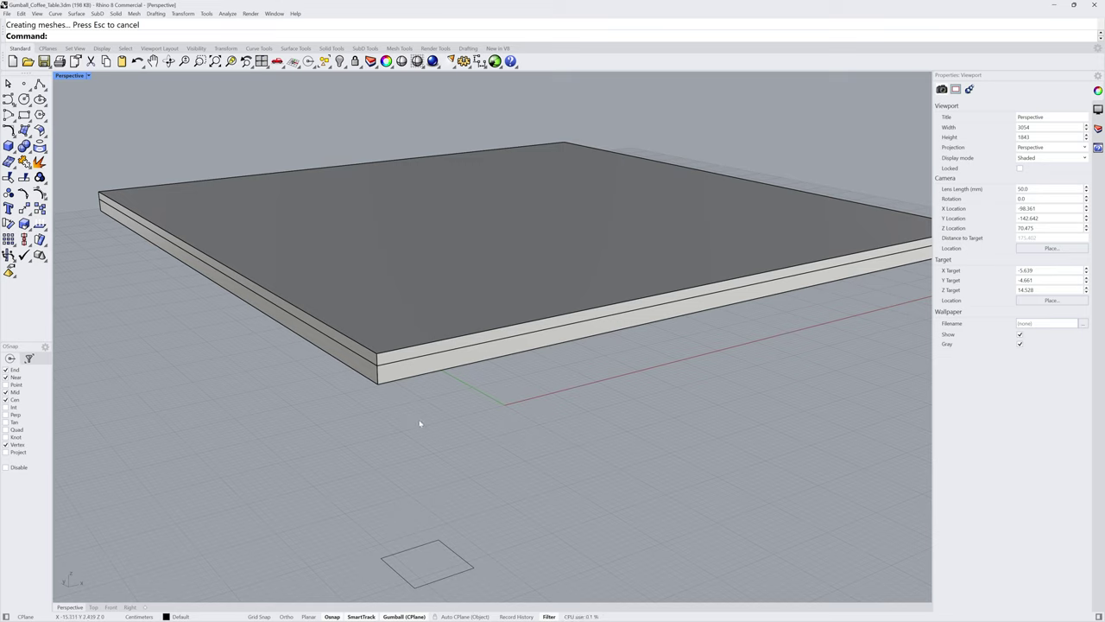
{"action": "left_click", "coordinate": [488, 264]}
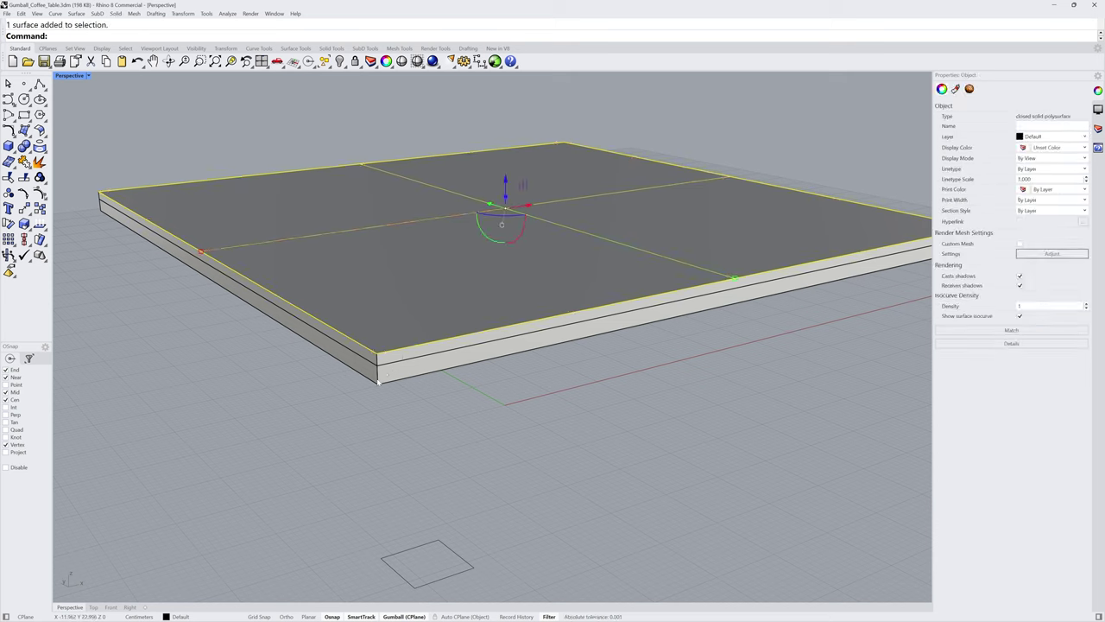
{"action": "left_click_drag", "start_coordinate": [200, 247], "coordinate": [213, 250]}
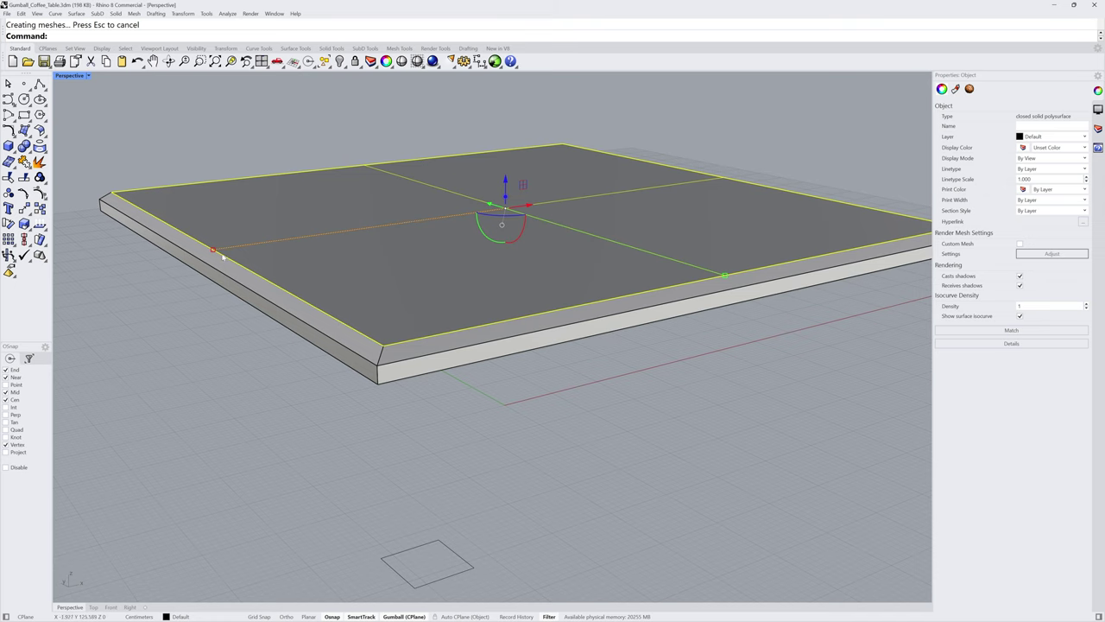
{"action": "right_click_drag", "start_coordinate": [441, 333], "coordinate": [414, 351]}
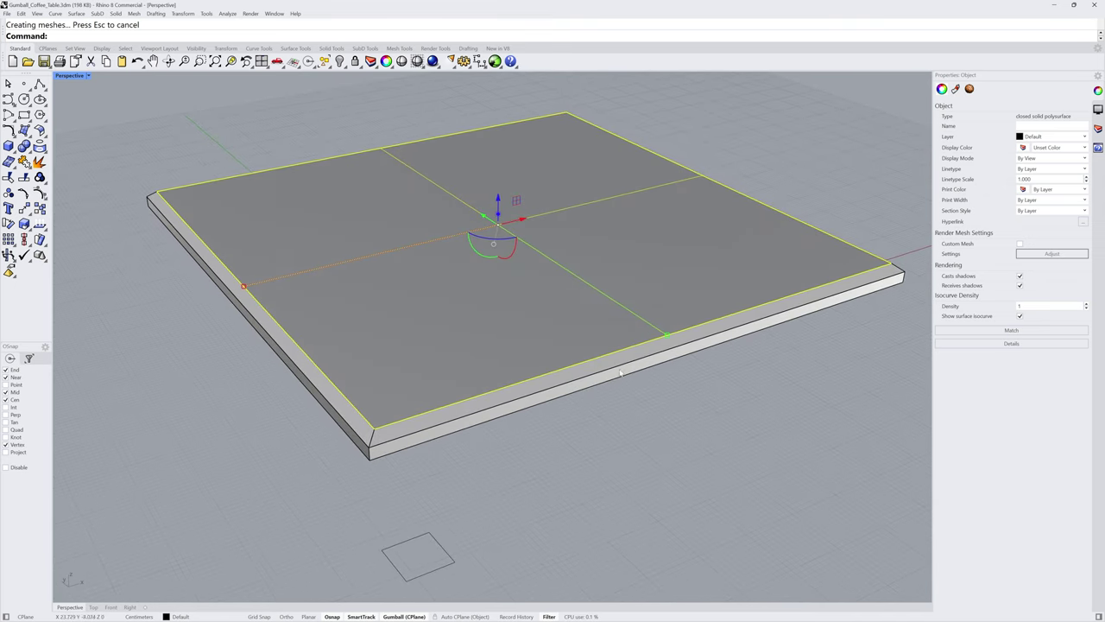
{"action": "mouse_move", "coordinate": [577, 384]}
{"action": "right_mouse_down"}
{"action": "mouse_move", "coordinate": [572, 396]}
{"action": "mouse_move", "coordinate": [579, 386]}
{"action": "right_mouse_up"}
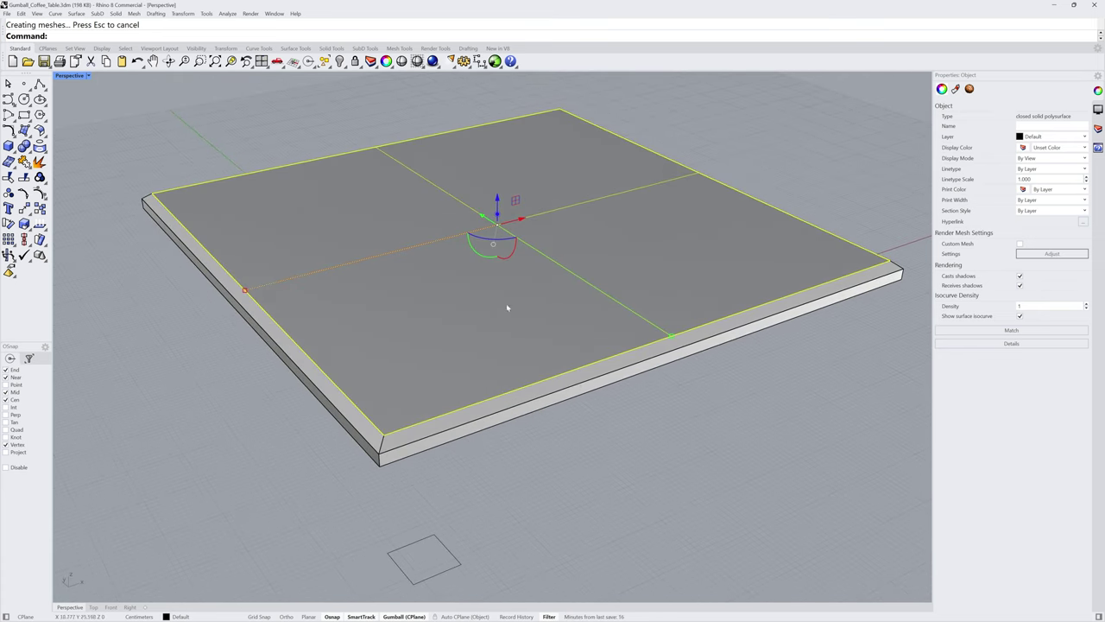
Extrude the tabletop's top face slightly upward and scale the new top face inward to form a second bevel.
{"action": "left_click_drag", "start_coordinate": [497, 205], "coordinate": [497, 209]}
{"action": "key", "text": "Escape"}
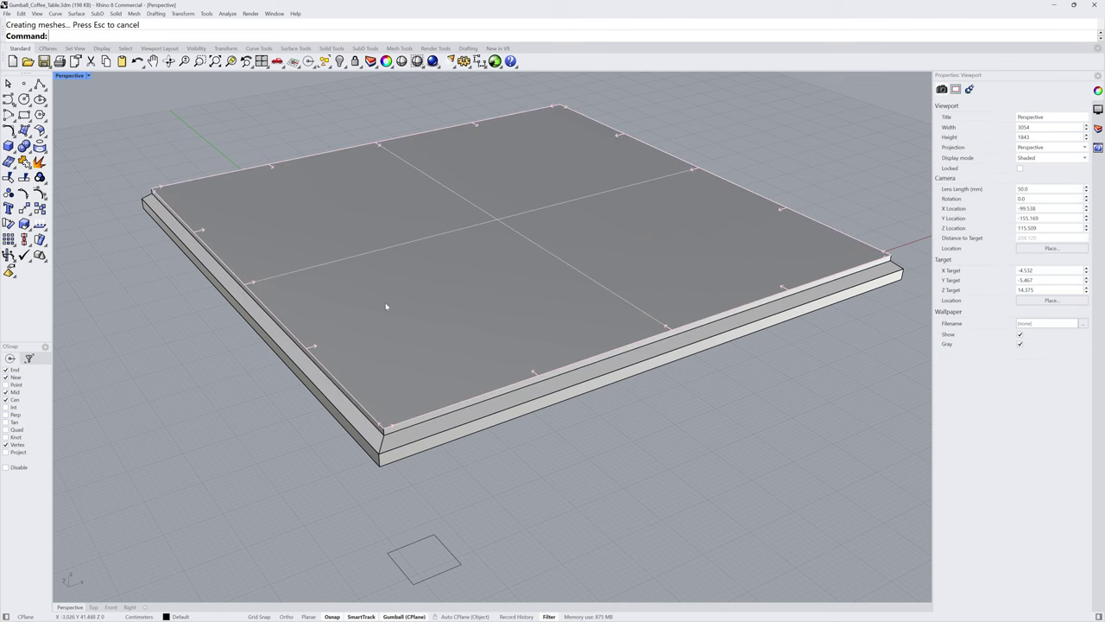
{"action": "left_click", "coordinate": [387, 307]}
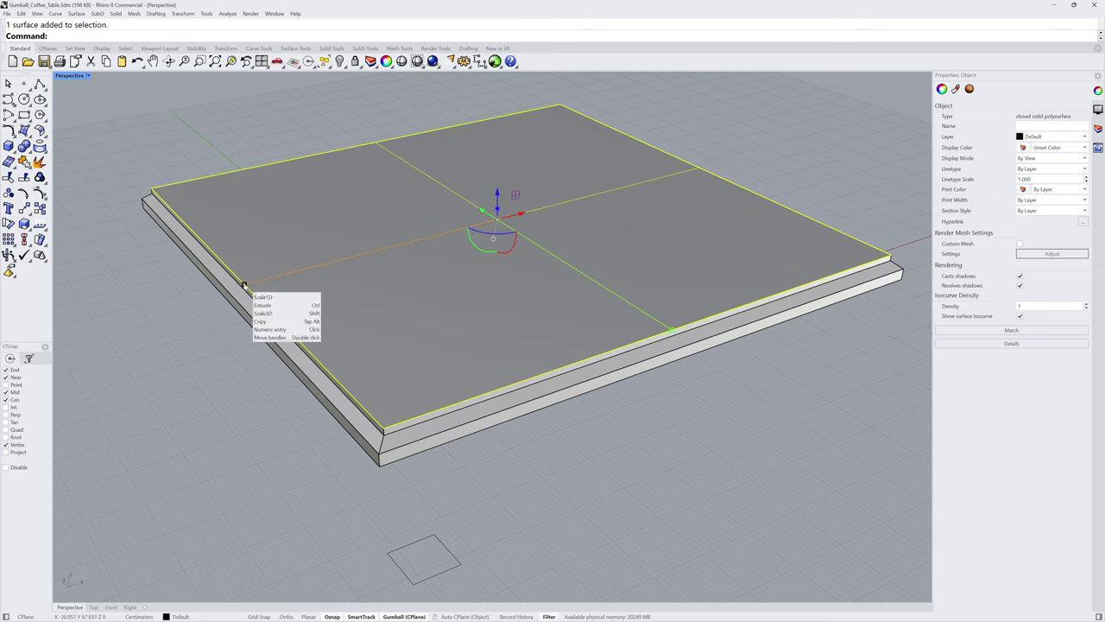
{"action": "left_click_drag", "start_coordinate": [244, 285], "coordinate": [255, 282]}
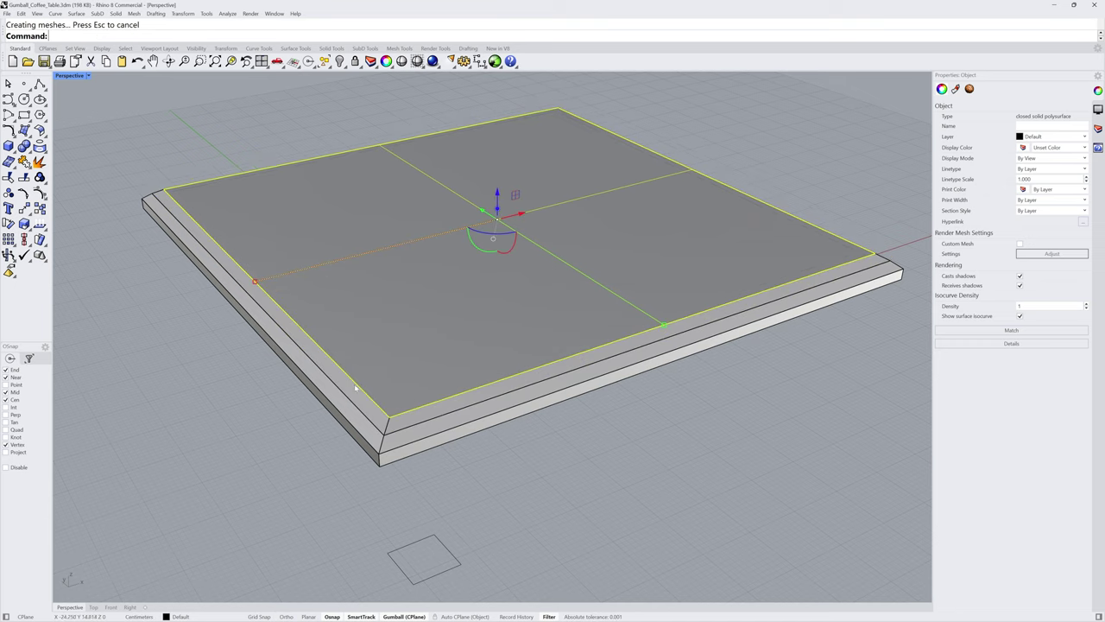
{"action": "right_click_drag", "start_coordinate": [378, 434], "coordinate": [410, 408]}
{"action": "scroll", "coordinate": [409, 407], "scroll_direction": "up", "scroll_amount": 4}
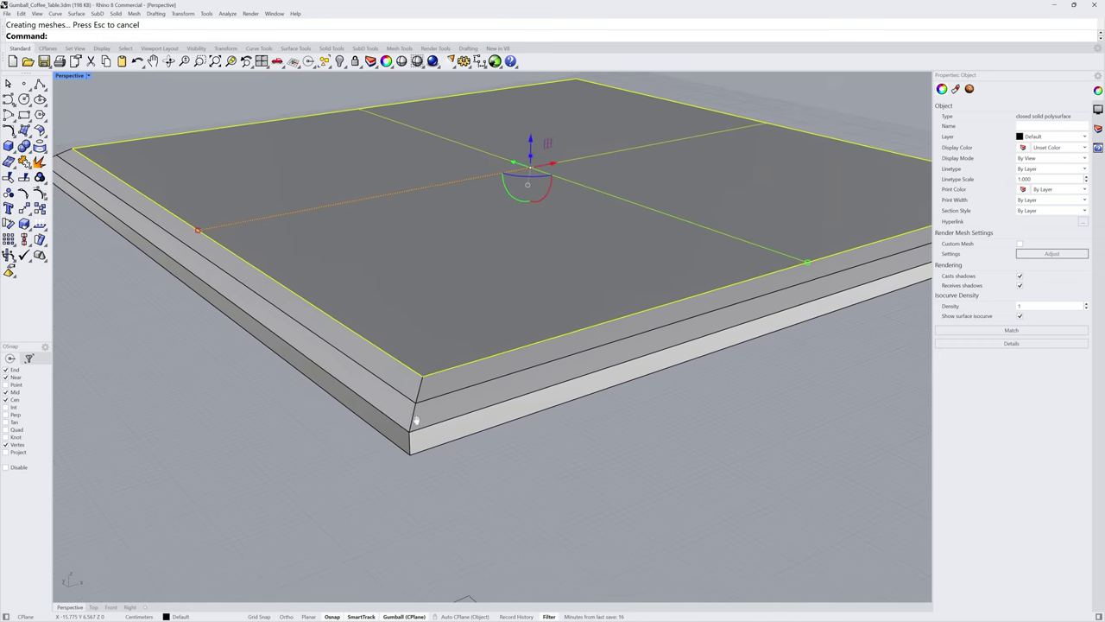
Add the edge below the top face to the selection and relocate the gumball to that edge's front corner endpoint.
{"action": "left_click", "coordinate": [368, 371], "text": "ctrl+shift"}
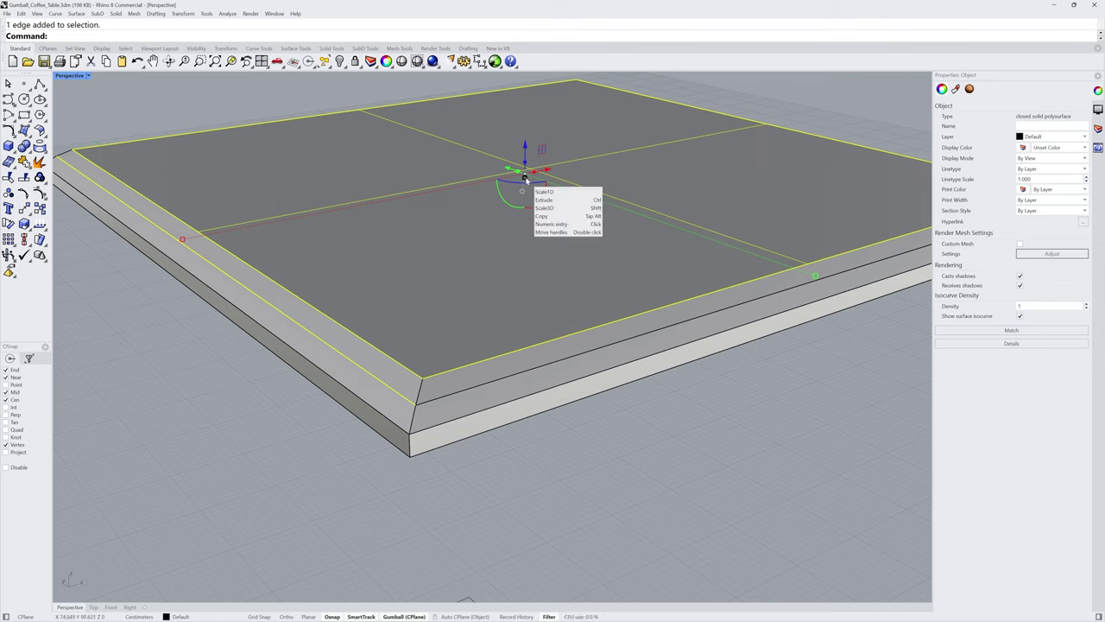
{"action": "double_click", "coordinate": [524, 177]}
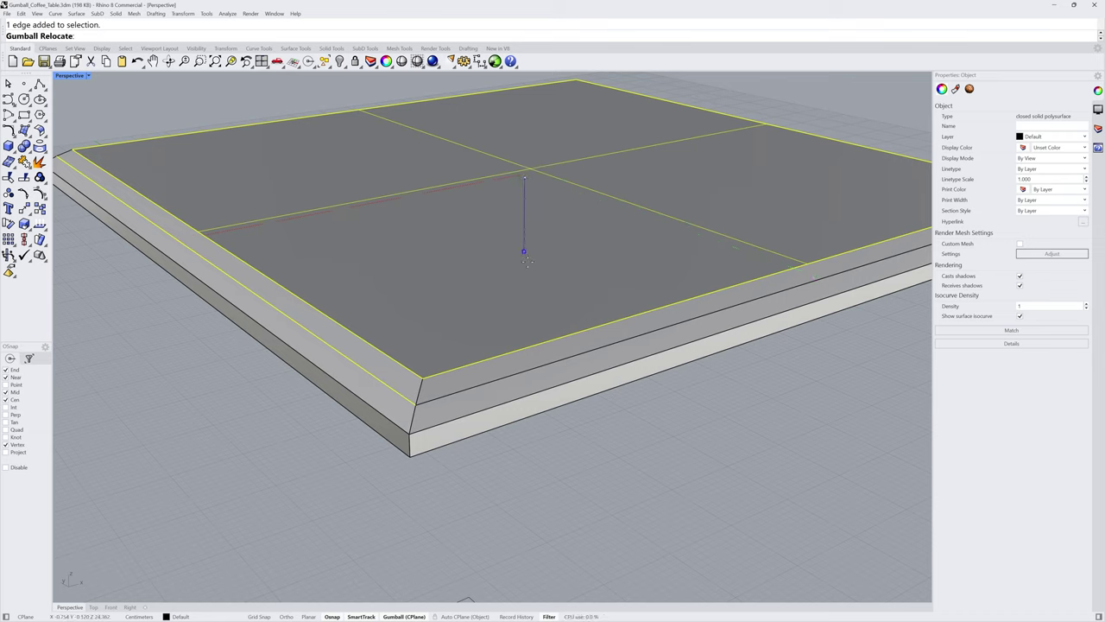
{"action": "left_click_drag", "start_coordinate": [549, 435], "coordinate": [547, 428], "text": "ctrl"}
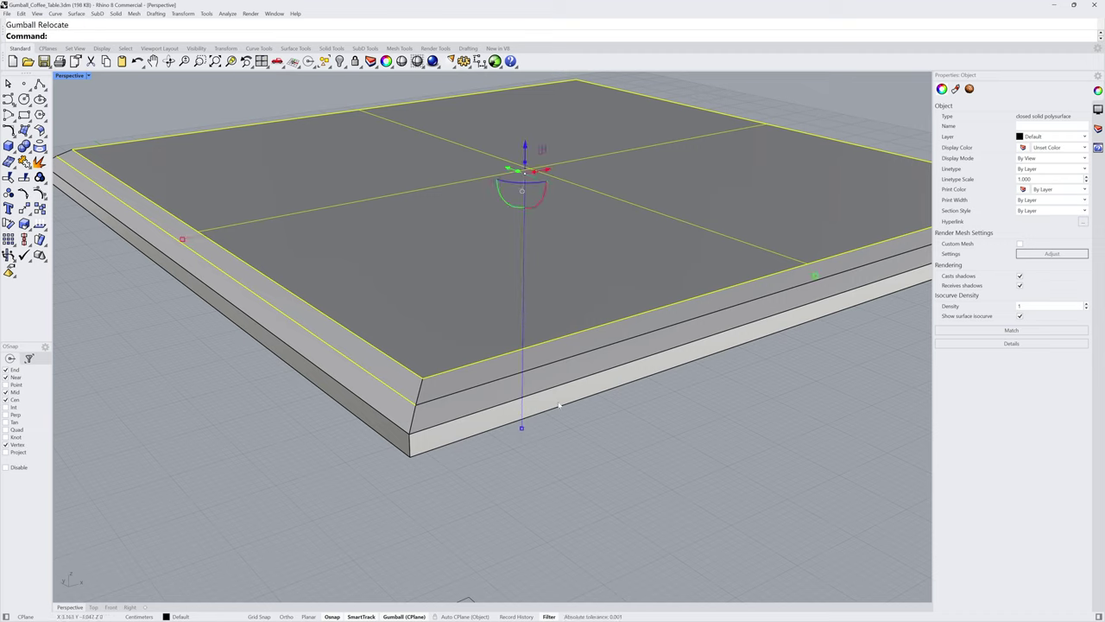
{"action": "double_click", "coordinate": [524, 176]}
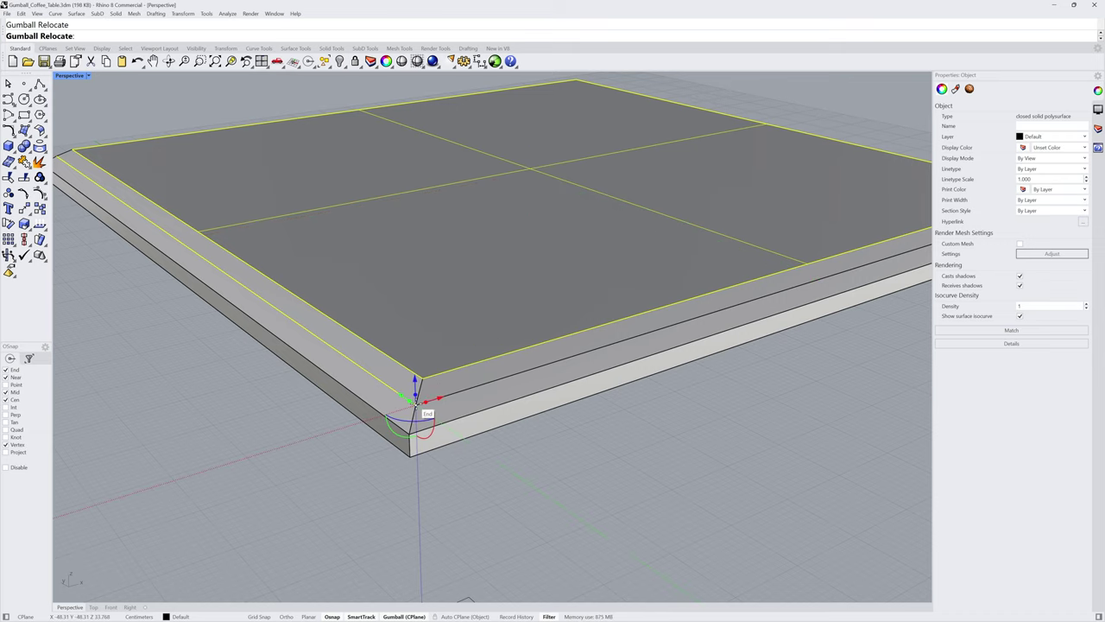
{"action": "left_click", "coordinate": [416, 403]}
{"action": "scroll", "coordinate": [511, 434], "scroll_direction": "down", "scroll_amount": 4}
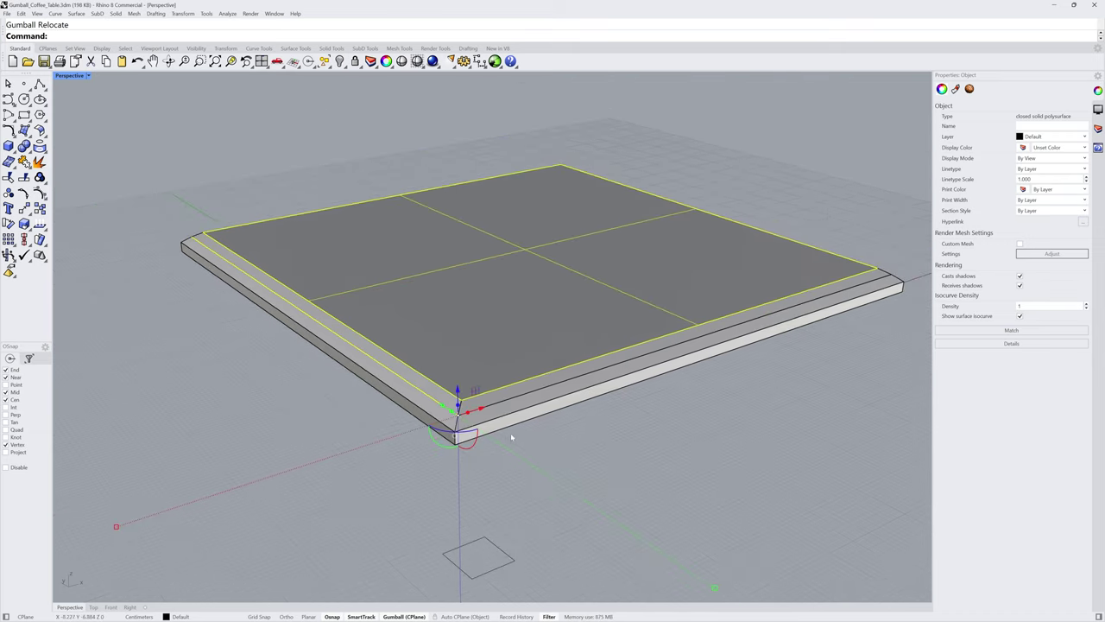
Flatten the selected top face vertically down to the level of the edge corner, and clear the selection.
{"action": "right_click_drag", "start_coordinate": [511, 434], "coordinate": [491, 319], "text": "shift"}
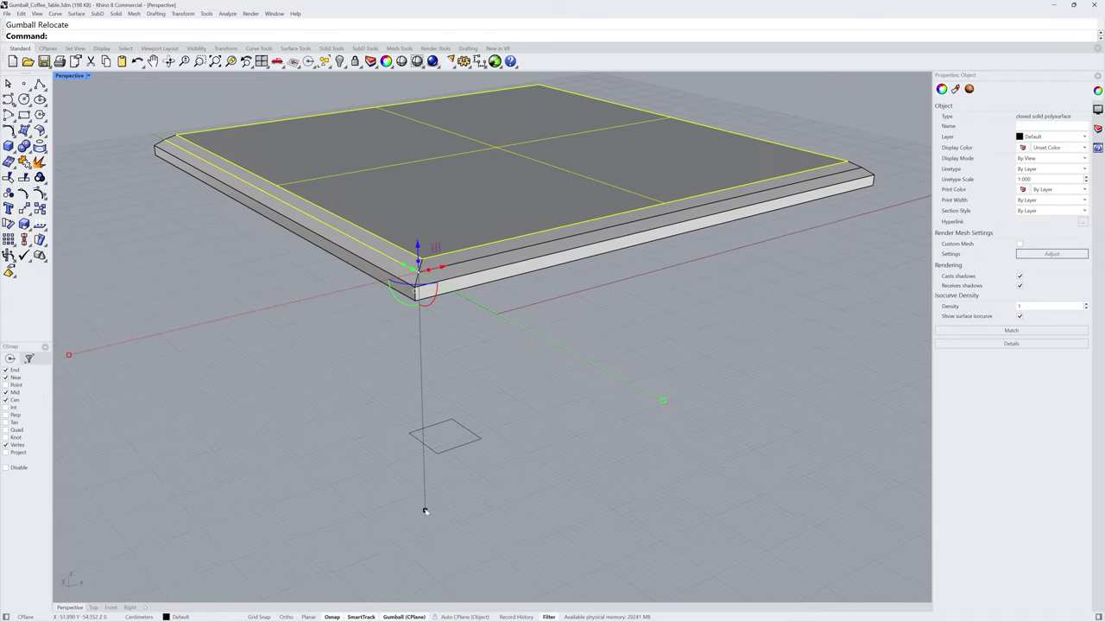
{"action": "left_click_drag", "start_coordinate": [424, 510], "coordinate": [419, 275]}
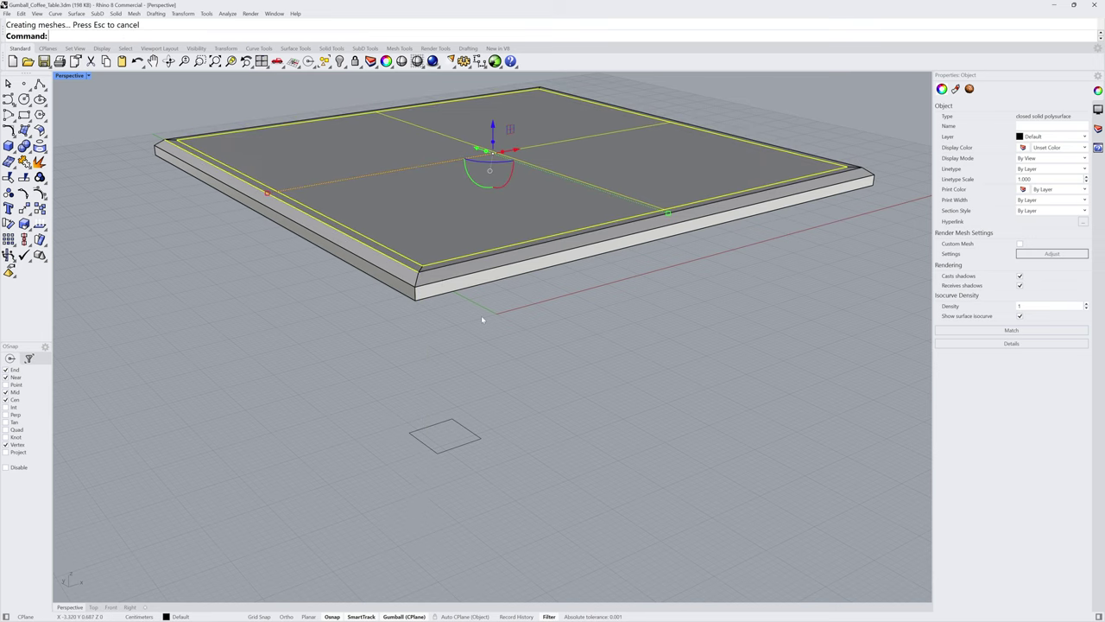
{"action": "right_click_drag", "start_coordinate": [484, 320], "coordinate": [477, 324]}
{"action": "scroll", "coordinate": [477, 320], "scroll_direction": "up", "scroll_amount": 4}
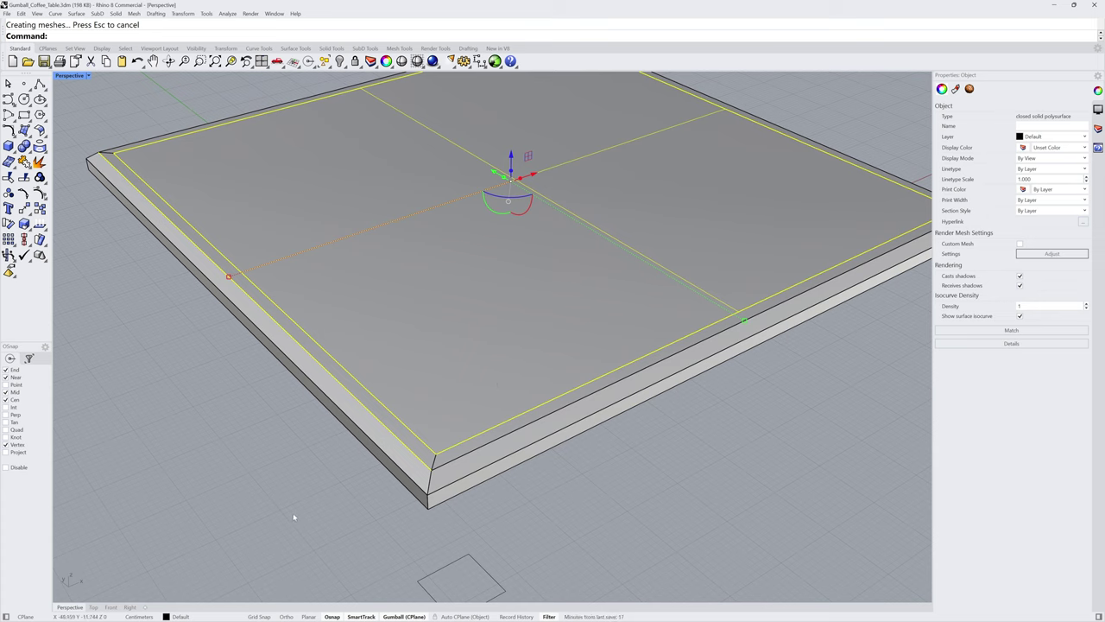
{"action": "left_click", "coordinate": [293, 517]}
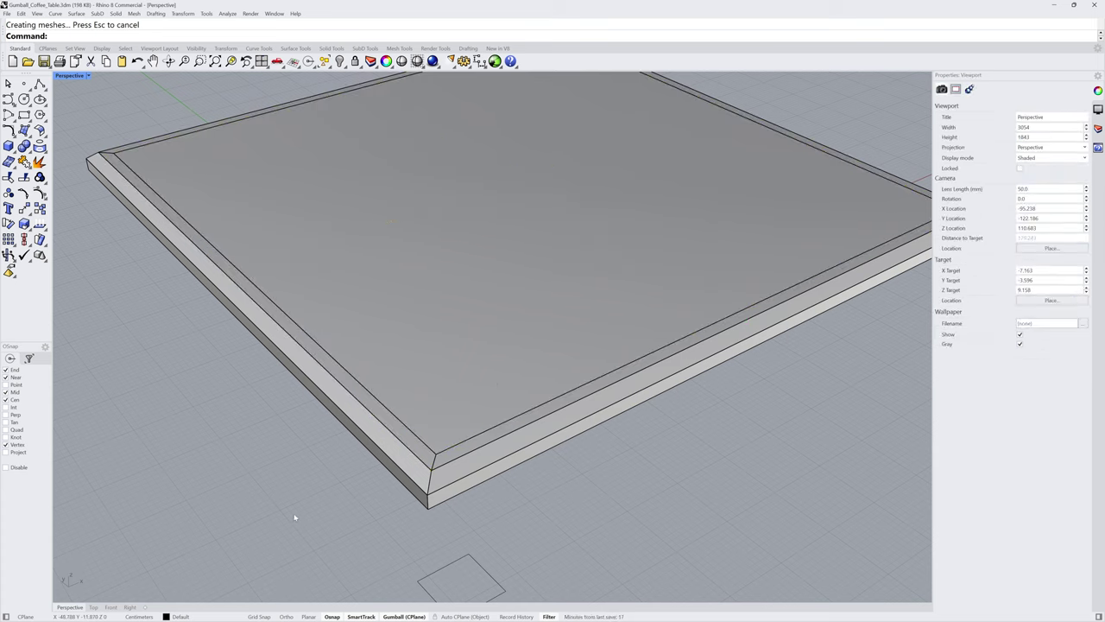
Scale the inner top face outward to narrow the flat rim around it, and clear the selection.
{"action": "left_click", "coordinate": [450, 309], "text": "ctrl+shift"}
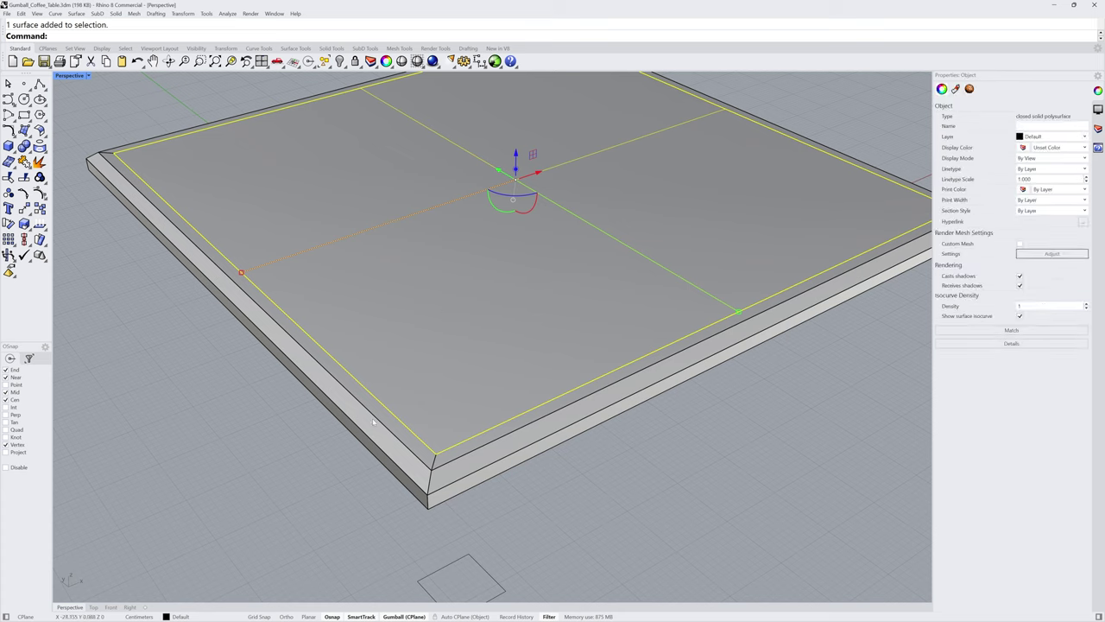
{"action": "left_click_drag", "start_coordinate": [240, 274], "coordinate": [234, 271]}
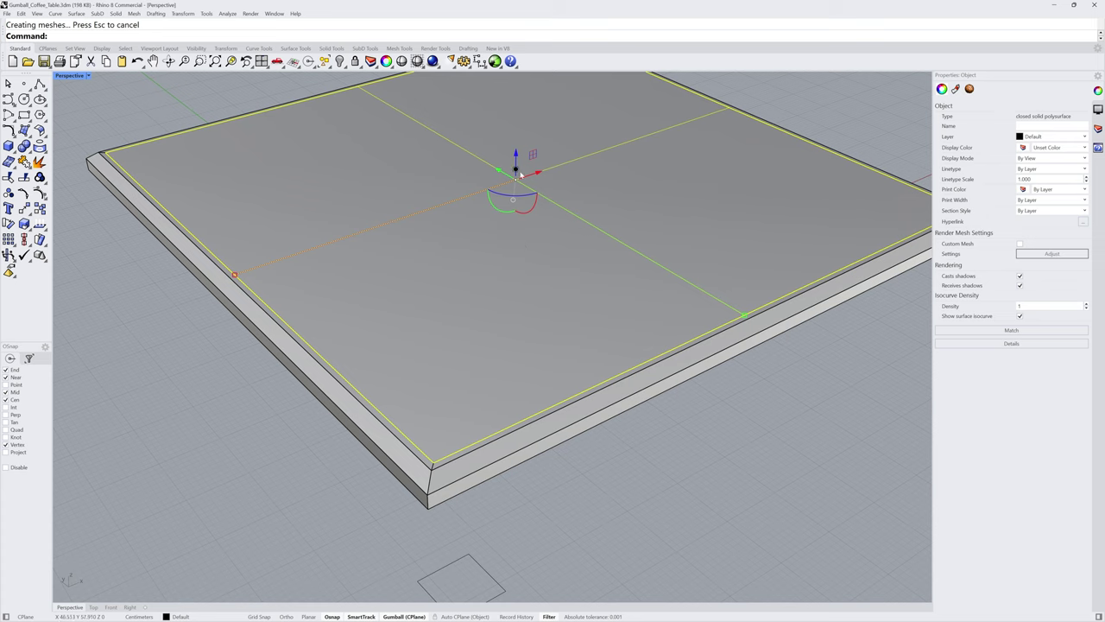
{"action": "right_click_drag", "start_coordinate": [499, 482], "coordinate": [470, 445]}
{"action": "left_click", "coordinate": [470, 446]}
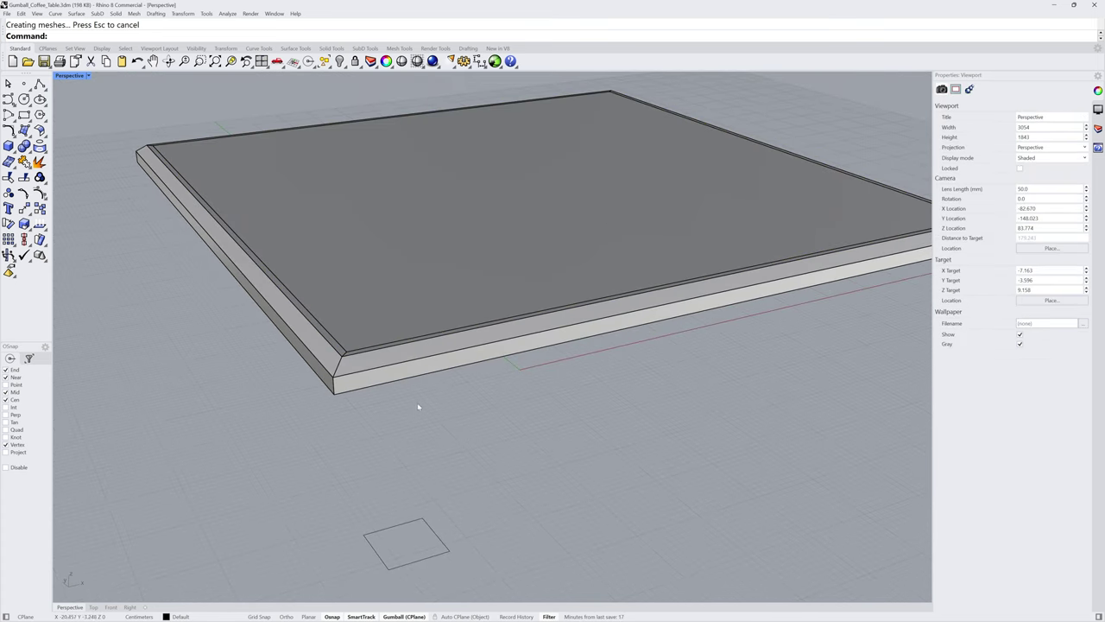
Set the Perspective viewport's display mode to Ghosted.
{"action": "scroll", "coordinate": [415, 403], "scroll_direction": "down", "scroll_amount": 1}
{"action": "right_click_drag", "start_coordinate": [412, 403], "coordinate": [418, 440], "text": "shift"}
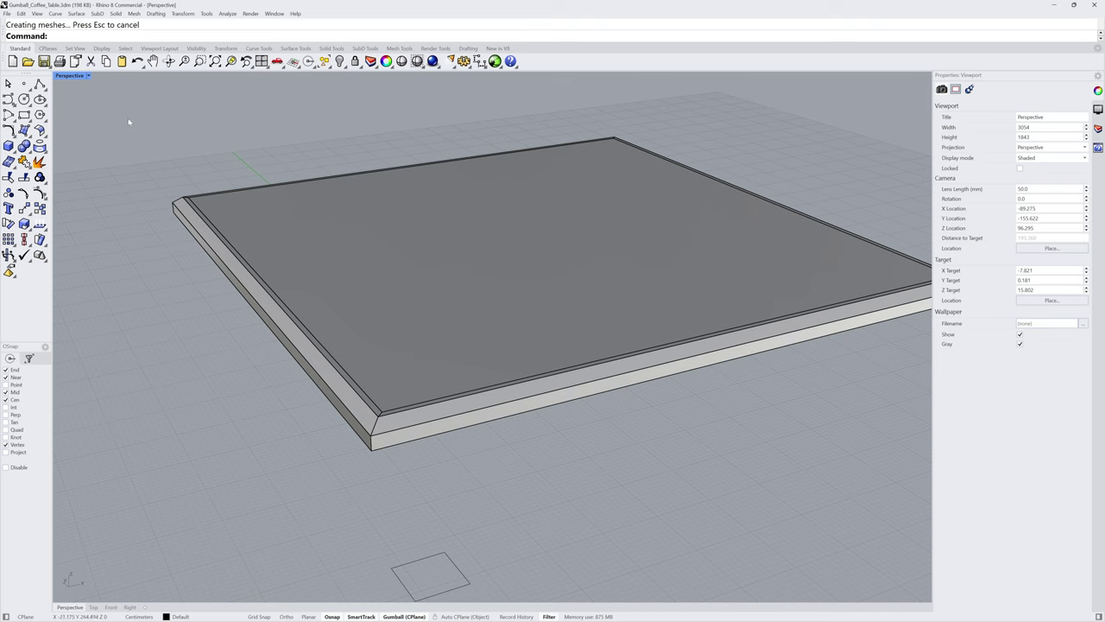
{"action": "left_click", "coordinate": [88, 76]}
{"action": "left_click", "coordinate": [91, 139]}
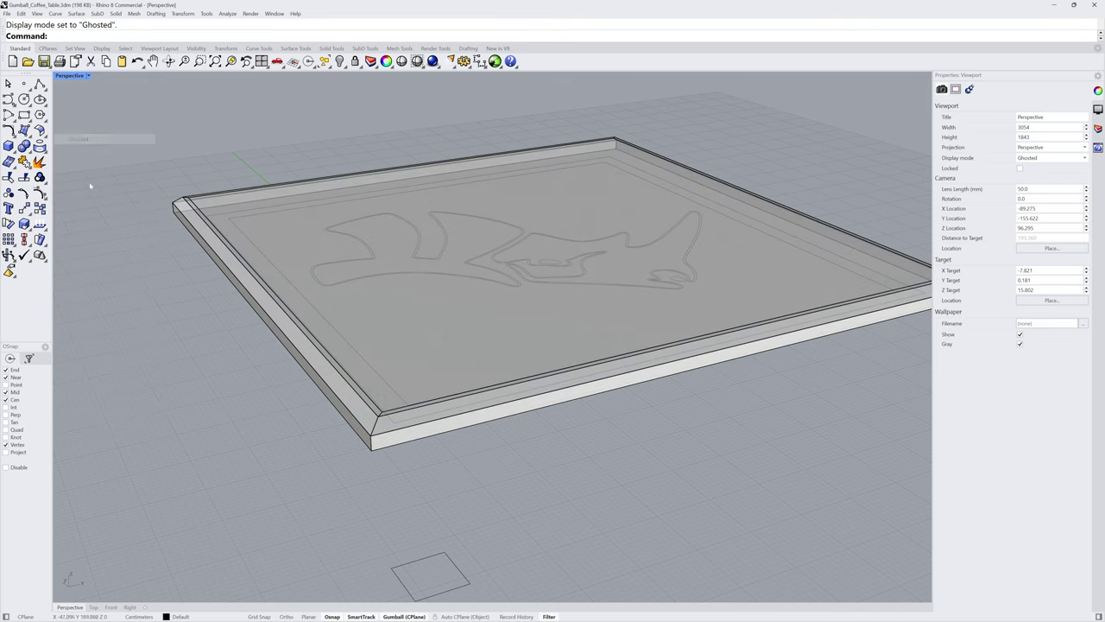
Select the tabletop's inner top face and set the gumball to Snappy Dragging.
{"action": "left_click", "coordinate": [458, 348], "text": "ctrl+shift"}
{"action": "right_click_drag", "start_coordinate": [458, 374], "coordinate": [445, 378]}
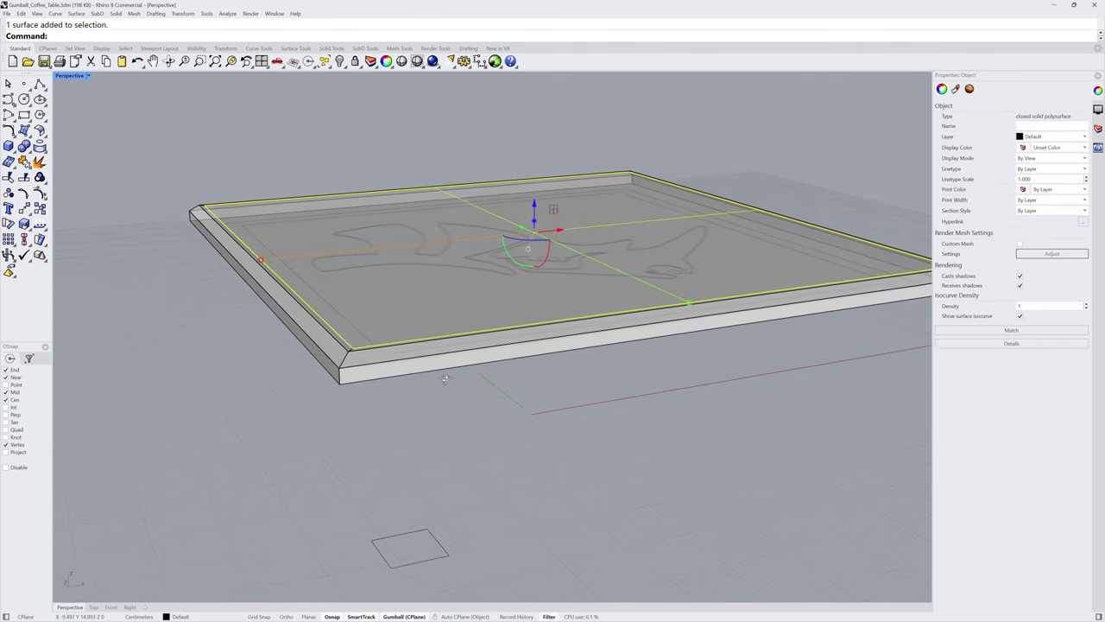
{"action": "scroll", "coordinate": [444, 379], "scroll_direction": "up", "scroll_amount": 5}
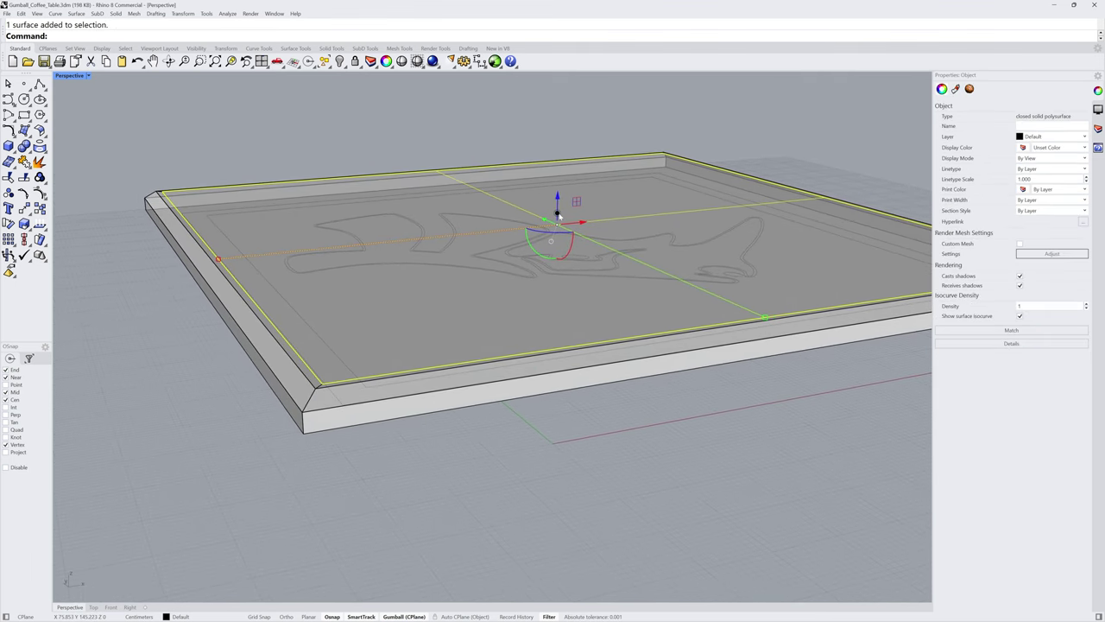
{"action": "left_click", "coordinate": [558, 215]}
{"action": "left_click", "coordinate": [530, 237]}
{"action": "left_click", "coordinate": [551, 241]}
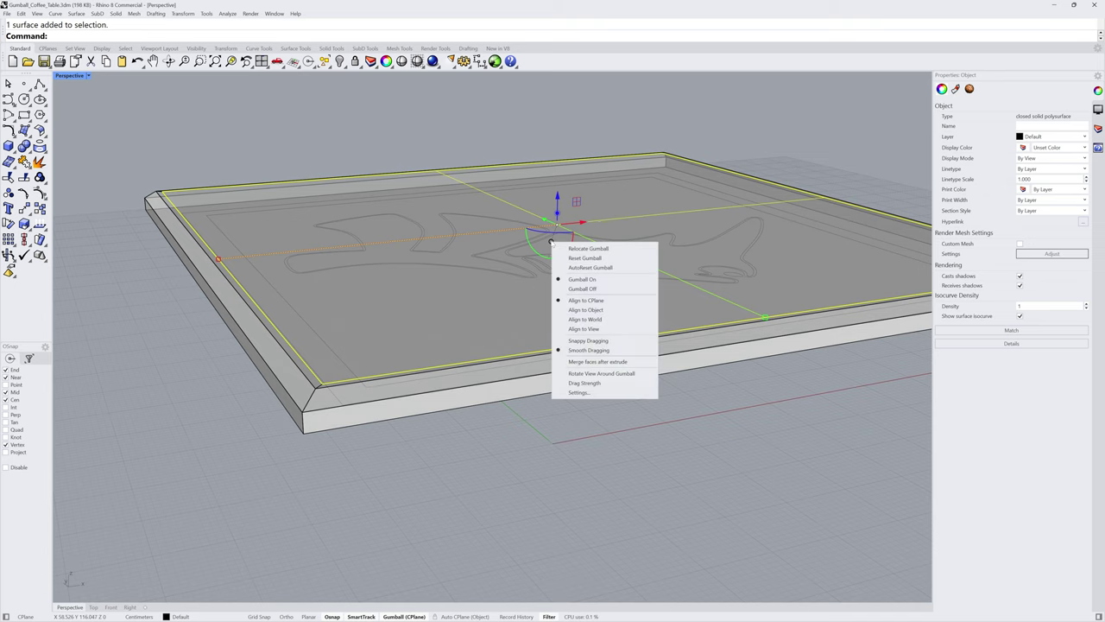
{"action": "left_click", "coordinate": [623, 342]}
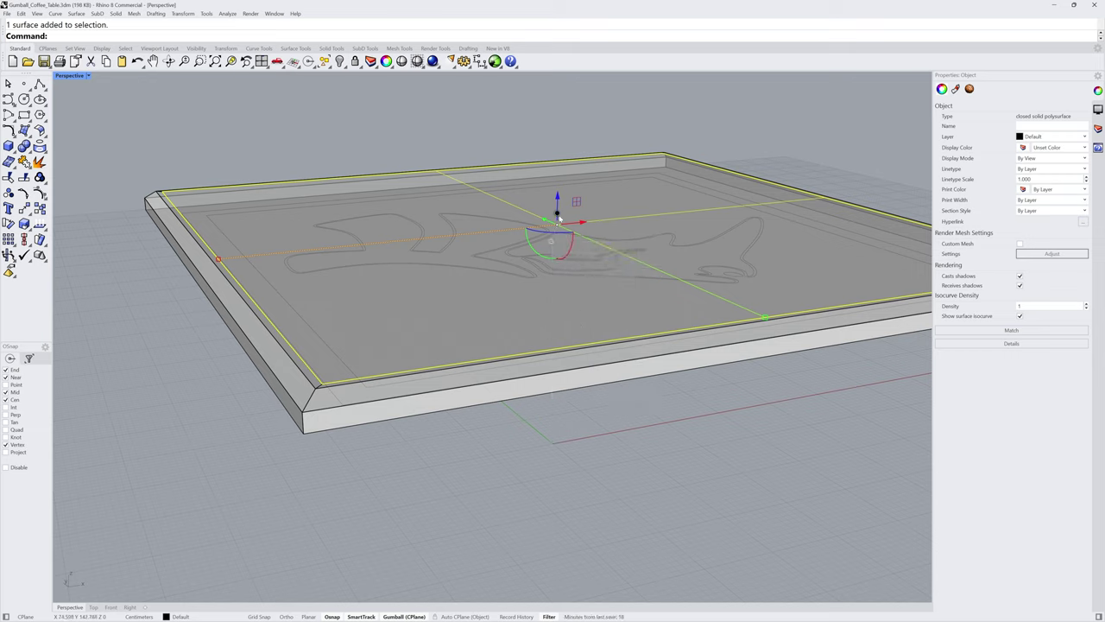
Extrude the inner top face down into the lower layer, snapping to the slab's front corner edge, to recess the tabletop.
{"action": "left_click_drag", "start_coordinate": [557, 215], "coordinate": [303, 424]}
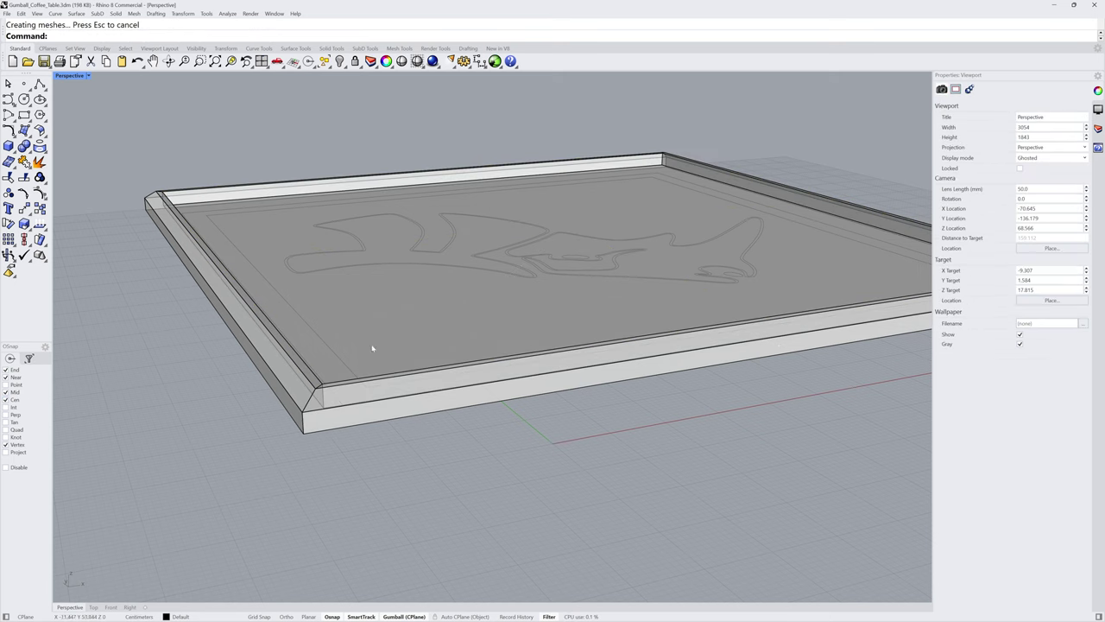
{"action": "right_click_drag", "start_coordinate": [377, 343], "coordinate": [370, 318]}
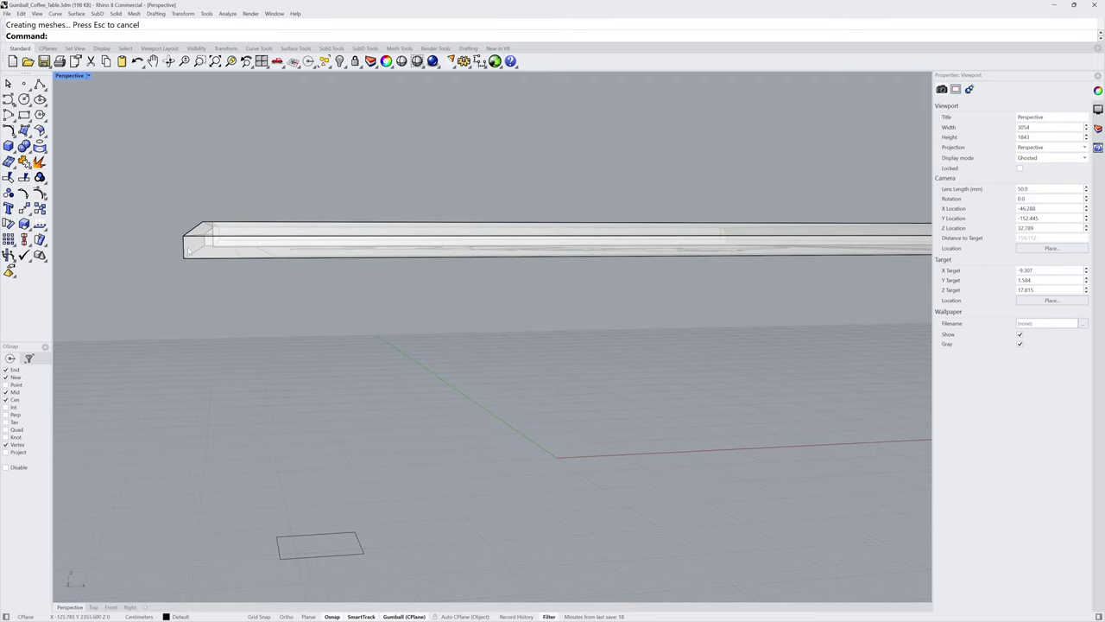
{"action": "right_click_drag", "start_coordinate": [346, 297], "coordinate": [401, 329]}
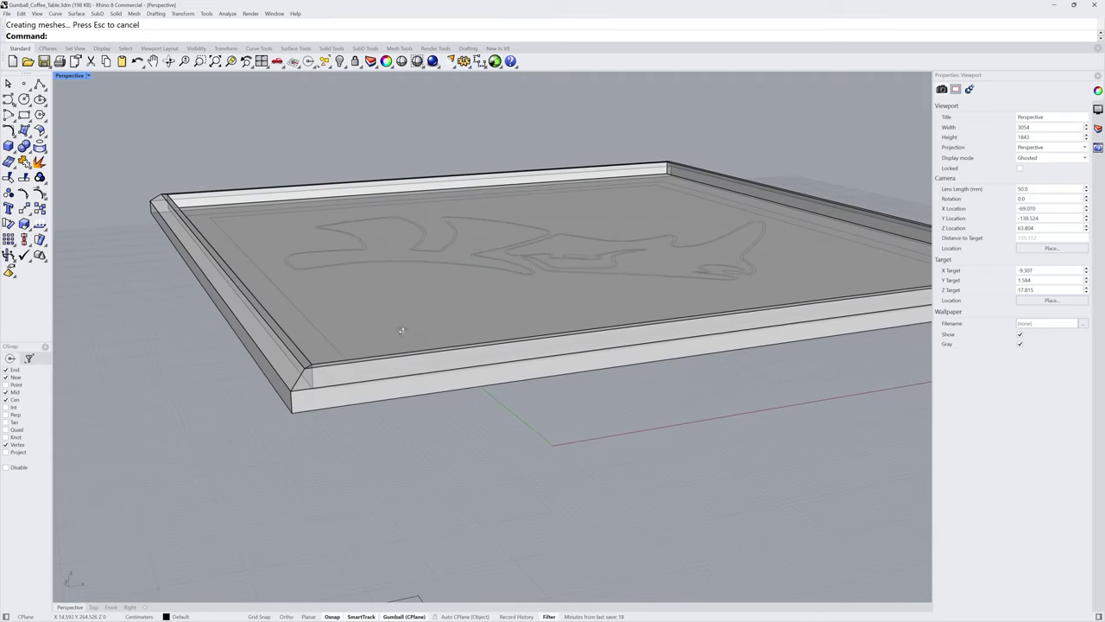
{"action": "right_click_drag", "start_coordinate": [402, 330], "coordinate": [402, 334]}
{"action": "right_click_drag", "start_coordinate": [486, 364], "coordinate": [373, 294]}
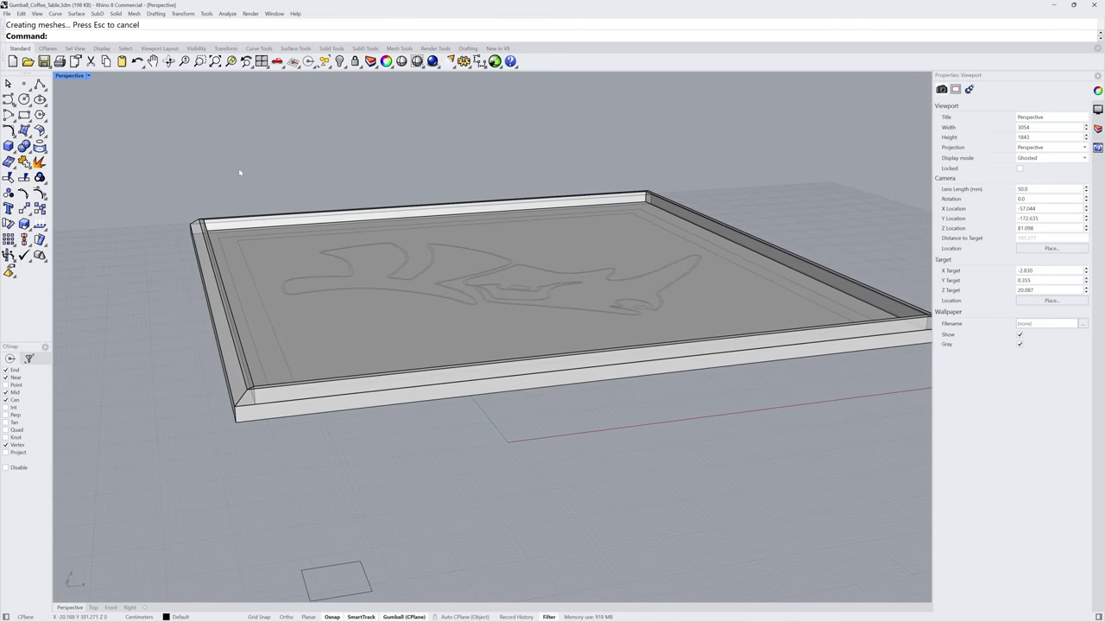
Move the rhino-head curves straight up to the midpoint of the recess's vertical corner edge, and clear the selection.
{"action": "left_click_drag", "start_coordinate": [239, 170], "coordinate": [725, 350]}
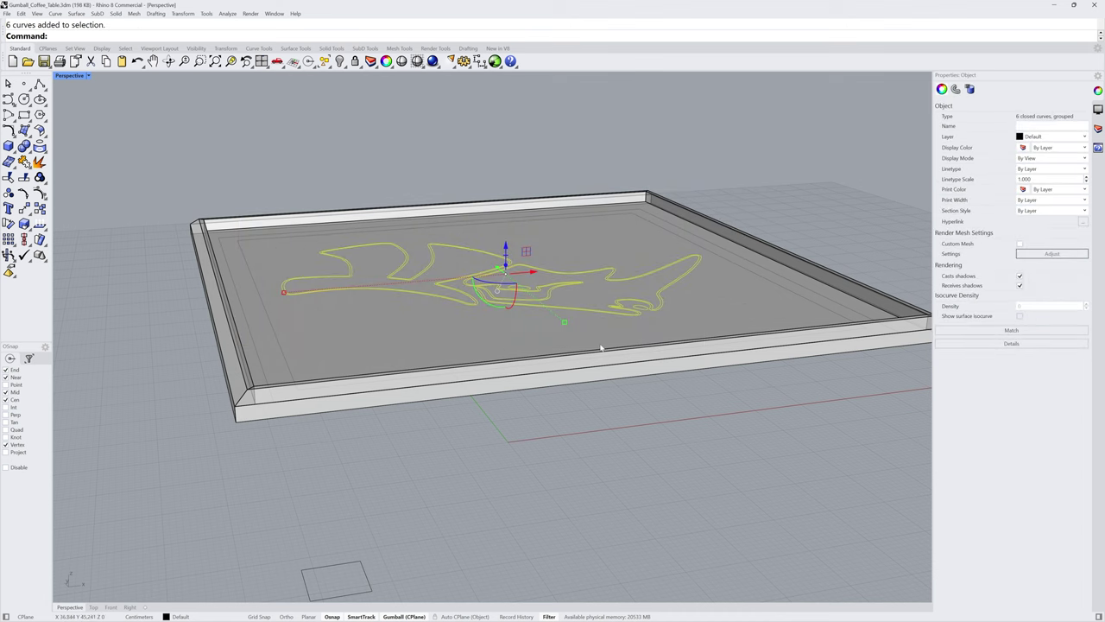
{"action": "right_click_drag", "start_coordinate": [601, 348], "coordinate": [585, 333]}
{"action": "scroll", "coordinate": [324, 321], "scroll_direction": "up", "scroll_amount": 6}
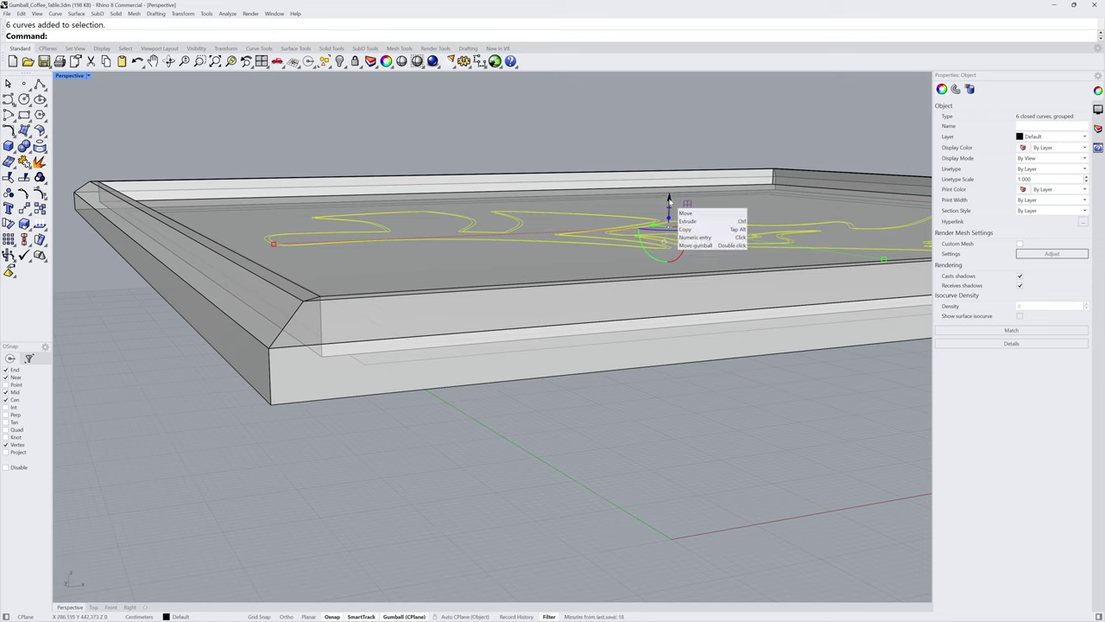
{"action": "left_click_drag", "start_coordinate": [669, 200], "coordinate": [322, 328]}
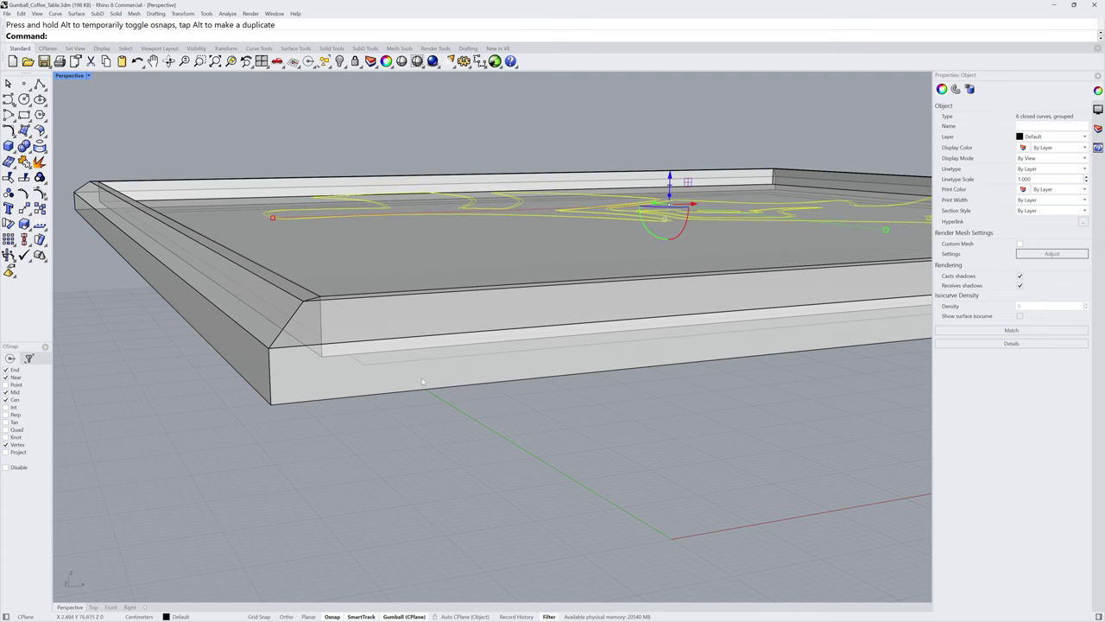
{"action": "right_click_drag", "start_coordinate": [422, 382], "coordinate": [425, 418]}
{"action": "left_click", "coordinate": [495, 416]}
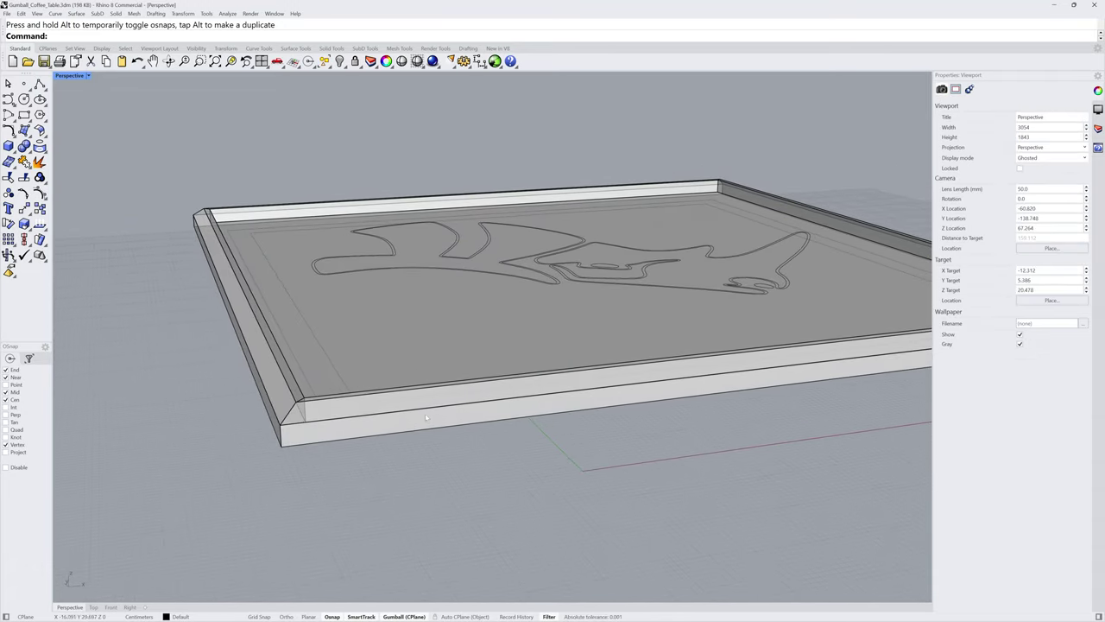
Extrude the outer rhino-head curves down to the recess floor as a boss, then check that the raised head belongs to the tabletop solid.
{"action": "left_click", "coordinate": [318, 273]}
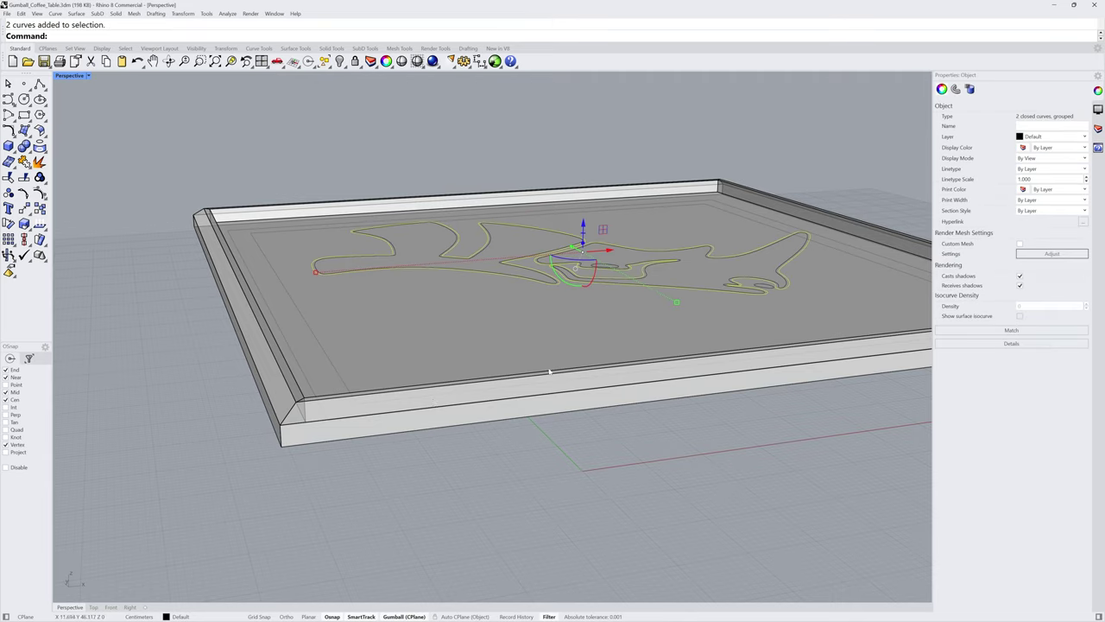
{"action": "mouse_move", "coordinate": [554, 372]}
{"action": "right_mouse_down"}
{"action": "mouse_move", "coordinate": [562, 389]}
{"action": "mouse_move", "coordinate": [521, 343]}
{"action": "mouse_move", "coordinate": [533, 366]}
{"action": "right_mouse_up"}
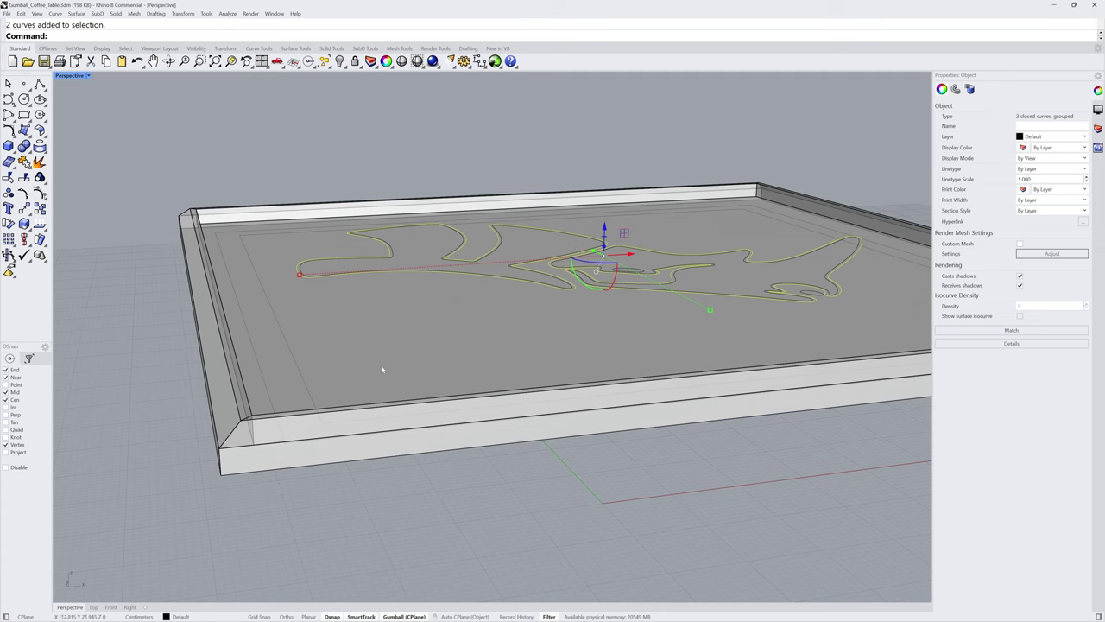
{"action": "mouse_move", "coordinate": [381, 421]}
{"action": "right_mouse_down"}
{"action": "mouse_move", "coordinate": [380, 407]}
{"action": "mouse_move", "coordinate": [380, 423]}
{"action": "right_mouse_up"}
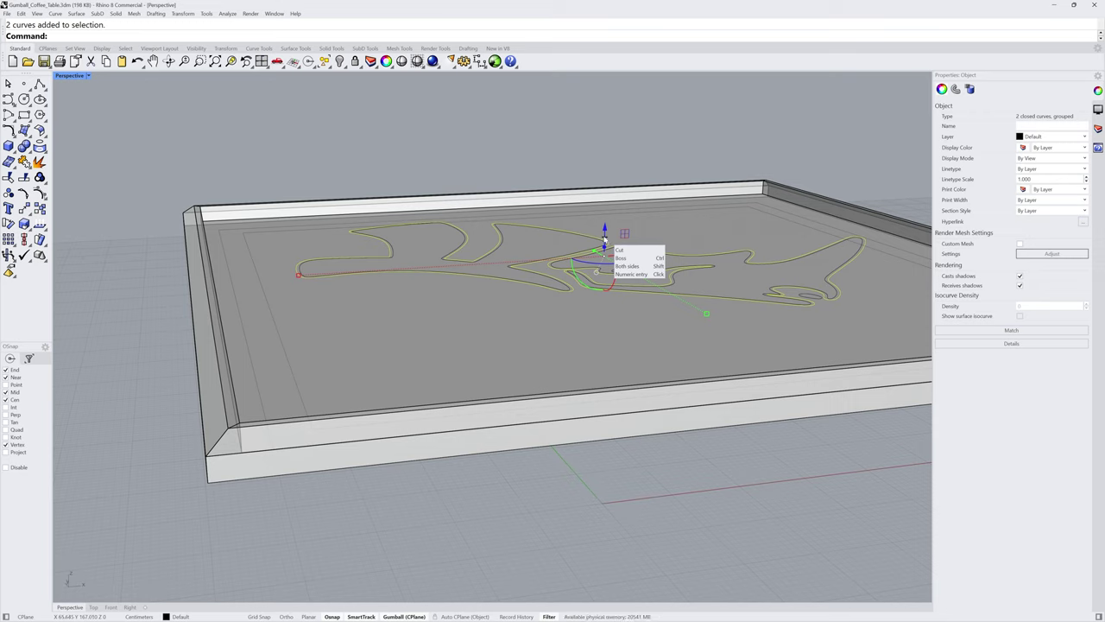
{"action": "left_click_drag", "start_coordinate": [604, 240], "coordinate": [602, 341]}
{"action": "left_click_drag", "start_coordinate": [385, 377], "coordinate": [242, 451]}
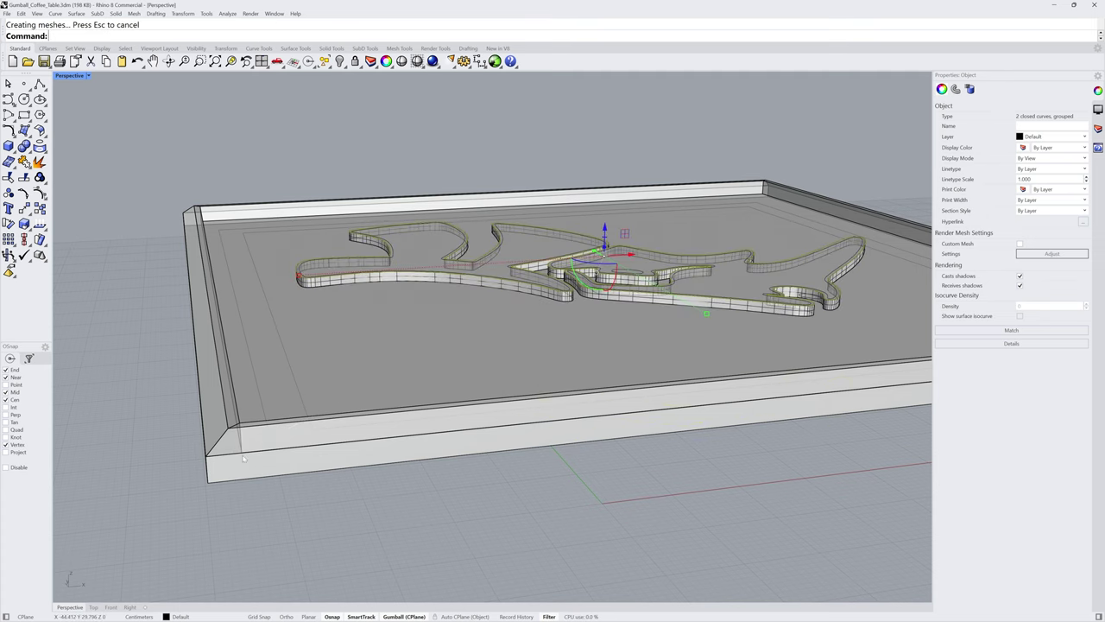
{"action": "right_click_drag", "start_coordinate": [245, 454], "coordinate": [358, 432]}
{"action": "left_click", "coordinate": [358, 503]}
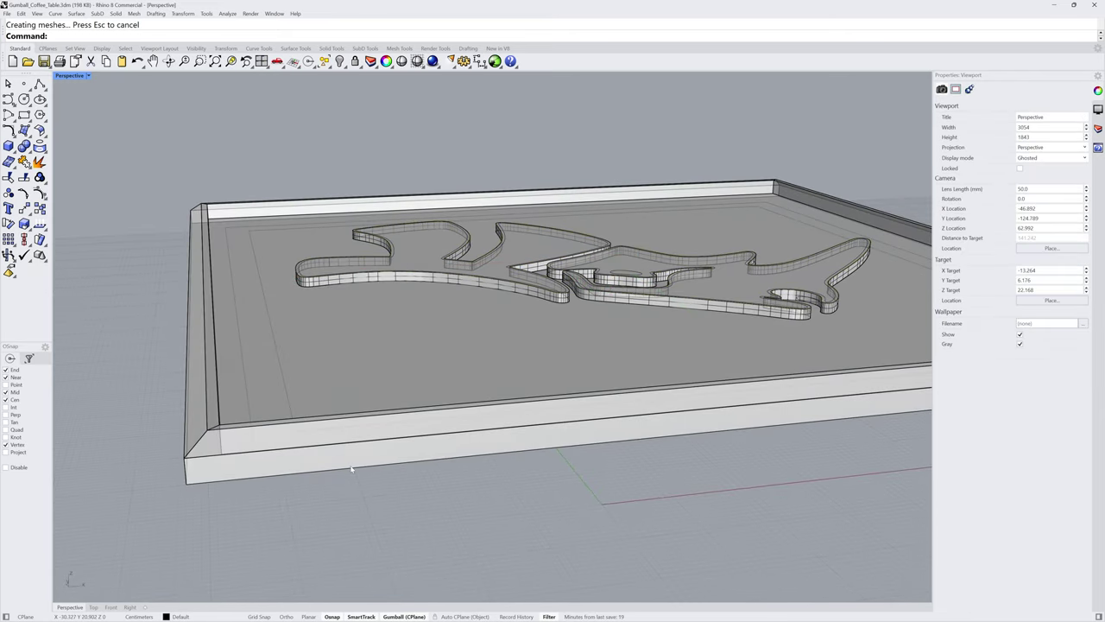
{"action": "left_click", "coordinate": [348, 355]}
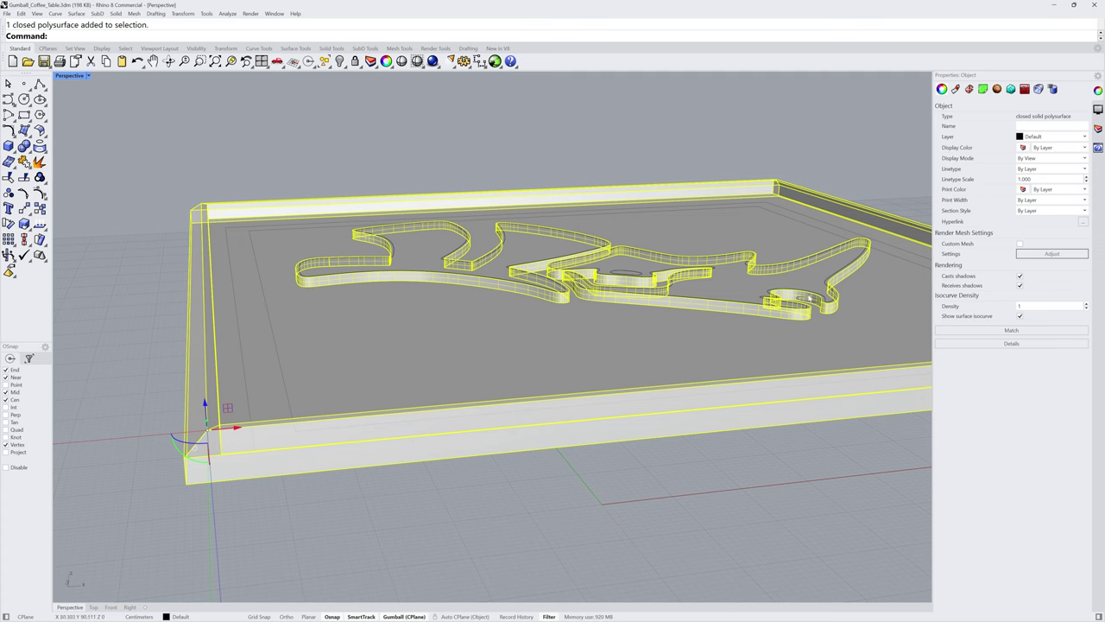
{"action": "left_click", "coordinate": [570, 474]}
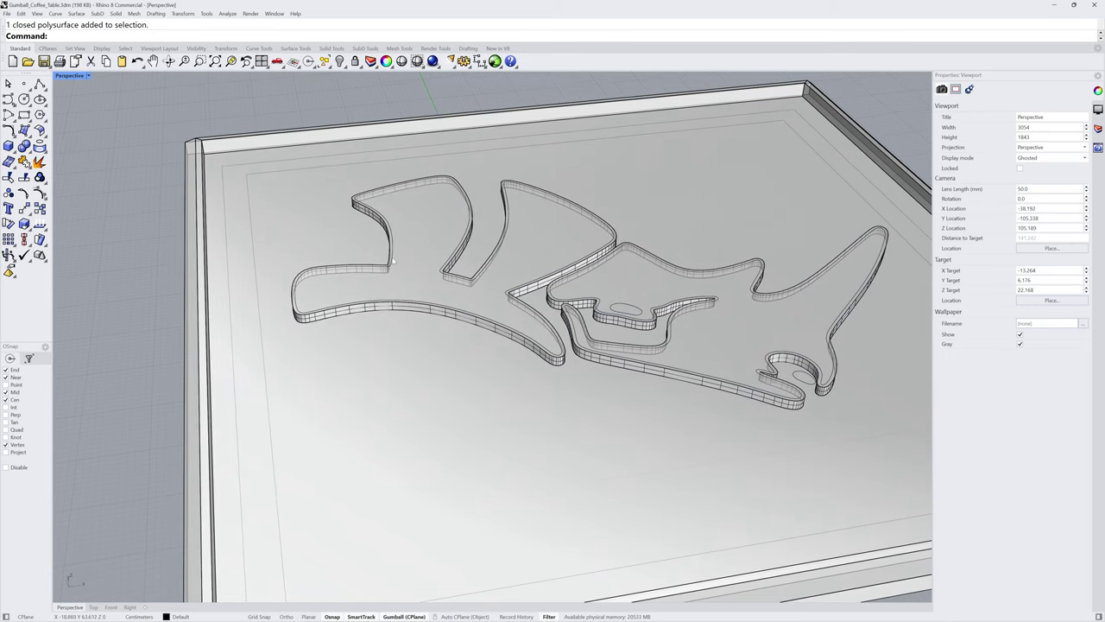
Cut the inner rhino-head curves down through the full thickness of the tabletop, leaving a raised rim, and clear the selection.
{"action": "left_click", "coordinate": [393, 261]}
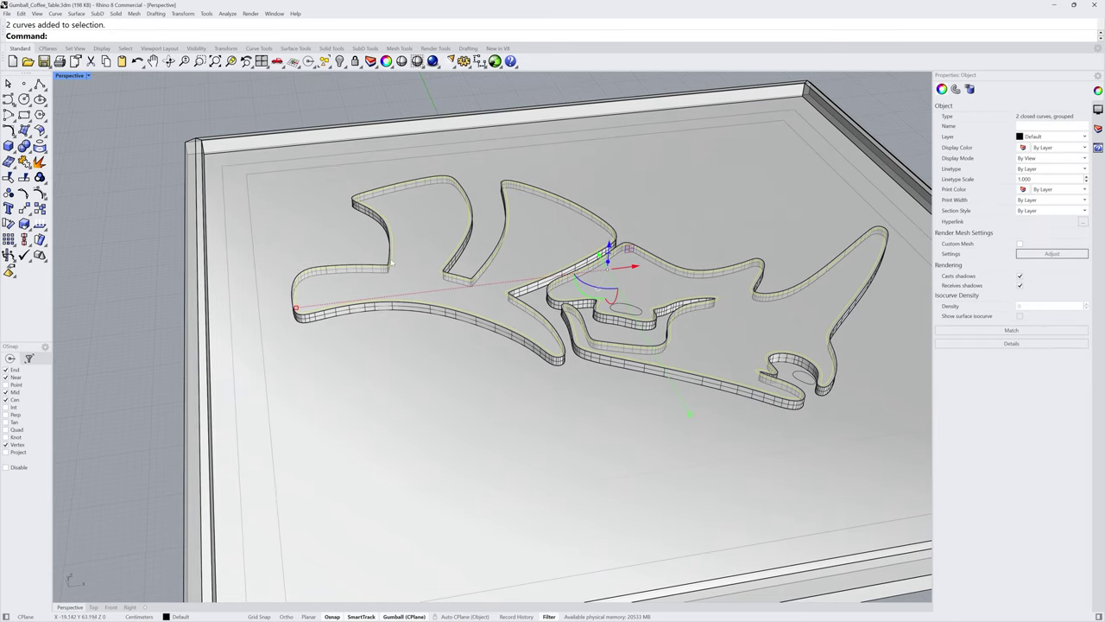
{"action": "right_click_drag", "start_coordinate": [465, 326], "coordinate": [460, 307]}
{"action": "right_click_drag", "start_coordinate": [588, 259], "coordinate": [605, 238]}
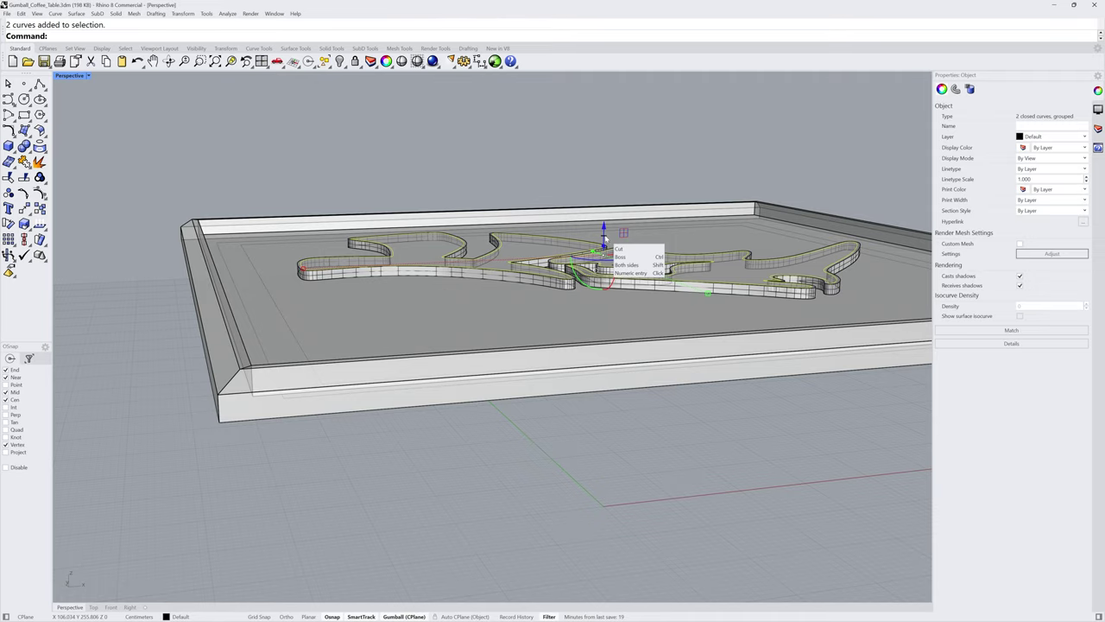
{"action": "left_click_drag", "start_coordinate": [604, 239], "coordinate": [619, 429]}
{"action": "right_click_drag", "start_coordinate": [629, 208], "coordinate": [477, 454]}
{"action": "scroll", "coordinate": [475, 441], "scroll_direction": "down", "scroll_amount": 5}
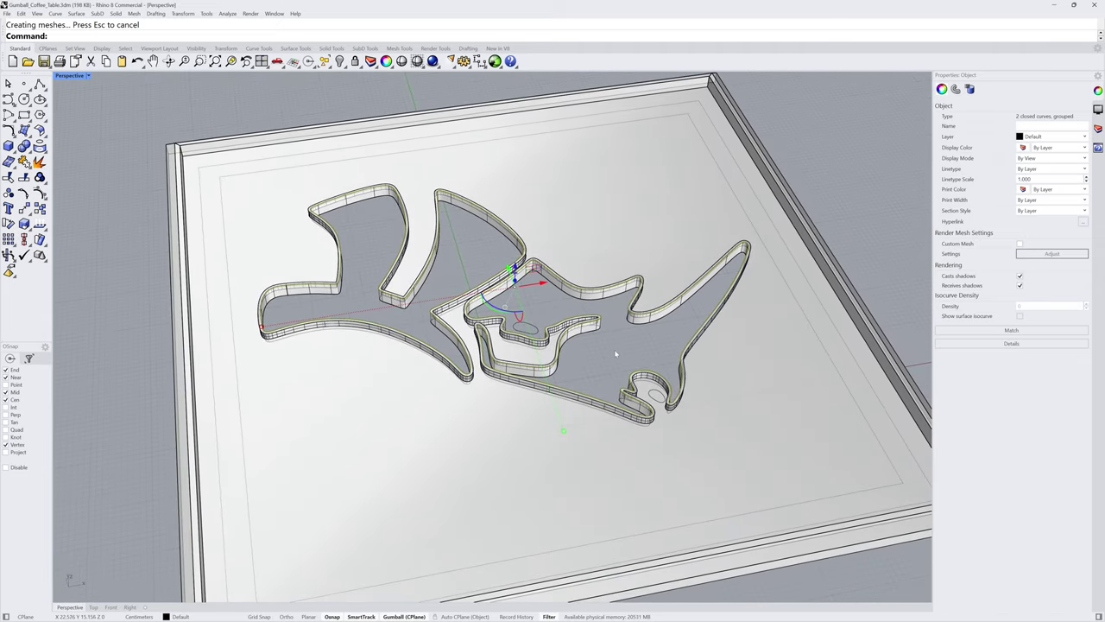
{"action": "key", "text": "Escape"}
Extrude the two concentric square curves under the tabletop 4 cm downward together to form a closed support frame.
{"action": "right_click_drag", "start_coordinate": [534, 396], "coordinate": [426, 242]}
{"action": "left_click", "coordinate": [424, 206]}
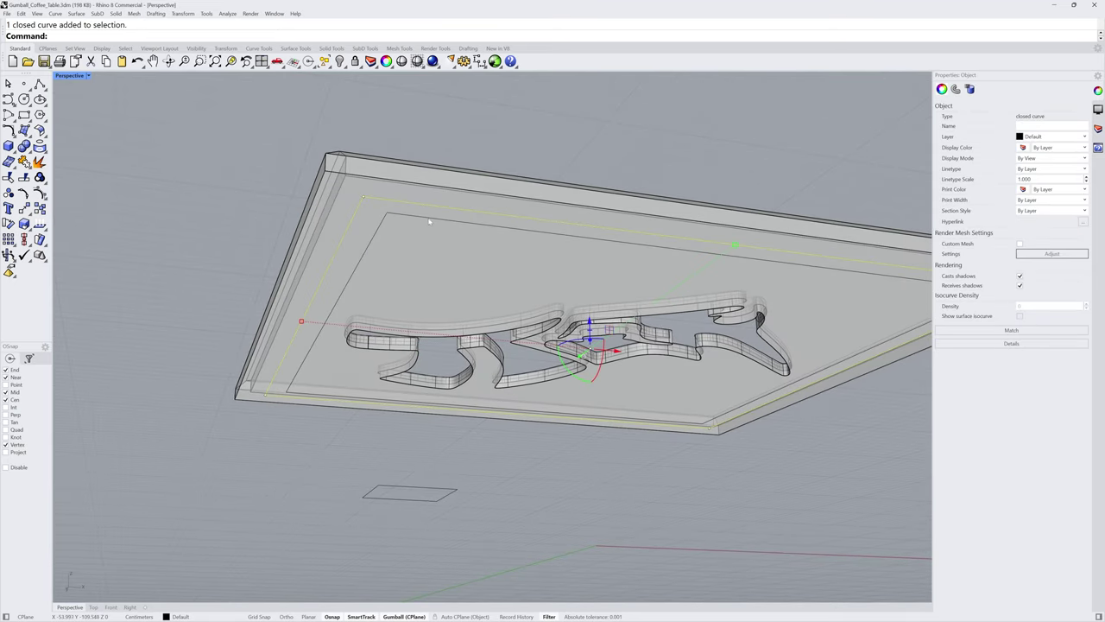
{"action": "left_click", "coordinate": [431, 219], "text": "shift"}
{"action": "right_click_drag", "start_coordinate": [436, 384], "coordinate": [425, 381]}
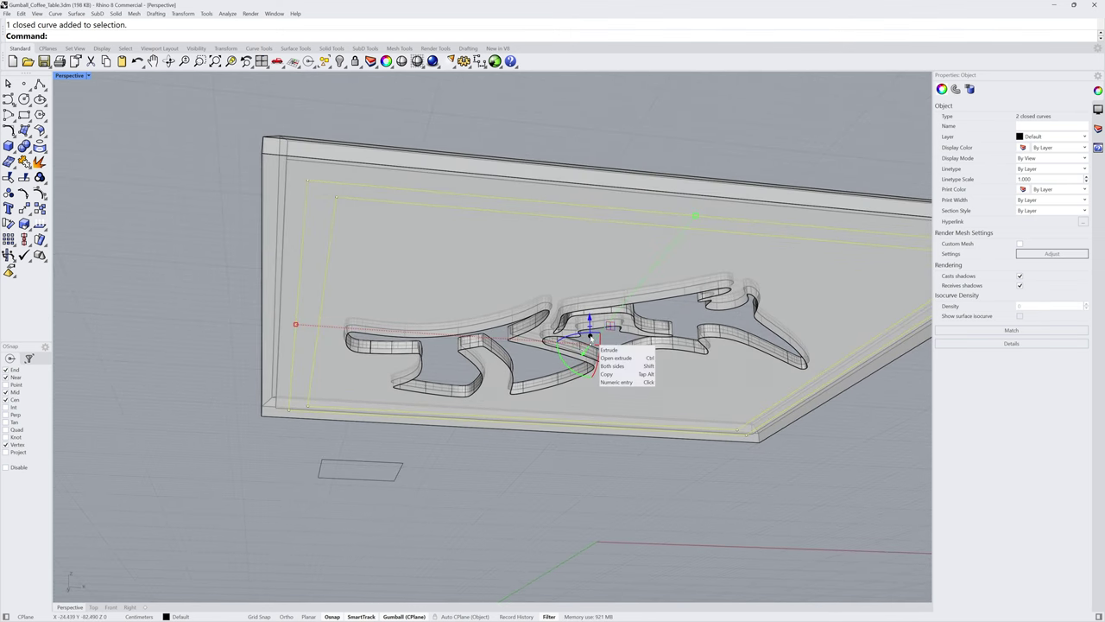
{"action": "left_click", "coordinate": [591, 337]}
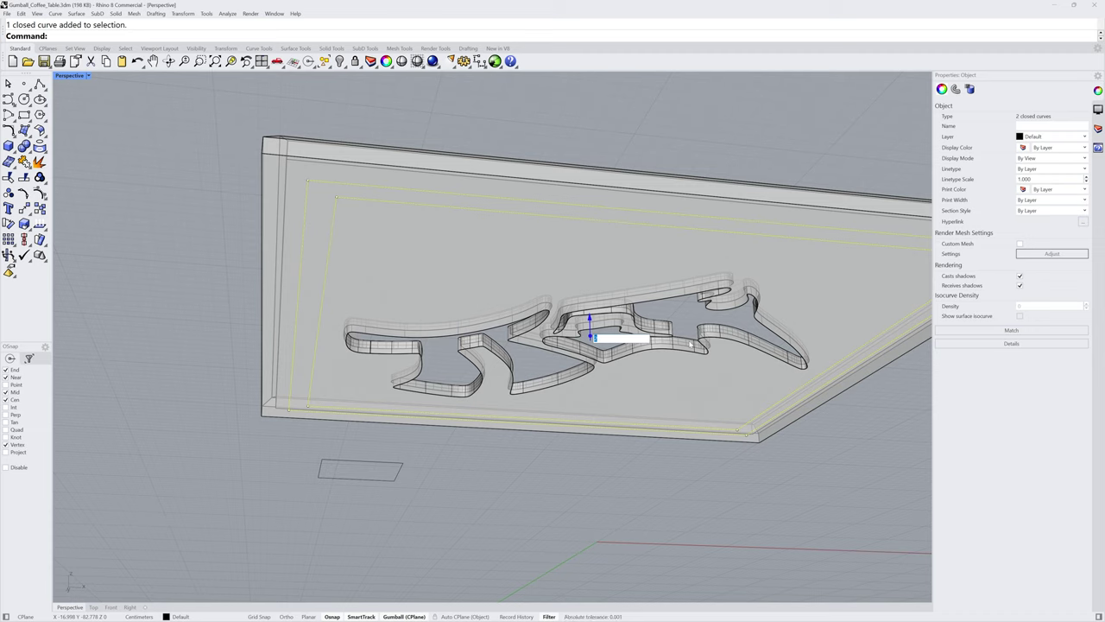
{"action": "type", "text": "4"}
{"action": "key", "text": "Return"}
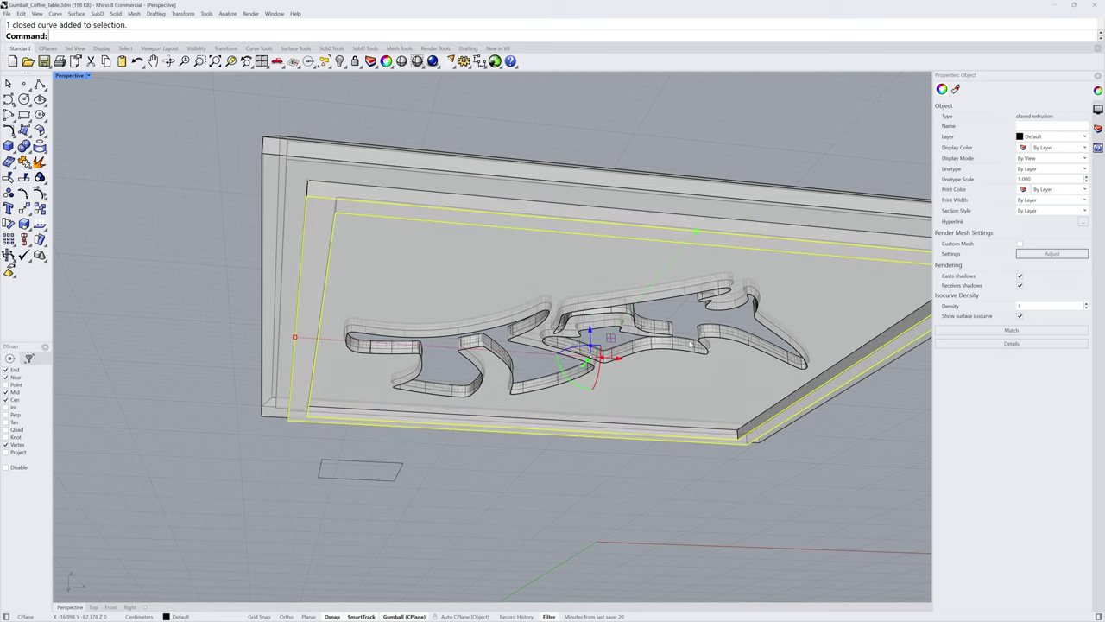
{"action": "left_click", "coordinate": [508, 486]}
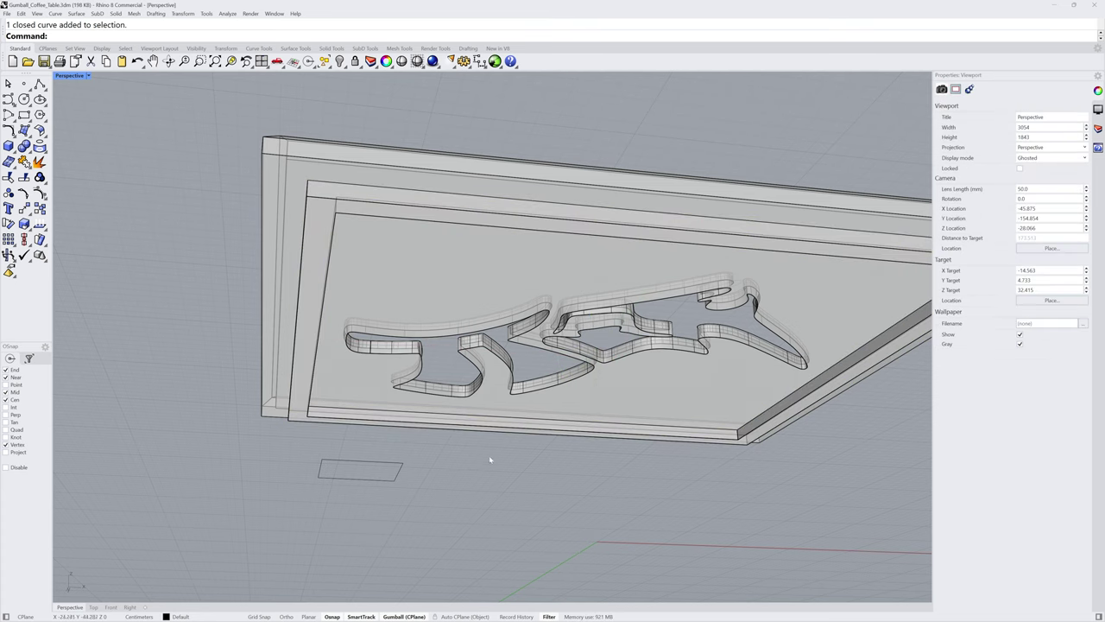
Extrude the small ground rectangle up to the underside of the tabletop inside the frame's corner to form a leg.
{"action": "left_click", "coordinate": [319, 196]}
{"action": "right_click_drag", "start_coordinate": [389, 301], "coordinate": [385, 311]}
{"action": "left_click", "coordinate": [323, 464]}
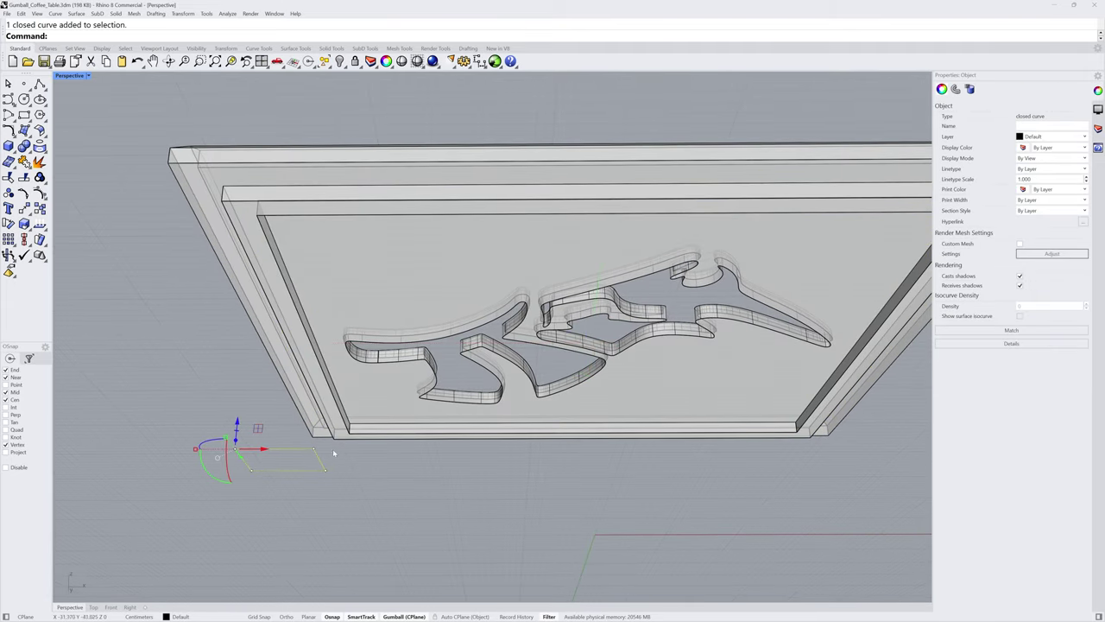
{"action": "right_click_drag", "start_coordinate": [323, 464], "coordinate": [351, 466]}
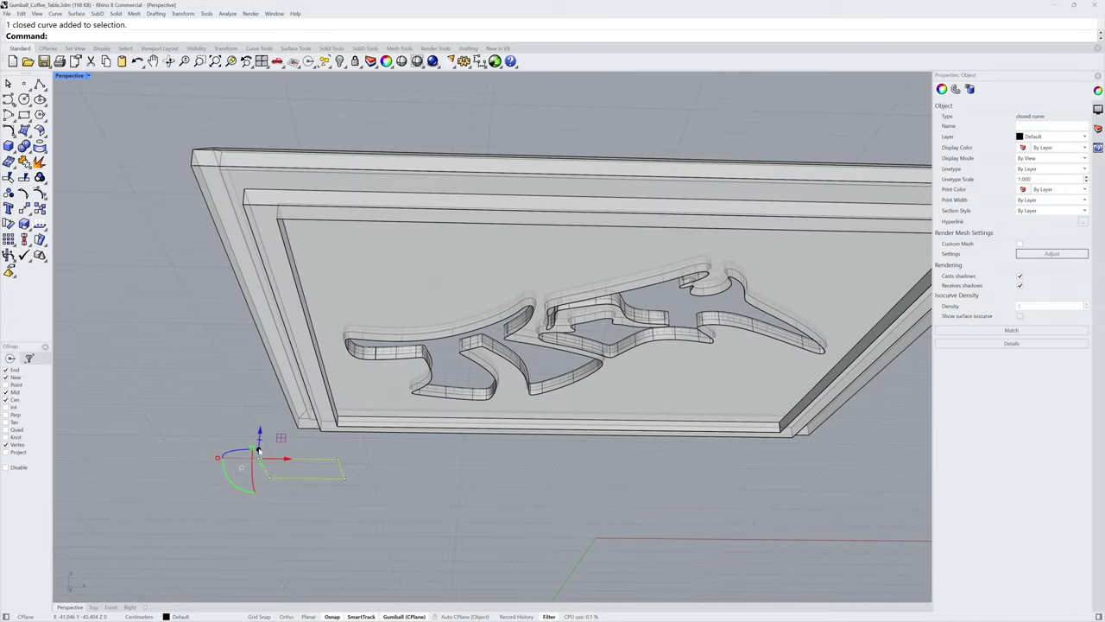
{"action": "left_click_drag", "start_coordinate": [259, 431], "coordinate": [277, 205]}
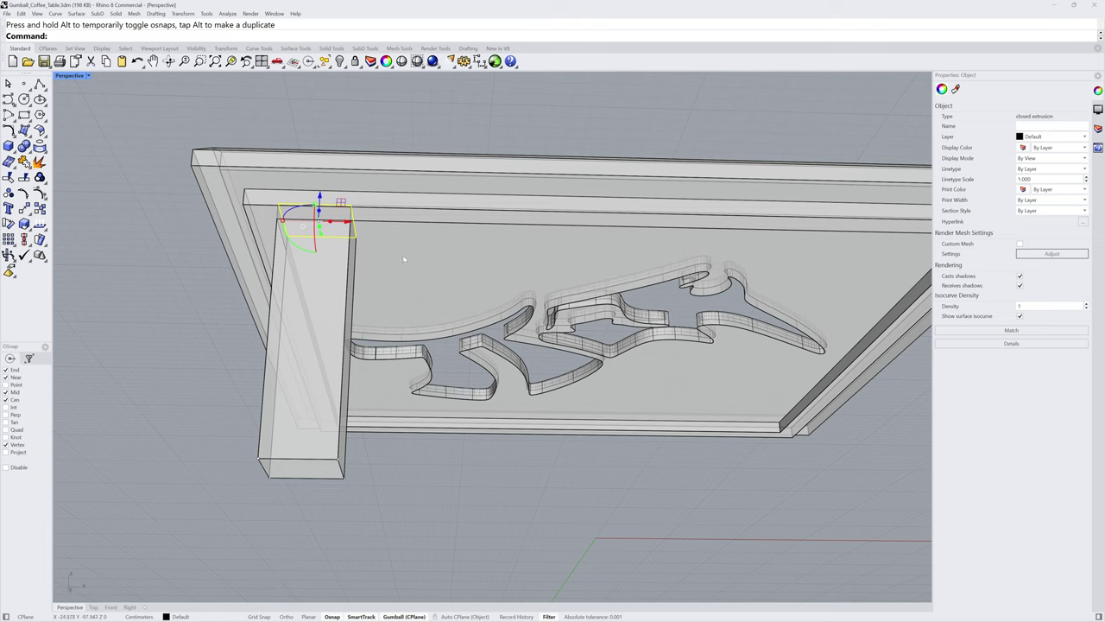
{"action": "left_click", "coordinate": [376, 470]}
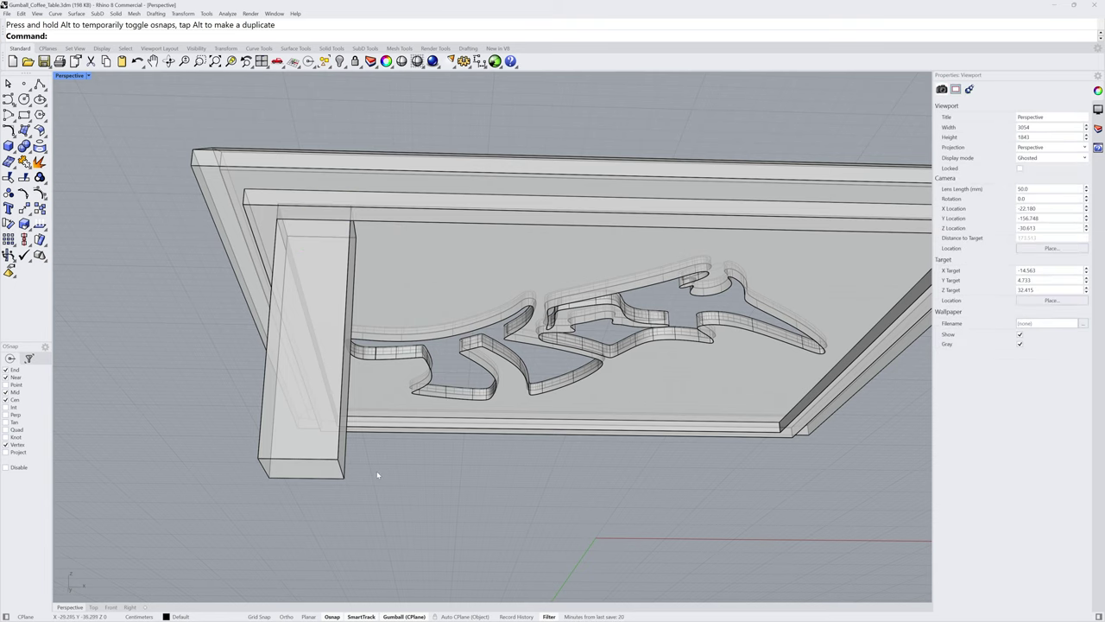
Move the leg's bottom face up near the frame, snapping to its lower inner corner, and clear the selection.
{"action": "left_click", "coordinate": [312, 471], "text": "ctrl+shift"}
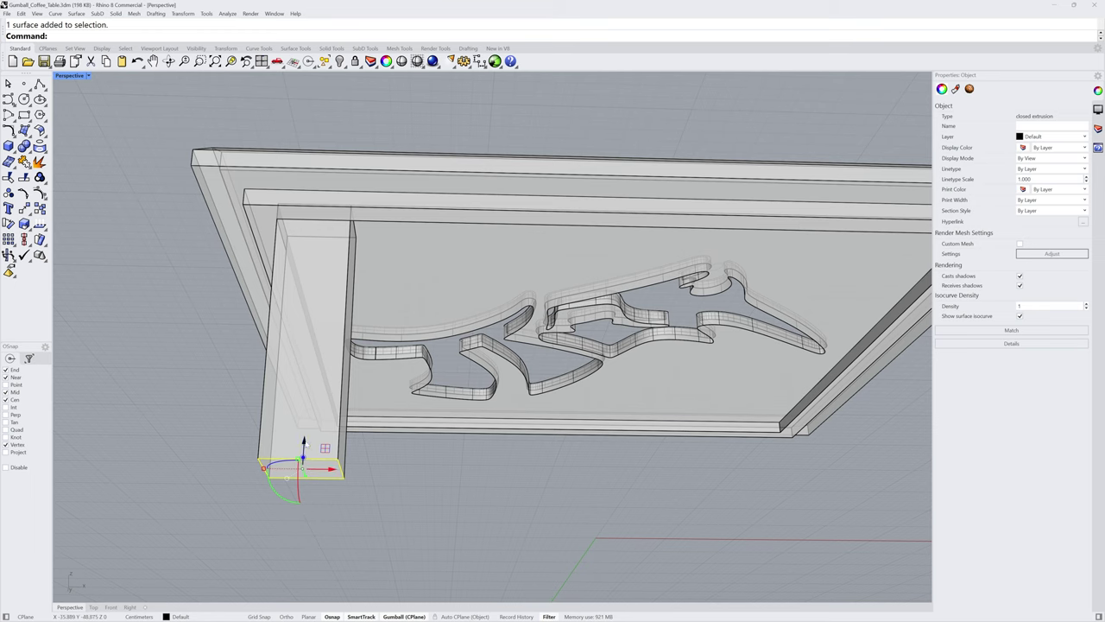
{"action": "left_click_drag", "start_coordinate": [306, 438], "coordinate": [279, 222]}
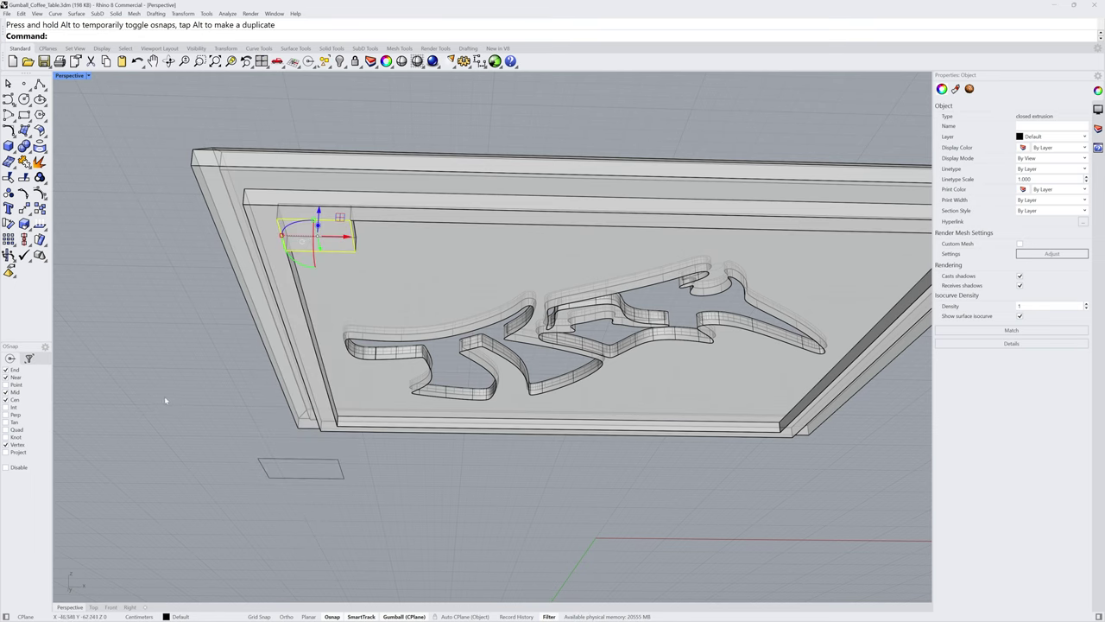
{"action": "key", "text": "Escape"}
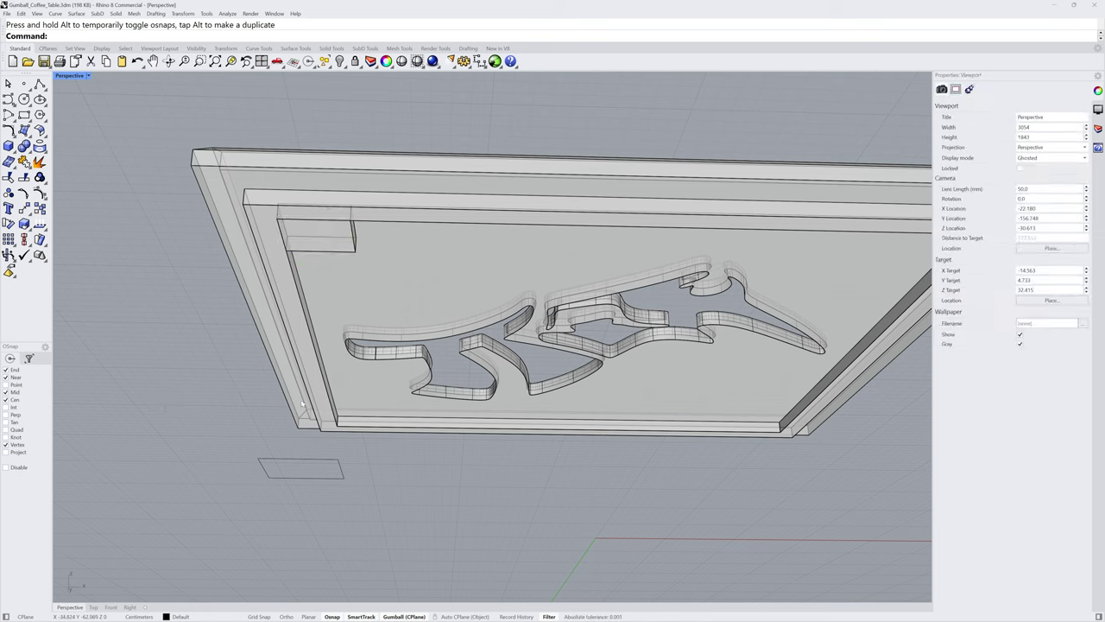
Extrude the short leg block's bottom face down to the ground rectangle's corner, and check the edge and vertex at the split.
{"action": "left_click", "coordinate": [325, 251]}
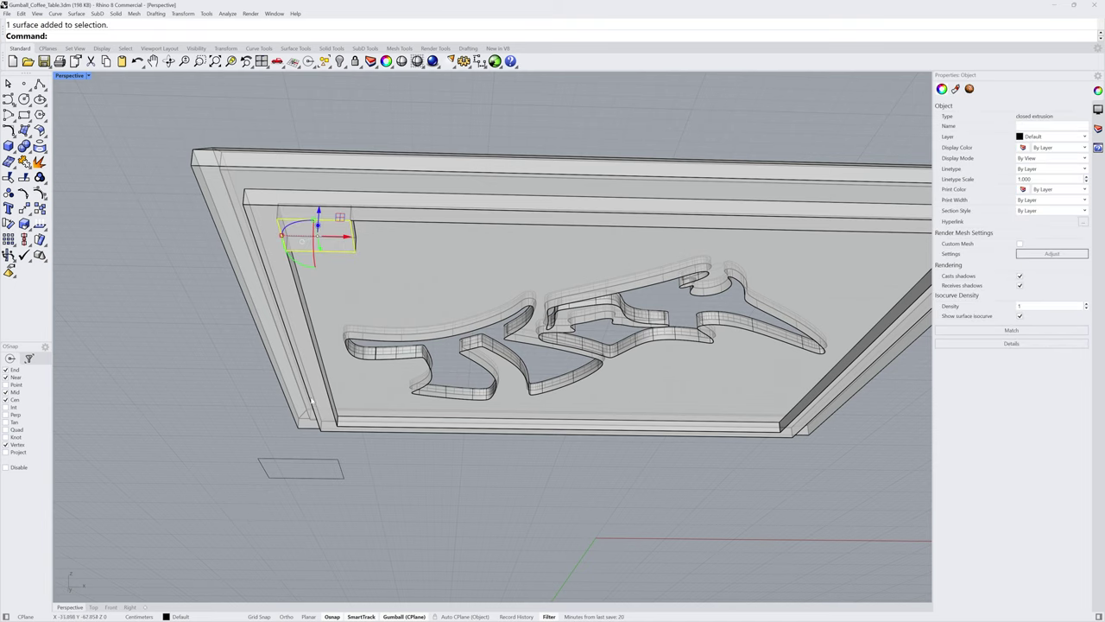
{"action": "left_click_drag", "start_coordinate": [321, 240], "coordinate": [339, 461]}
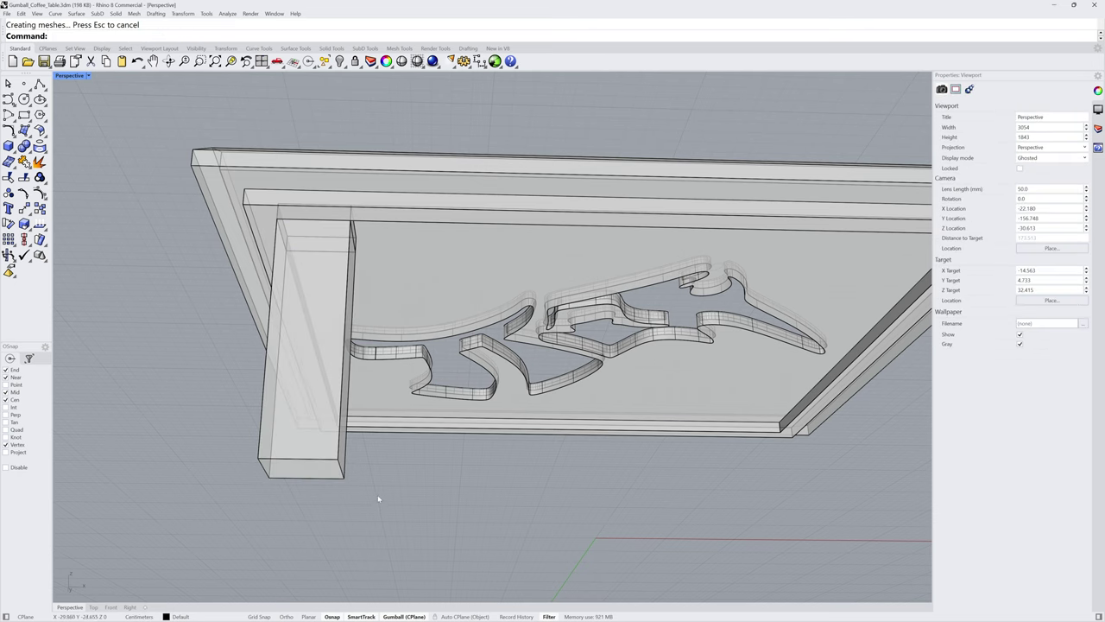
{"action": "left_click", "coordinate": [341, 251], "text": "ctrl+shift"}
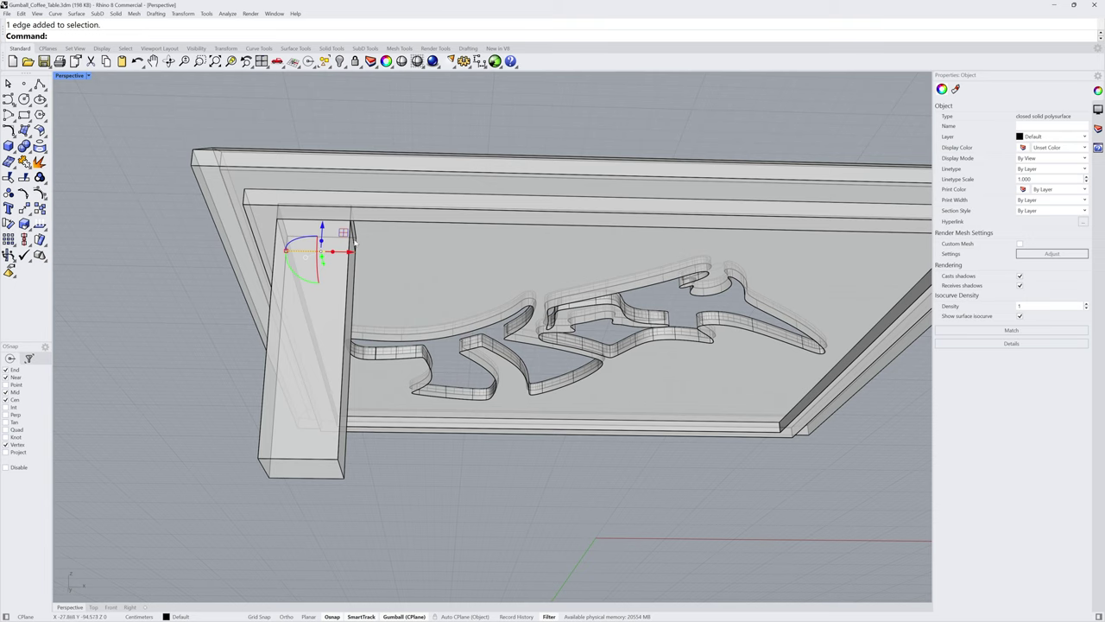
{"action": "left_click", "coordinate": [354, 239], "text": "ctrl+shift"}
{"action": "key", "text": "Escape"}
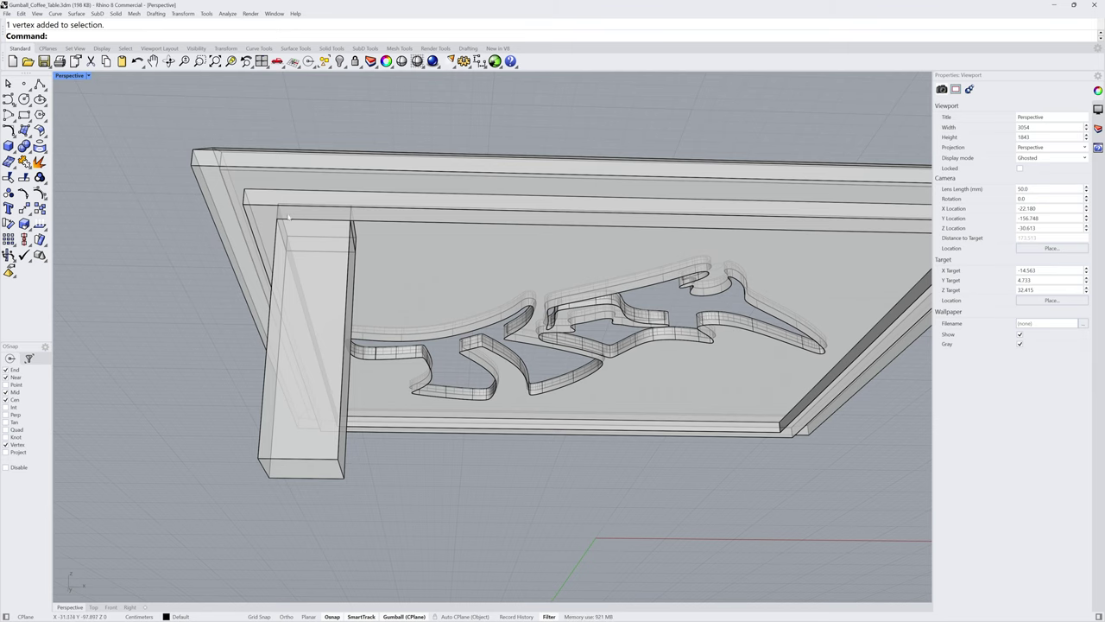
Scale the leg's bottom face inward to taper the leg toward the floor, and clear the selection.
{"action": "right_click_drag", "start_coordinate": [347, 365], "coordinate": [289, 399]}
{"action": "left_click", "coordinate": [278, 357], "text": "ctrl+shift"}
{"action": "left_click_drag", "start_coordinate": [238, 314], "coordinate": [254, 314]}
{"action": "right_click_drag", "start_coordinate": [233, 420], "coordinate": [234, 438]}
{"action": "left_click", "coordinate": [367, 498]}
Select the tapered leg and relocate its gumball to the leg's outer corner at the tabletop.
{"action": "left_click", "coordinate": [334, 337]}
{"action": "right_click_drag", "start_coordinate": [335, 339], "coordinate": [376, 412]}
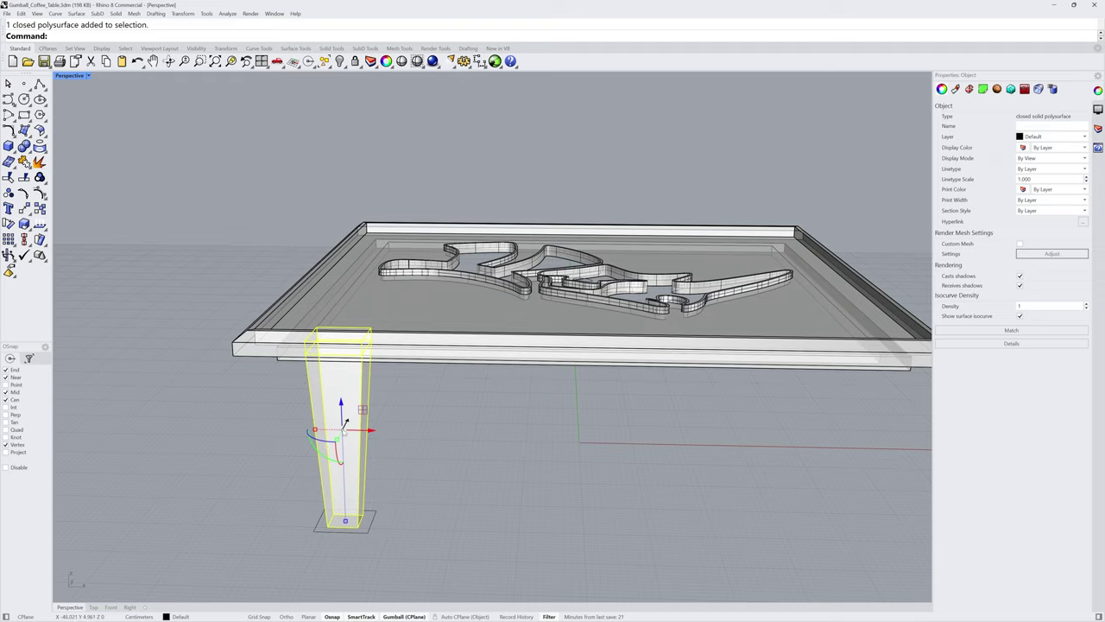
{"action": "double_click", "coordinate": [344, 424]}
{"action": "left_click_drag", "start_coordinate": [344, 424], "coordinate": [304, 342]}
Scale the leg in two dimensions from its outer corner to make it slimmer, and clear the selection.
{"action": "right_click_drag", "start_coordinate": [397, 393], "coordinate": [453, 348]}
{"action": "scroll", "coordinate": [384, 458], "scroll_direction": "up", "scroll_amount": 5}
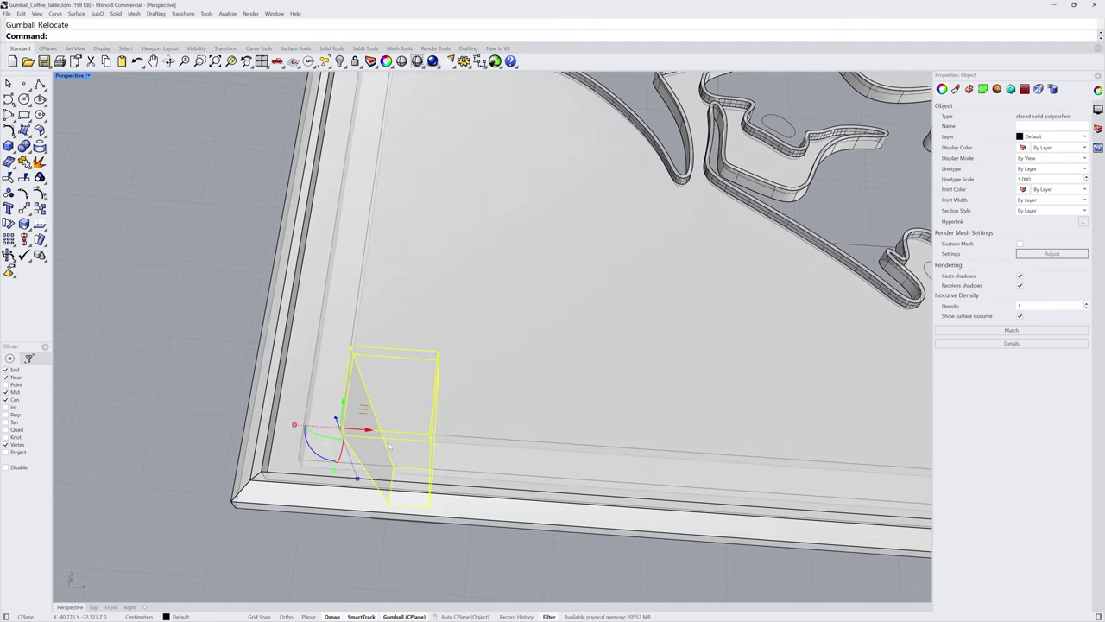
{"action": "right_click_drag", "start_coordinate": [385, 458], "coordinate": [432, 360], "text": "shift"}
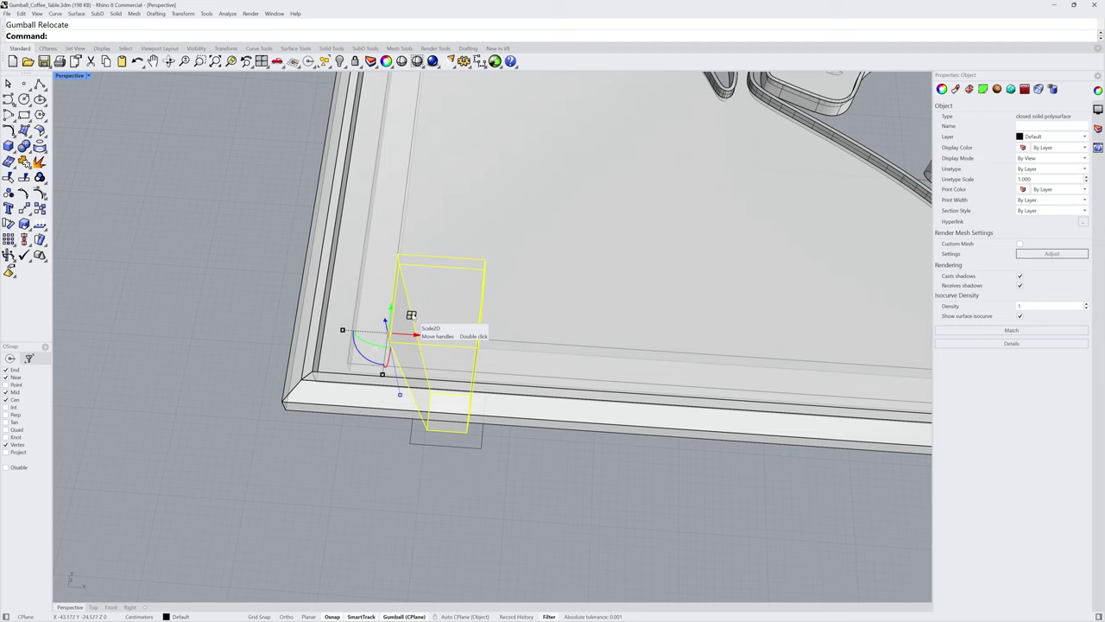
{"action": "left_click_drag", "start_coordinate": [411, 316], "coordinate": [403, 321]}
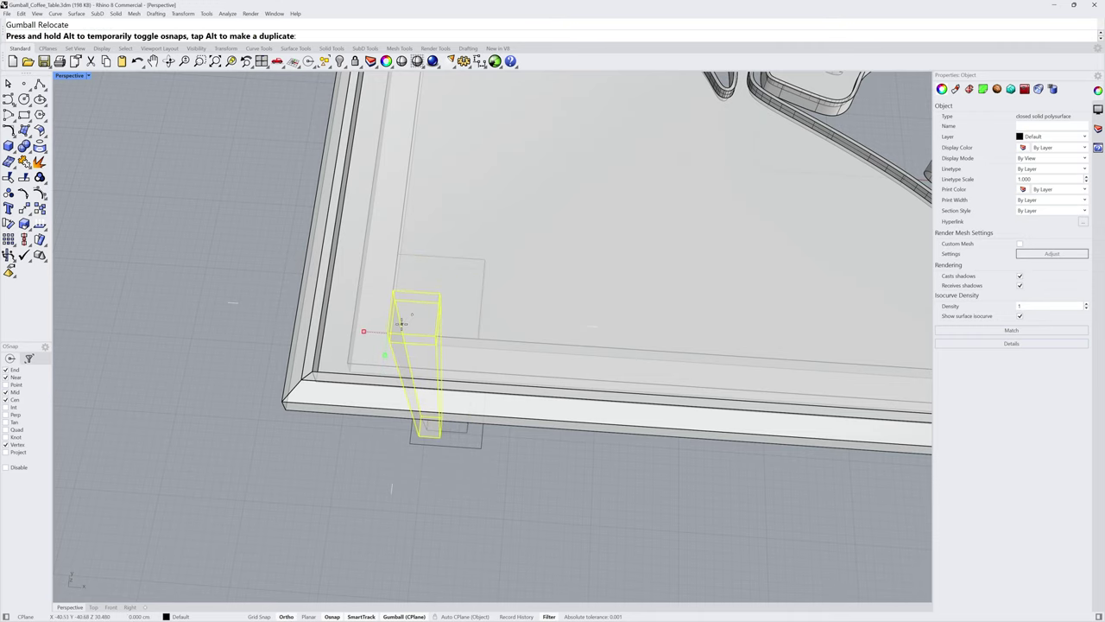
{"action": "left_click_drag", "start_coordinate": [402, 324], "coordinate": [399, 323], "text": "shift"}
{"action": "right_click_drag", "start_coordinate": [400, 324], "coordinate": [369, 358]}
{"action": "left_click", "coordinate": [436, 386]}
Select the leg's bottom face and enable Rotate View Around Gumball in the gumball options.
{"action": "scroll", "coordinate": [447, 345], "scroll_direction": "up", "scroll_amount": 6}
{"action": "left_click", "coordinate": [415, 327]}
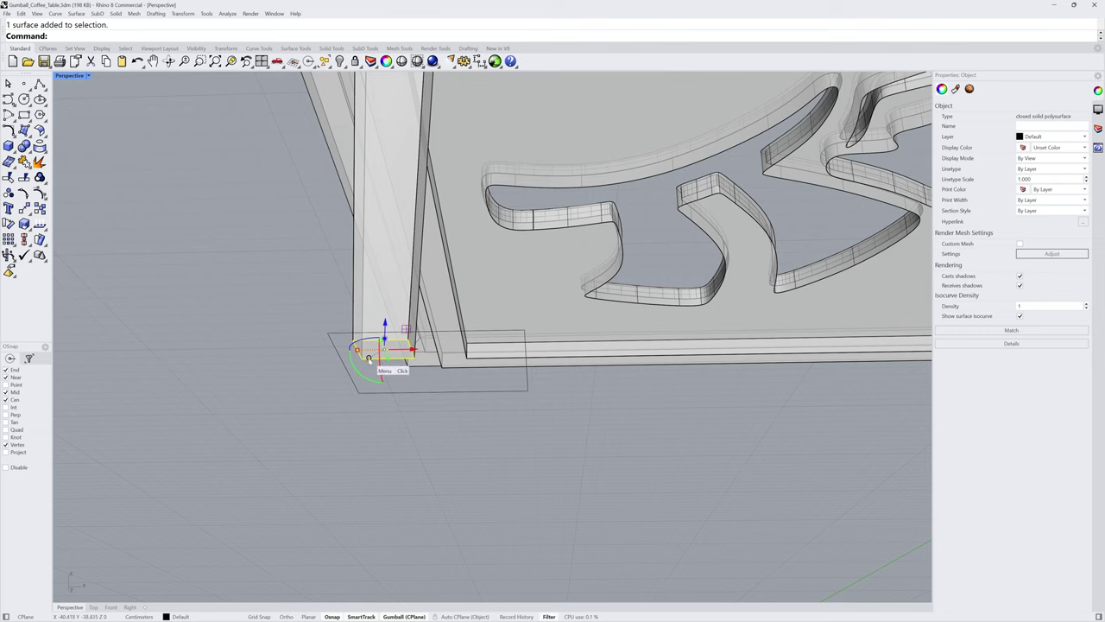
{"action": "left_click", "coordinate": [368, 357]}
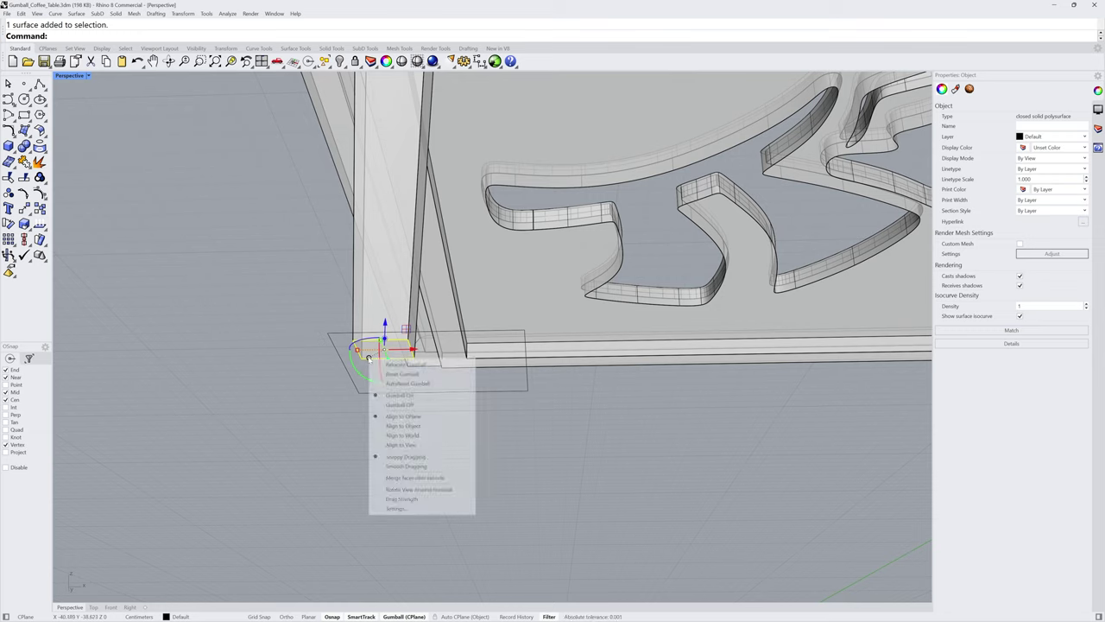
{"action": "left_click", "coordinate": [449, 491]}
Move the leg's bottom face straight up a short distance above the ground rectangle by numeric entry.
{"action": "right_click_drag", "start_coordinate": [447, 476], "coordinate": [327, 397]}
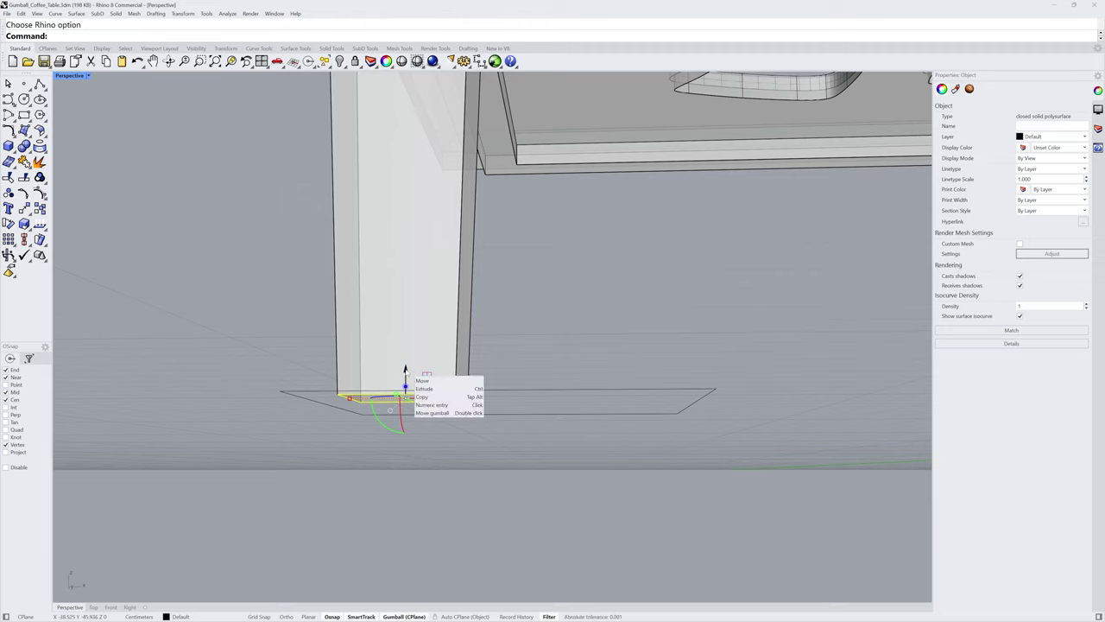
{"action": "left_click", "coordinate": [405, 376]}
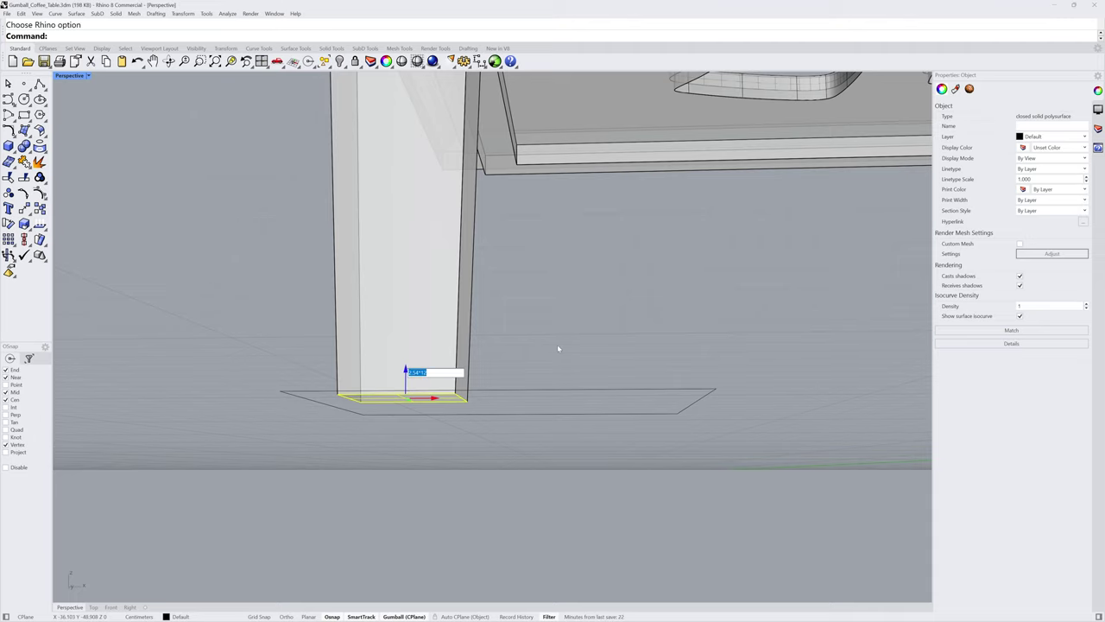
{"action": "key", "text": "Return"}
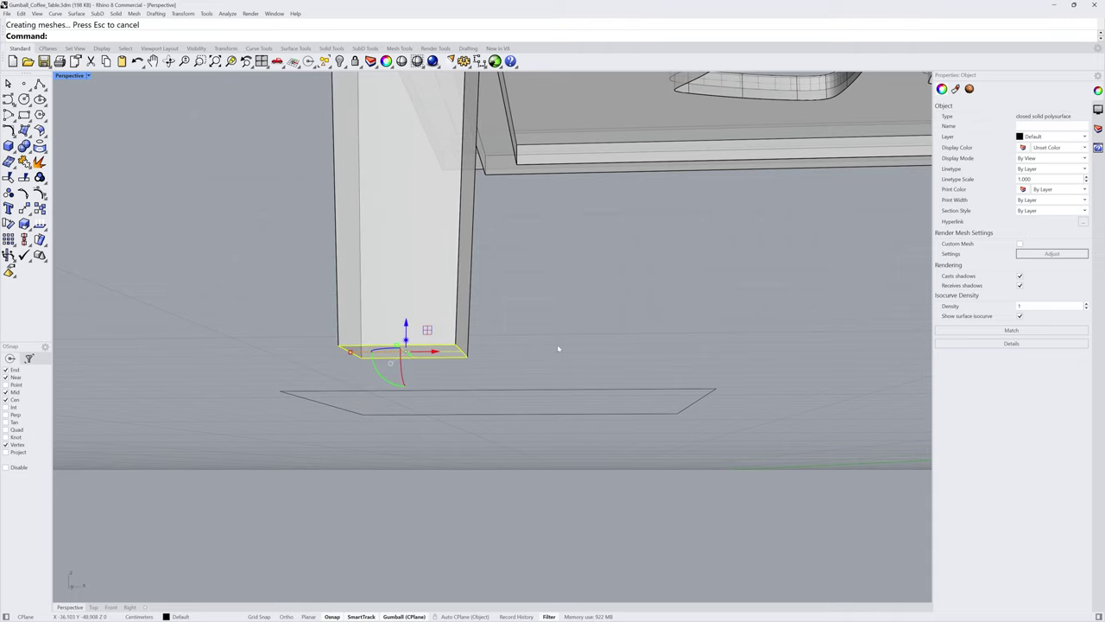
Extrude the leg's bottom face down to the ground rectangle as a separate foot block, and clear the selection.
{"action": "scroll", "coordinate": [405, 341], "scroll_direction": "up", "scroll_amount": 3}
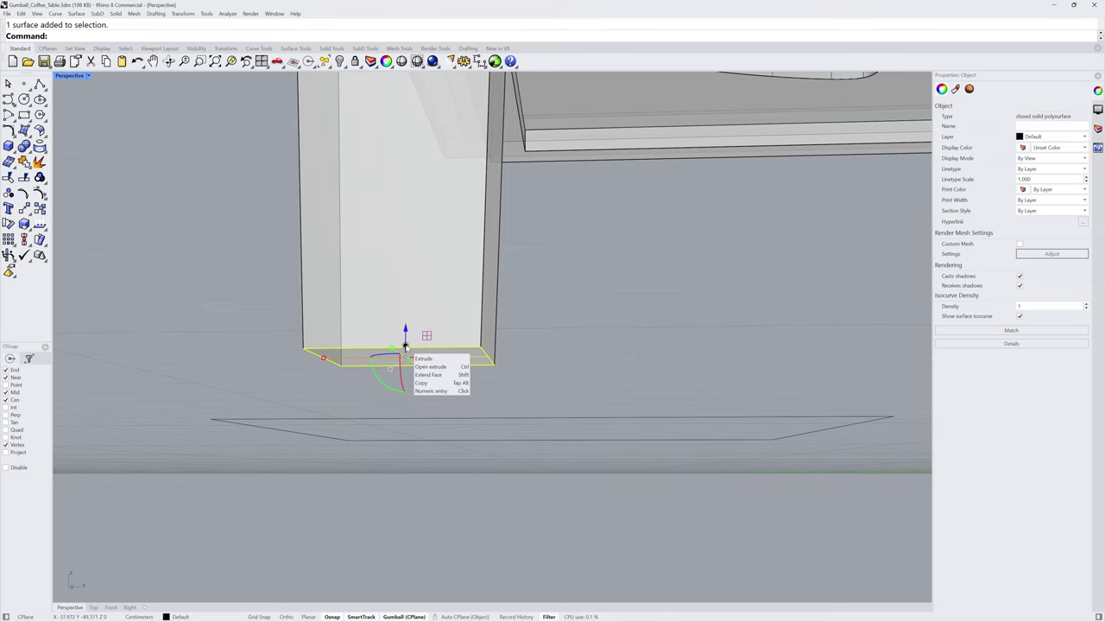
{"action": "left_click_drag", "start_coordinate": [405, 346], "coordinate": [411, 416]}
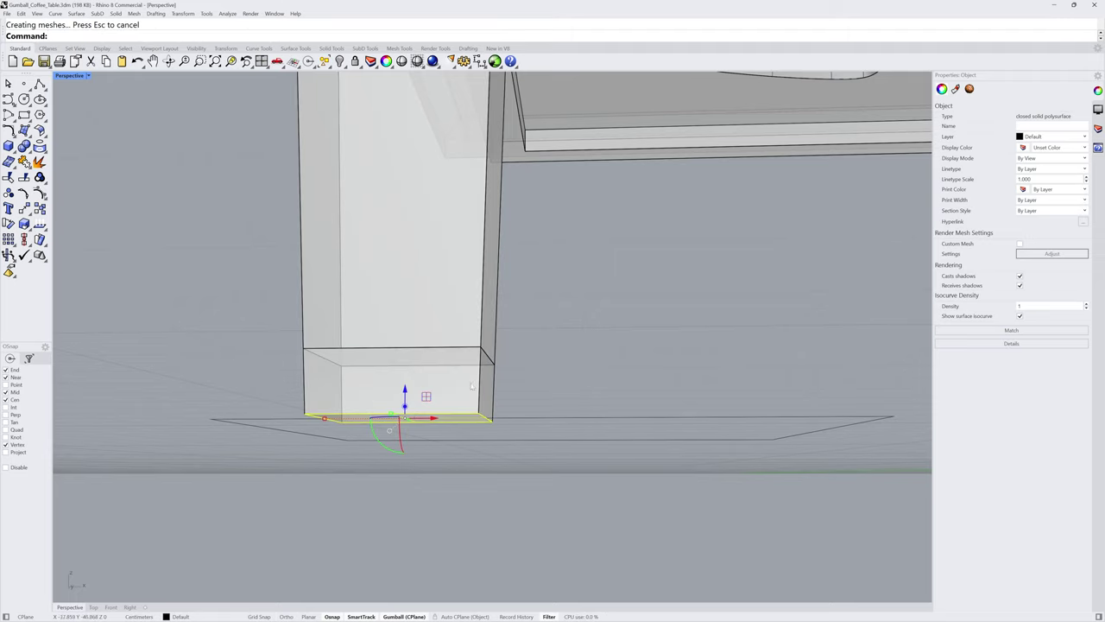
{"action": "mouse_move", "coordinate": [535, 380]}
{"action": "right_mouse_down"}
{"action": "mouse_move", "coordinate": [546, 384]}
{"action": "mouse_move", "coordinate": [522, 386]}
{"action": "mouse_move", "coordinate": [542, 388]}
{"action": "right_mouse_up"}
{"action": "left_click", "coordinate": [553, 350]}
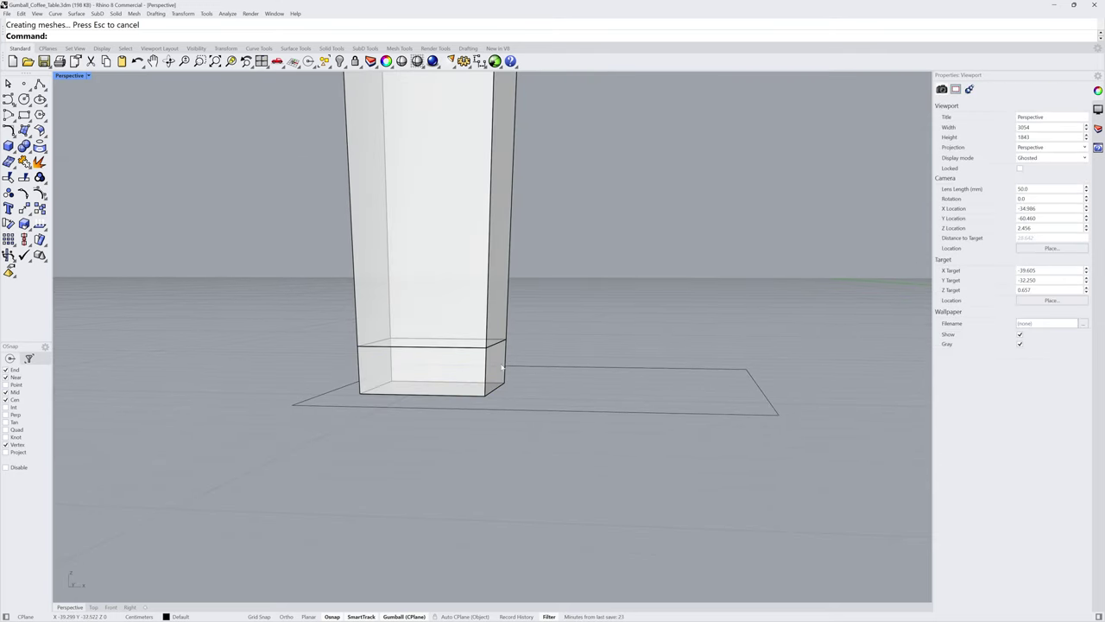
Select the foot block under the leg and reset its gumball to the block's own centre.
{"action": "left_click", "coordinate": [483, 371]}
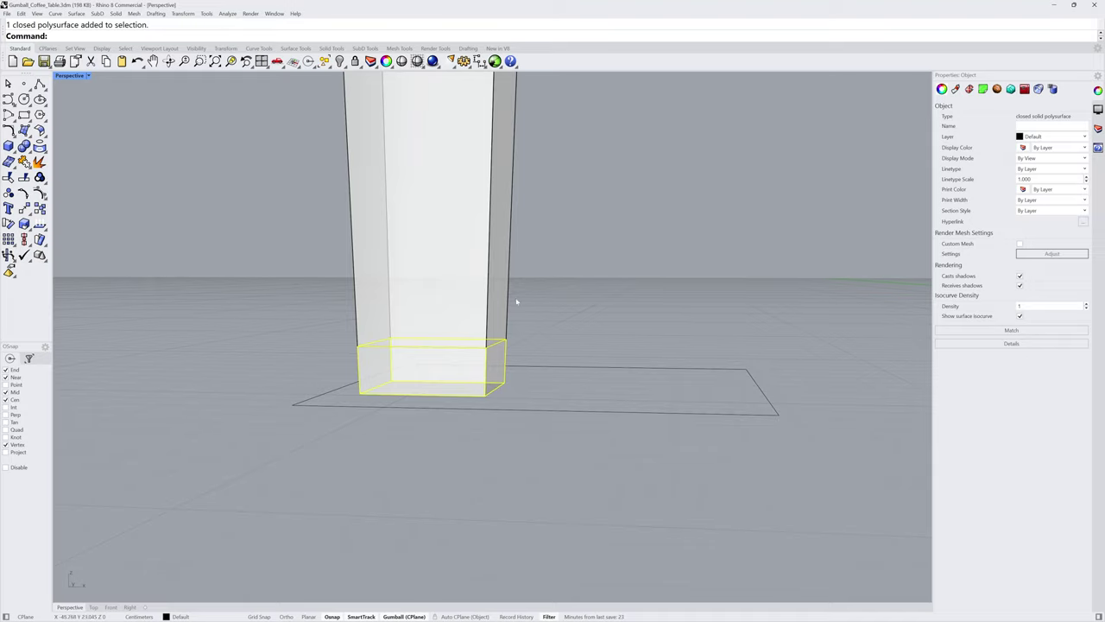
{"action": "scroll", "coordinate": [485, 397], "scroll_direction": "down", "scroll_amount": 6}
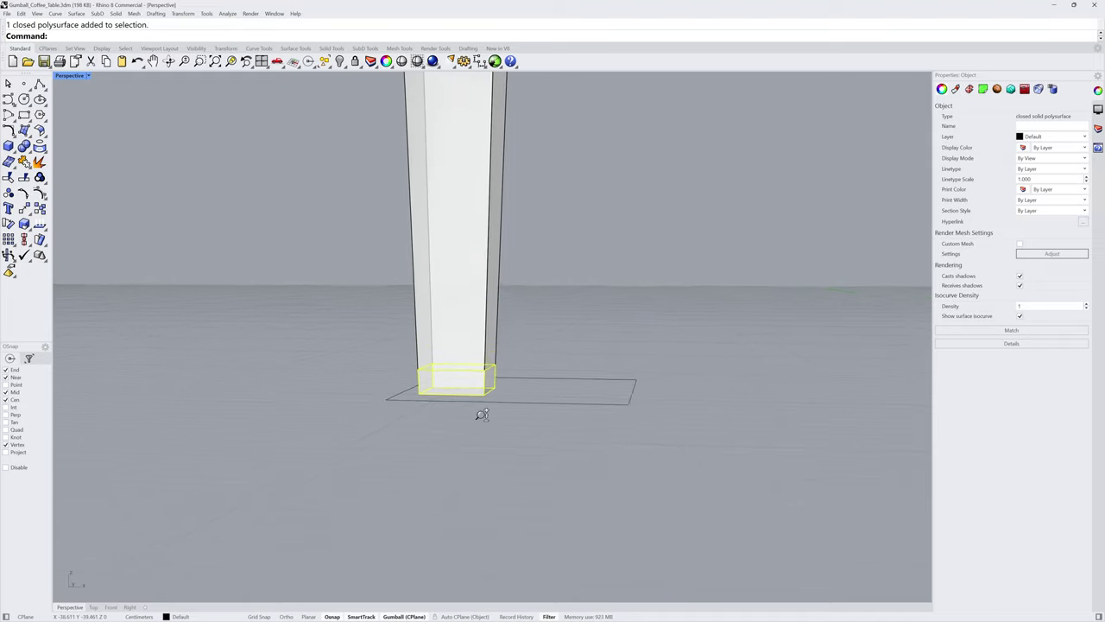
{"action": "right_click_drag", "start_coordinate": [485, 444], "coordinate": [485, 484], "text": "ctrl"}
{"action": "mouse_move", "coordinate": [508, 377]}
{"action": "right_mouse_down", "text": "shift"}
{"action": "mouse_move", "coordinate": [524, 424]}
{"action": "mouse_move", "coordinate": [544, 388]}
{"action": "mouse_move", "coordinate": [528, 371]}
{"action": "right_mouse_up", "text": "shift"}
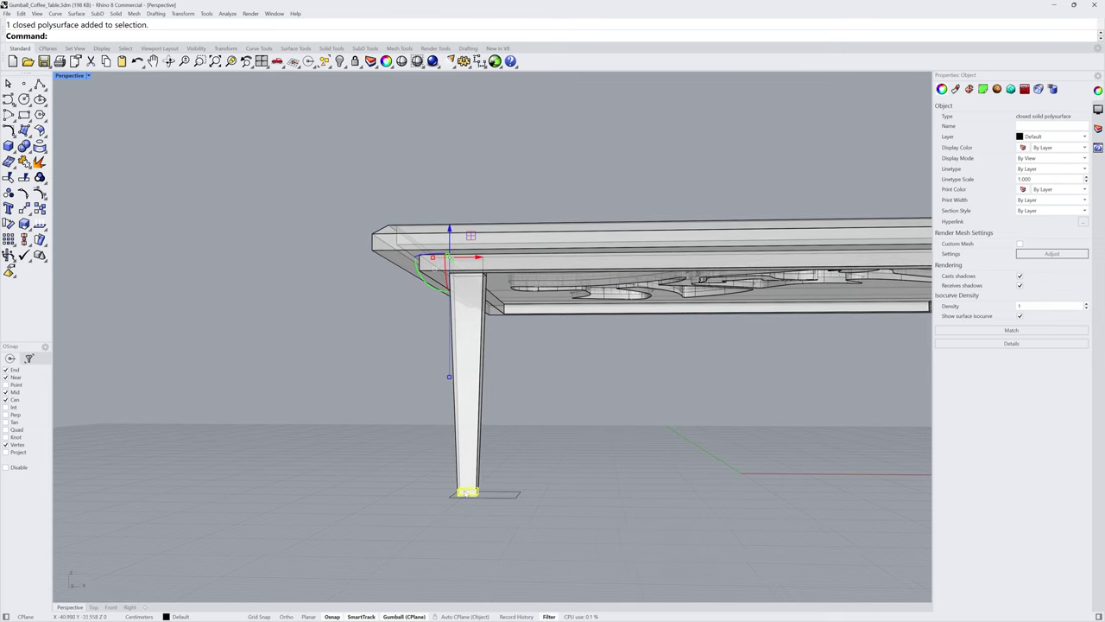
{"action": "left_click", "coordinate": [469, 446]}
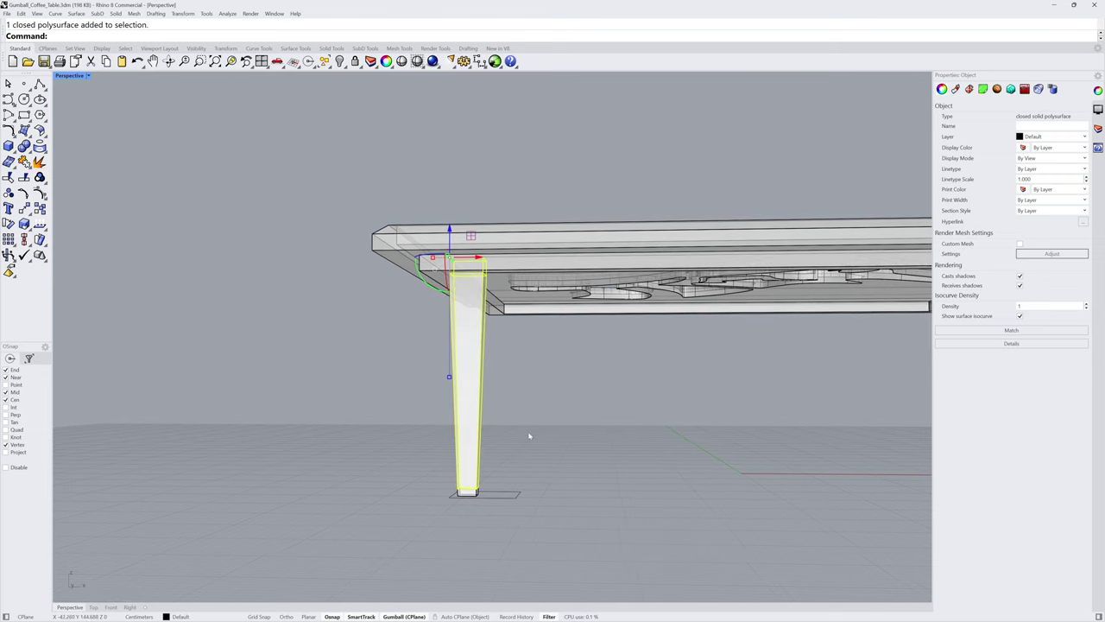
{"action": "left_click", "coordinate": [476, 494], "text": "ctrl+shift"}
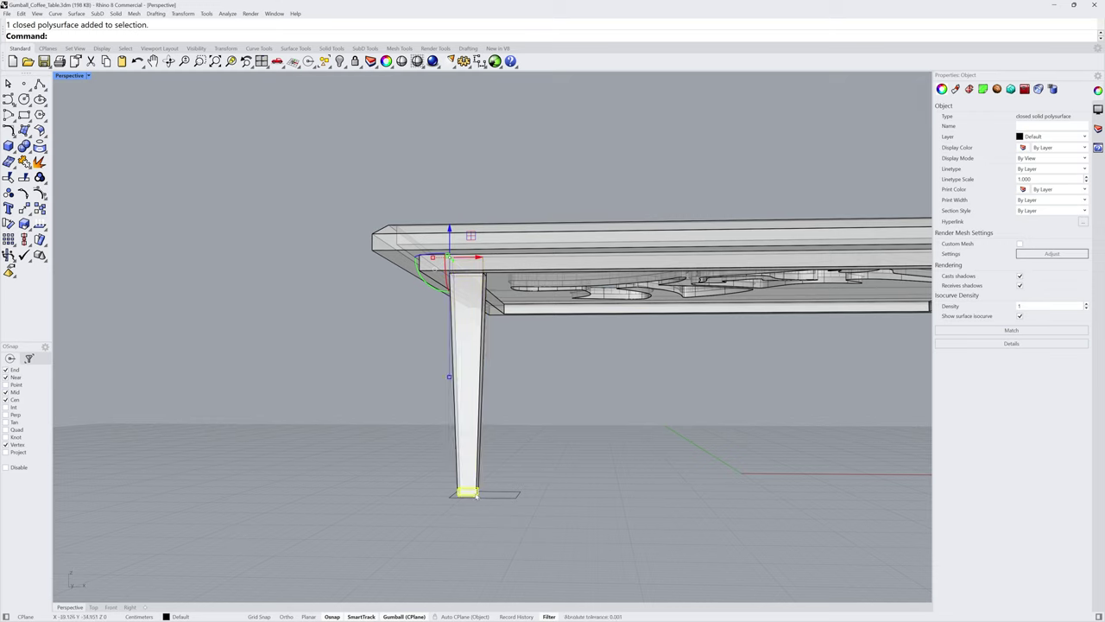
{"action": "left_click", "coordinate": [437, 273]}
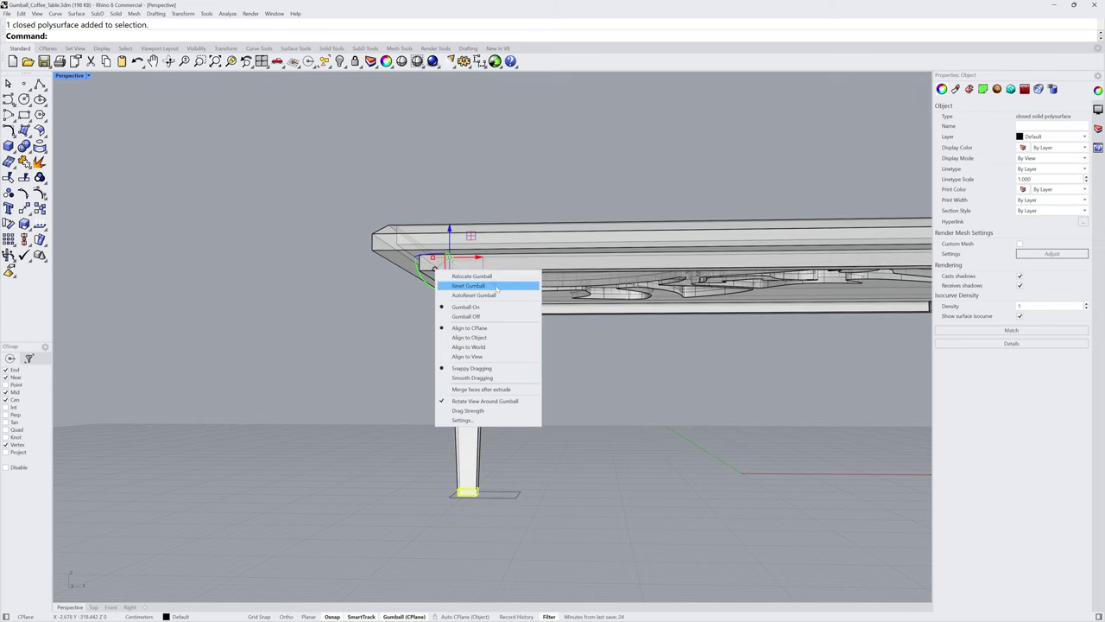
{"action": "left_click", "coordinate": [497, 289]}
{"action": "right_click_drag", "start_coordinate": [480, 460], "coordinate": [508, 473]}
{"action": "scroll", "coordinate": [471, 504], "scroll_direction": "up", "scroll_amount": 6}
{"action": "scroll", "coordinate": [501, 489], "scroll_direction": "down", "scroll_amount": 6}
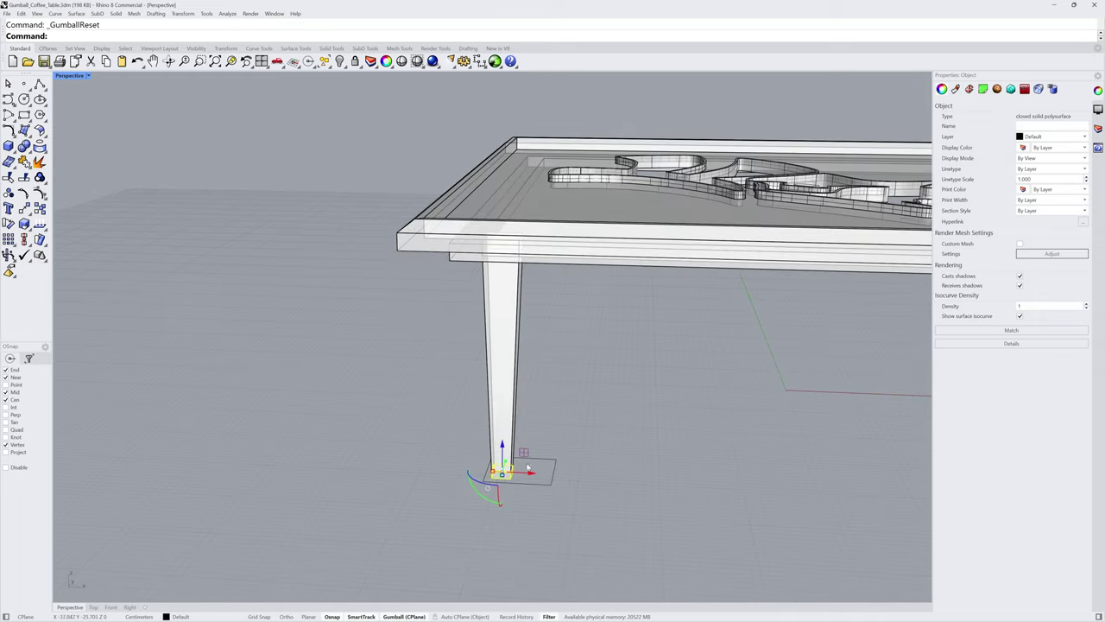
Select the leg together with its foot and relocate their gumball to the origin (0), aligned with the X and Y axes.
{"action": "left_click", "coordinate": [582, 395]}
{"action": "right_click_drag", "start_coordinate": [583, 395], "coordinate": [506, 394], "text": "shift"}
{"action": "left_click_drag", "start_coordinate": [347, 184], "coordinate": [454, 504]}
{"action": "right_click_drag", "start_coordinate": [454, 504], "coordinate": [496, 386]}
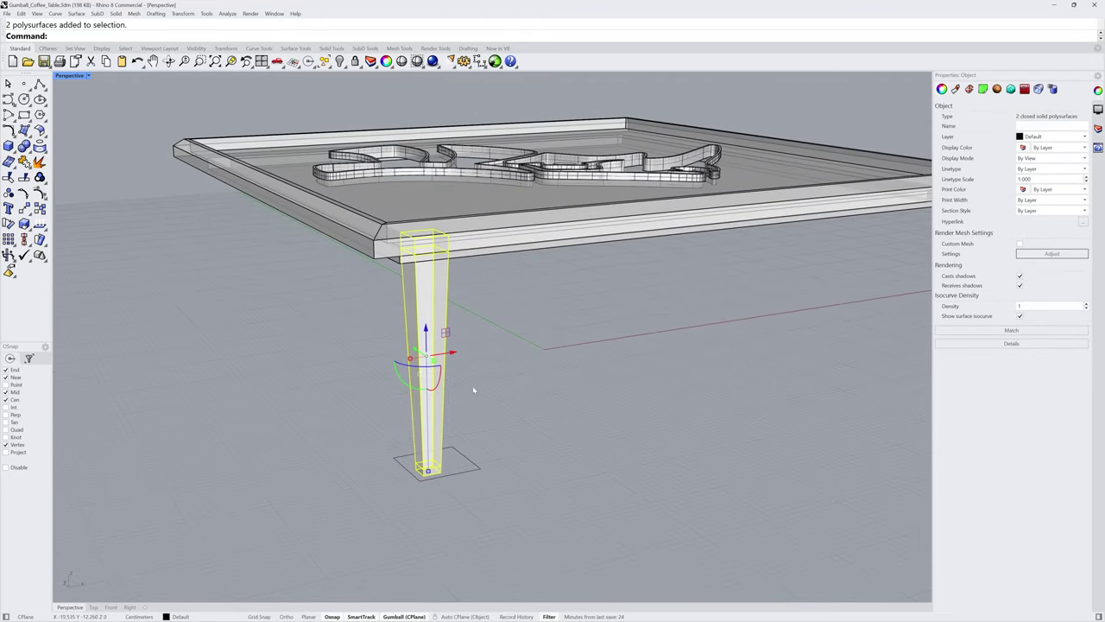
{"action": "left_click", "coordinate": [420, 374]}
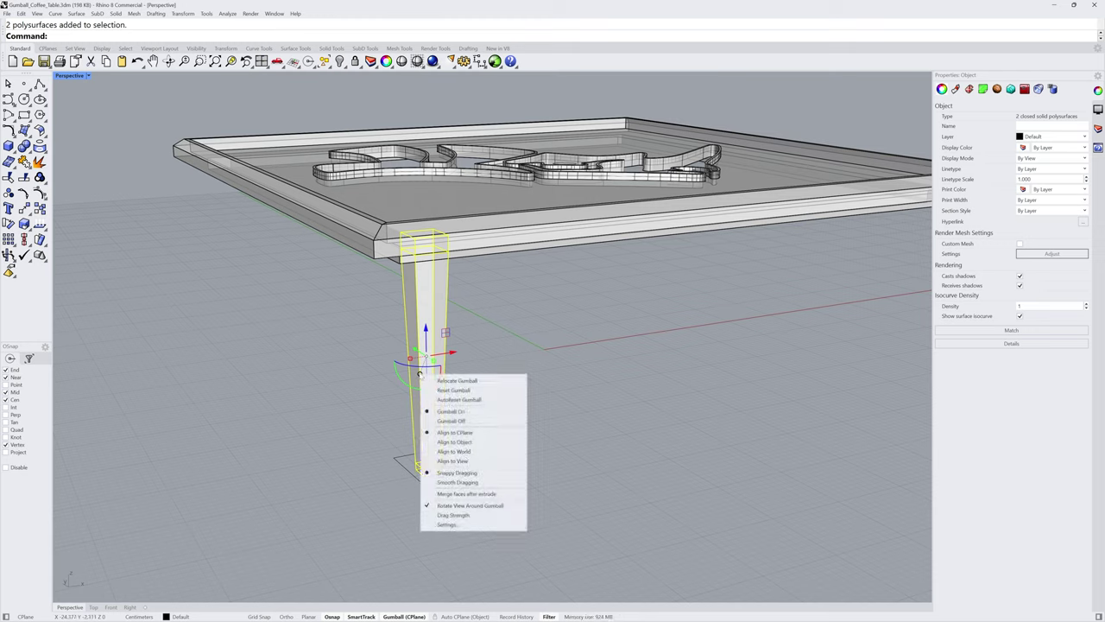
{"action": "left_click", "coordinate": [478, 381]}
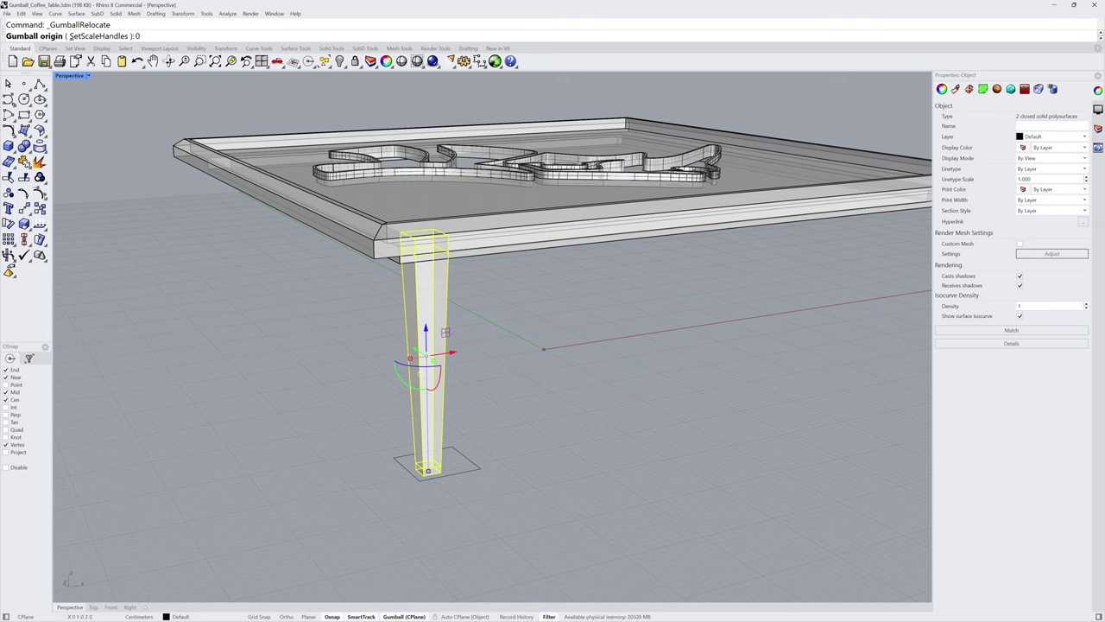
{"action": "left_click", "coordinate": [543, 349]}
{"action": "key", "text": "shift"}
{"action": "left_click", "coordinate": [606, 341]}
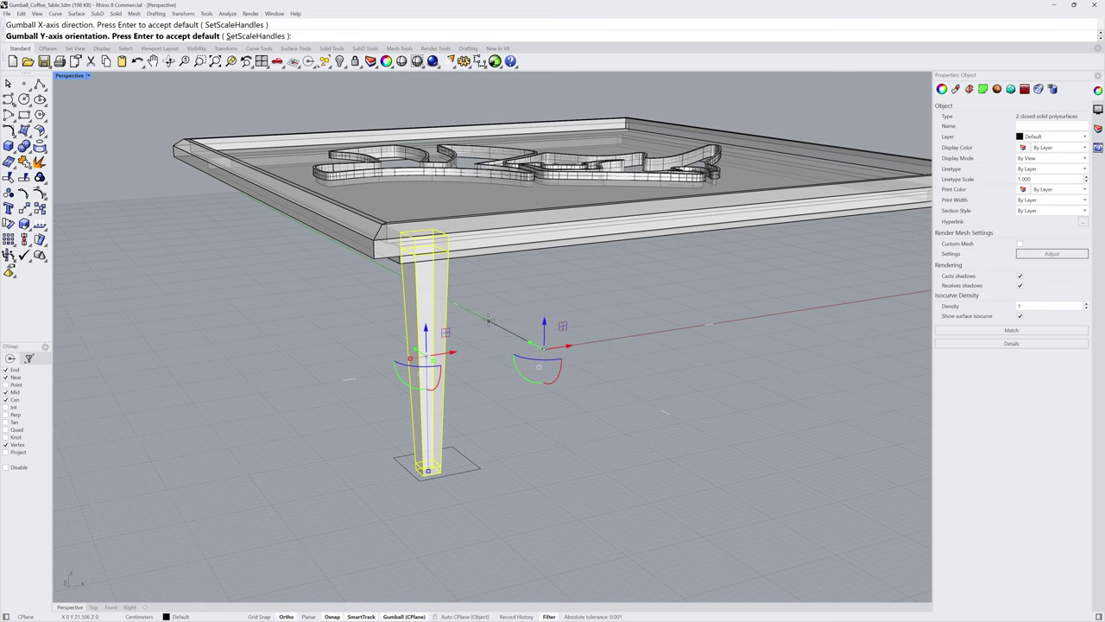
{"action": "left_click", "coordinate": [489, 320]}
Copy the leg and foot by rotating them about the origin's vertical axis in 90° increments, placing a leg at every table corner.
{"action": "right_click_drag", "start_coordinate": [616, 368], "coordinate": [526, 393]}
{"action": "scroll", "coordinate": [607, 383], "scroll_direction": "down", "scroll_amount": 3}
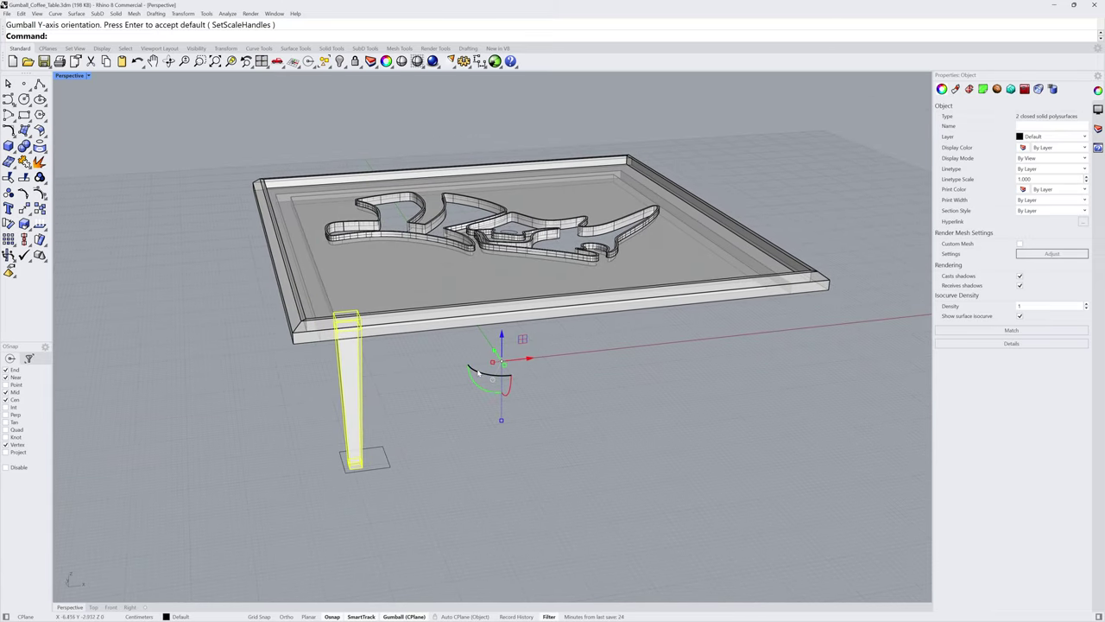
{"action": "left_click_drag", "start_coordinate": [477, 373], "coordinate": [508, 380]}
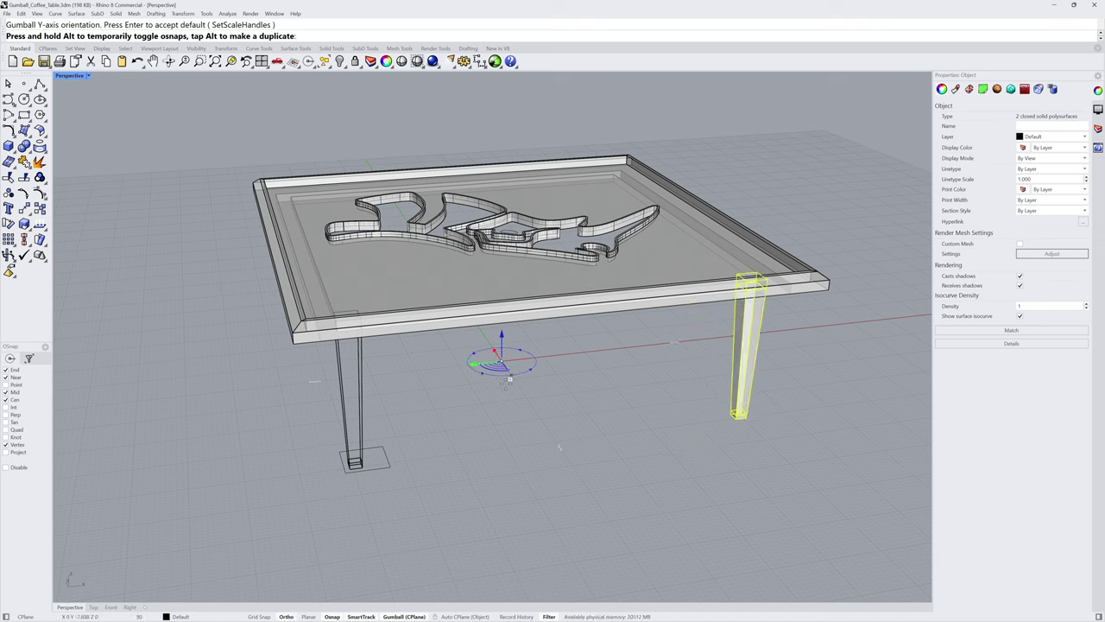
{"action": "mouse_move", "coordinate": [506, 381]}
{"action": "left_mouse_down"}
{"action": "mouse_move", "coordinate": [573, 356]}
{"action": "mouse_move", "coordinate": [513, 348]}
{"action": "left_mouse_up"}
{"action": "key", "text": "Escape"}
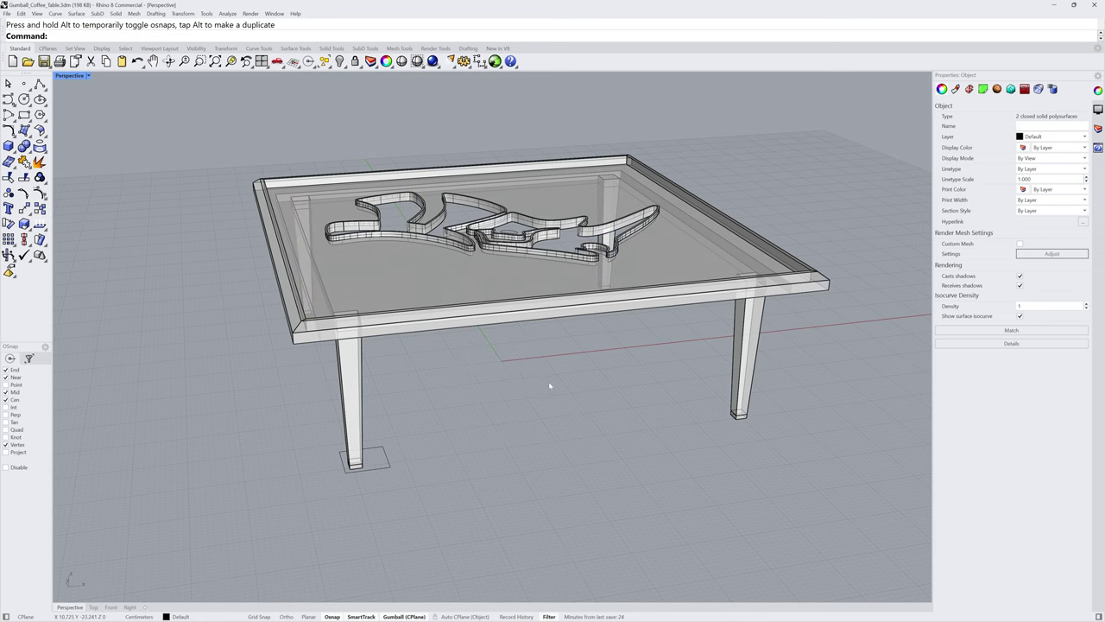
{"action": "right_click_drag", "start_coordinate": [548, 380], "coordinate": [637, 307]}
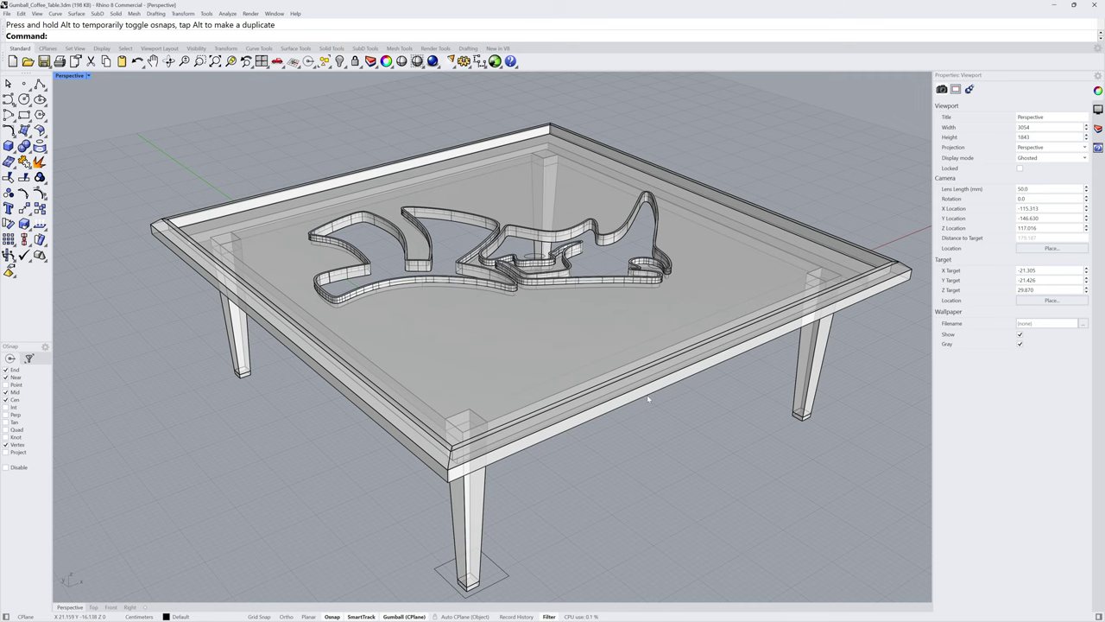
Create a planar surface across the frame's inner top opening and select it.
{"action": "right_click_drag", "start_coordinate": [611, 396], "coordinate": [634, 384]}
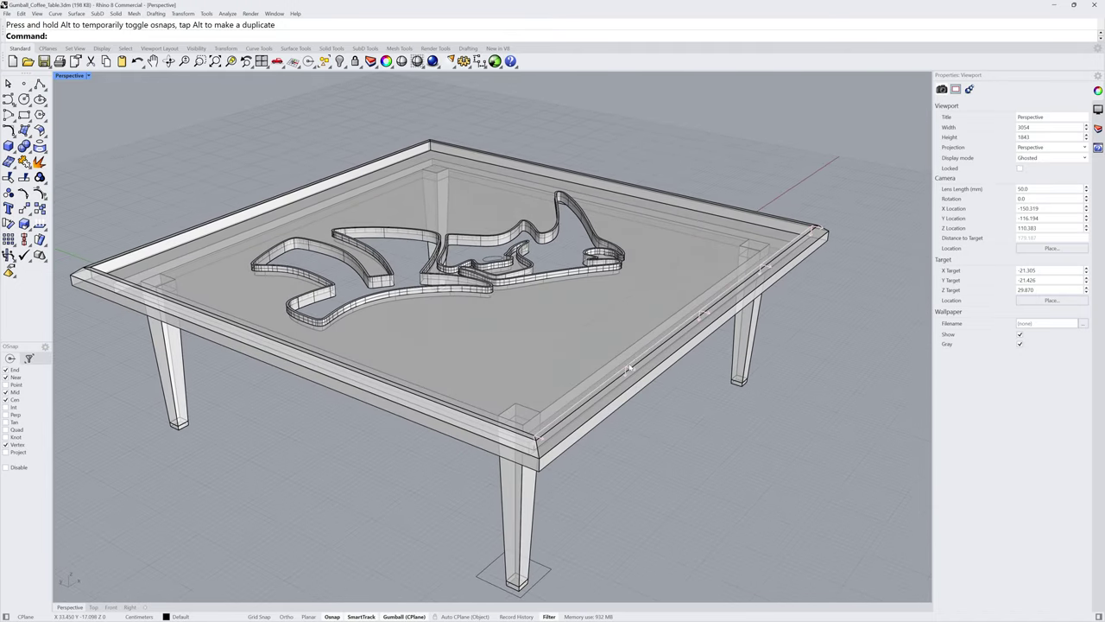
{"action": "left_click", "coordinate": [630, 368], "text": "ctrl+shift"}
{"action": "left_click_drag", "start_coordinate": [678, 304], "coordinate": [436, 144]}
{"action": "right_click_drag", "start_coordinate": [539, 108], "coordinate": [446, 323]}
{"action": "left_click", "coordinate": [452, 363]}
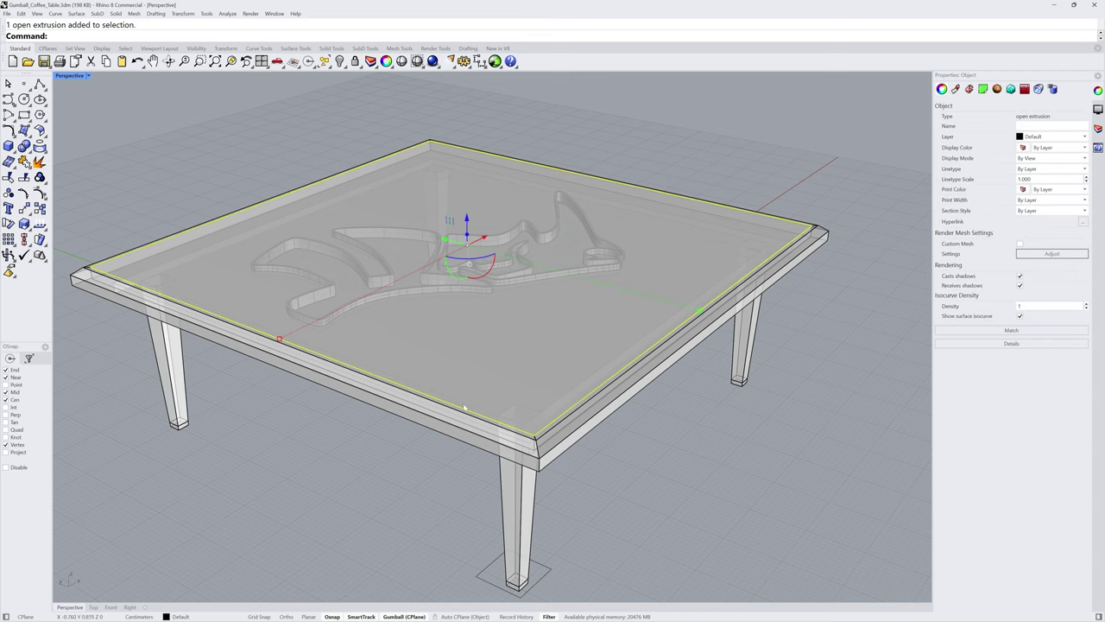
Extrude the planar surface downward inside the frame's recess into a solid panel, inspect it, and clear the selection.
{"action": "right_click_drag", "start_coordinate": [451, 362], "coordinate": [403, 380]}
{"action": "scroll", "coordinate": [402, 380], "scroll_direction": "up", "scroll_amount": 5}
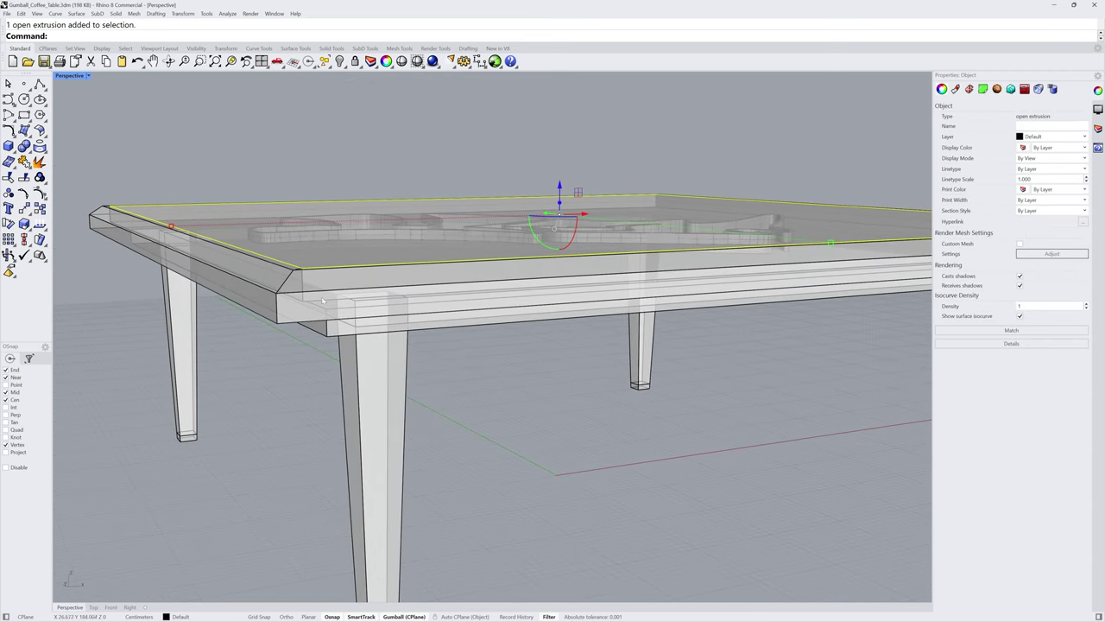
{"action": "left_click_drag", "start_coordinate": [559, 203], "coordinate": [304, 288]}
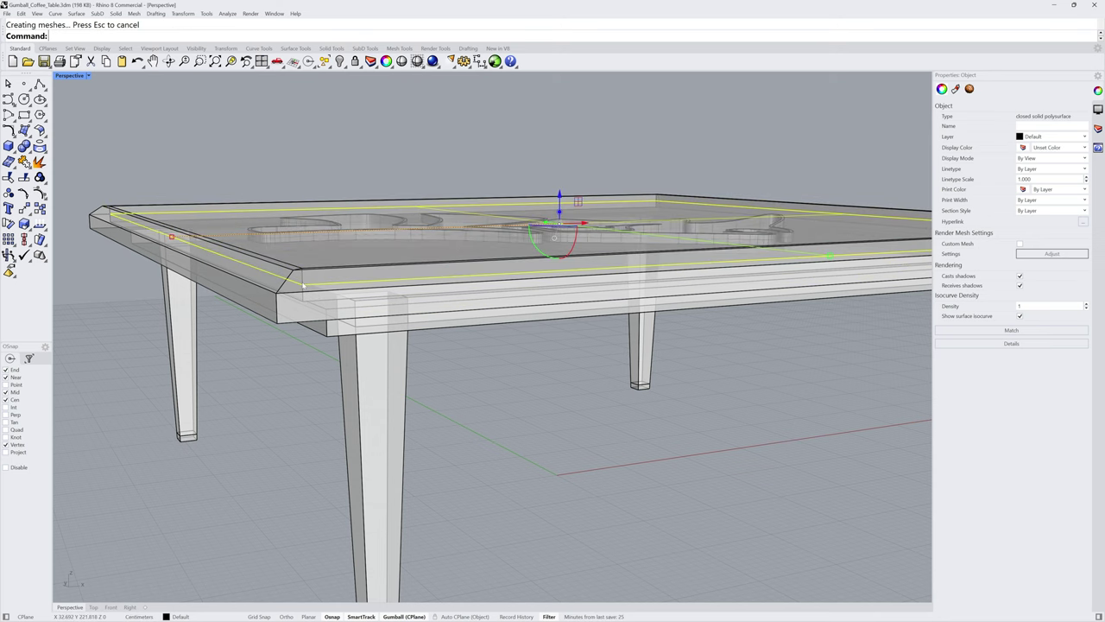
{"action": "left_click", "coordinate": [482, 353]}
{"action": "left_click", "coordinate": [445, 264]}
{"action": "right_click_drag", "start_coordinate": [446, 322], "coordinate": [433, 319]}
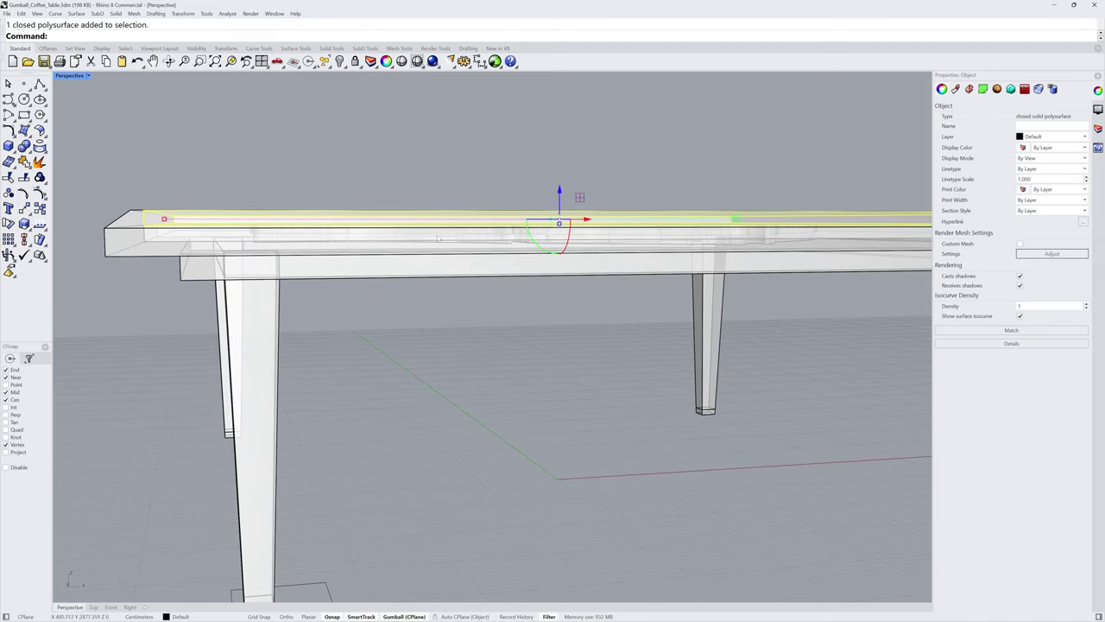
{"action": "right_click_drag", "start_coordinate": [435, 272], "coordinate": [422, 340]}
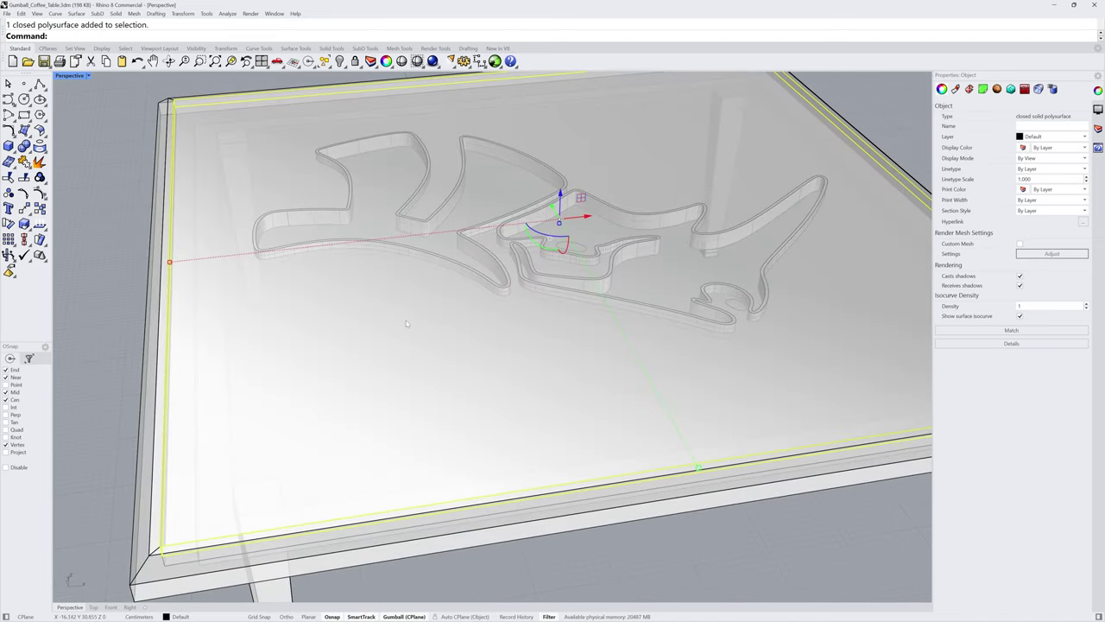
{"action": "scroll", "coordinate": [407, 326], "scroll_direction": "down", "scroll_amount": 3}
{"action": "key", "text": "Escape"}
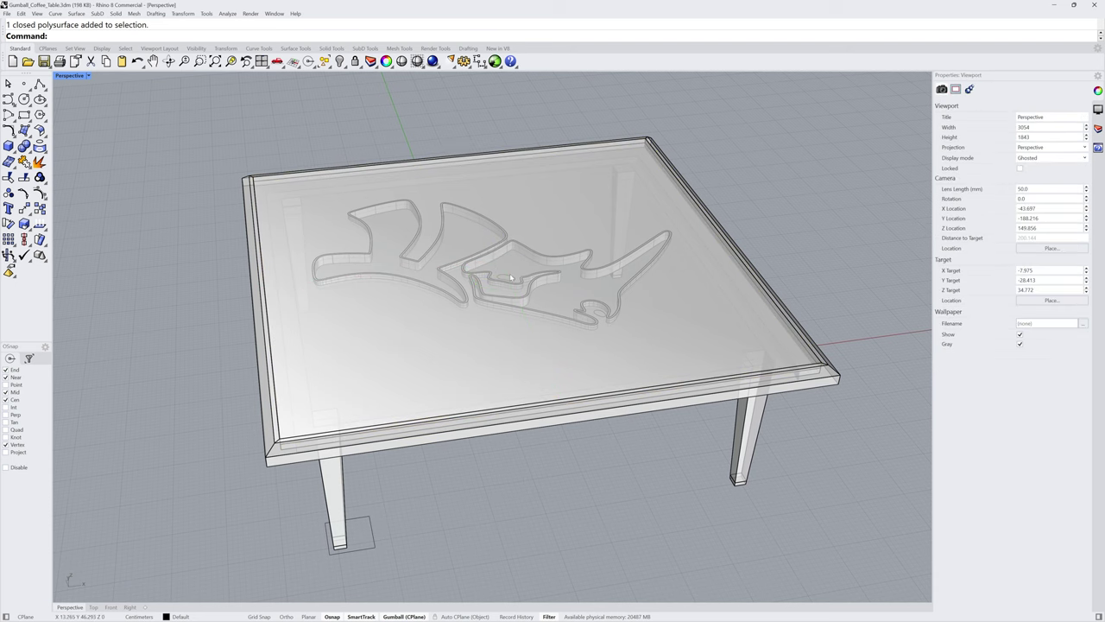
Cut the two grouped eye and nostril curves of the rhino head upward through the panel, and clear the selection.
{"action": "left_click", "coordinate": [510, 277]}
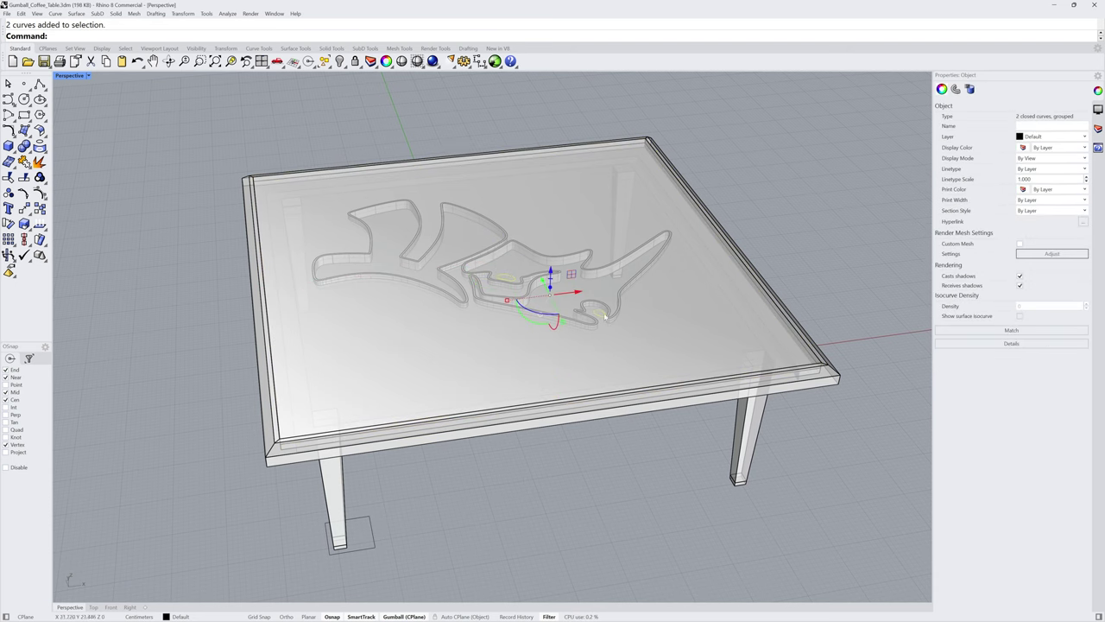
{"action": "right_click_drag", "start_coordinate": [601, 315], "coordinate": [656, 316]}
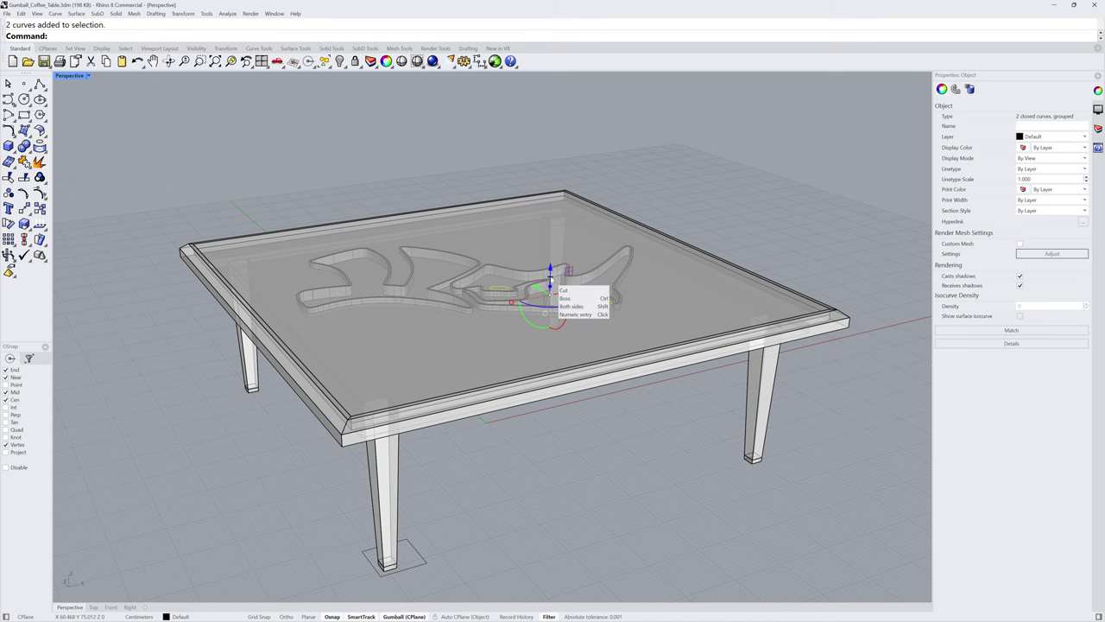
{"action": "left_click_drag", "start_coordinate": [550, 281], "coordinate": [634, 151]}
{"action": "left_click", "coordinate": [747, 190]}
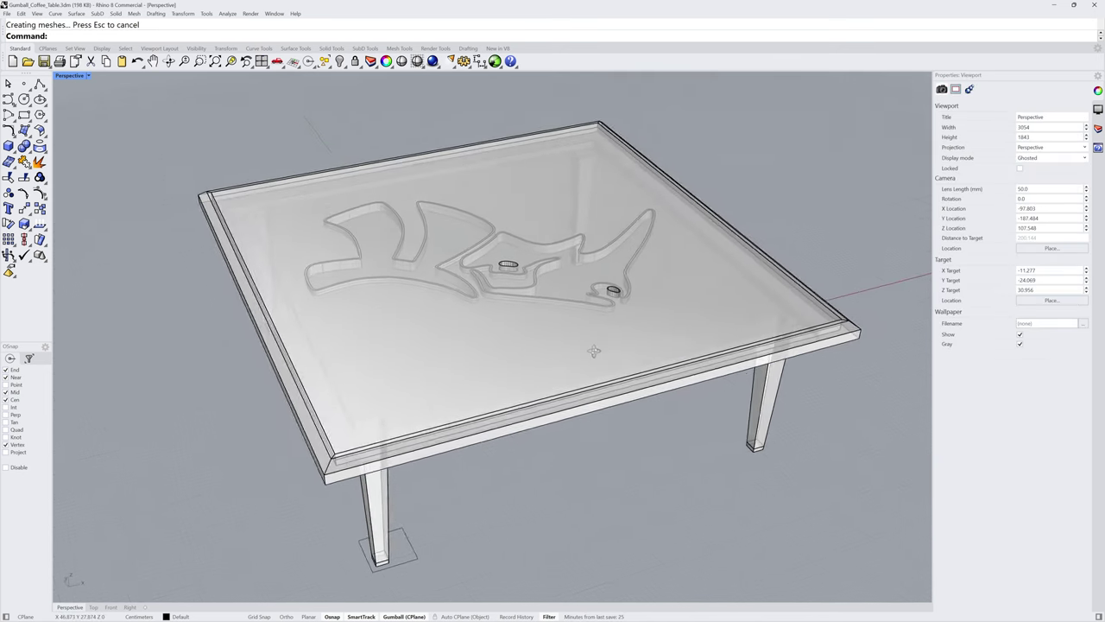
Assign the Glass material to the panel covering the tabletop, and clear the selection.
{"action": "right_click_drag", "start_coordinate": [594, 350], "coordinate": [592, 317]}
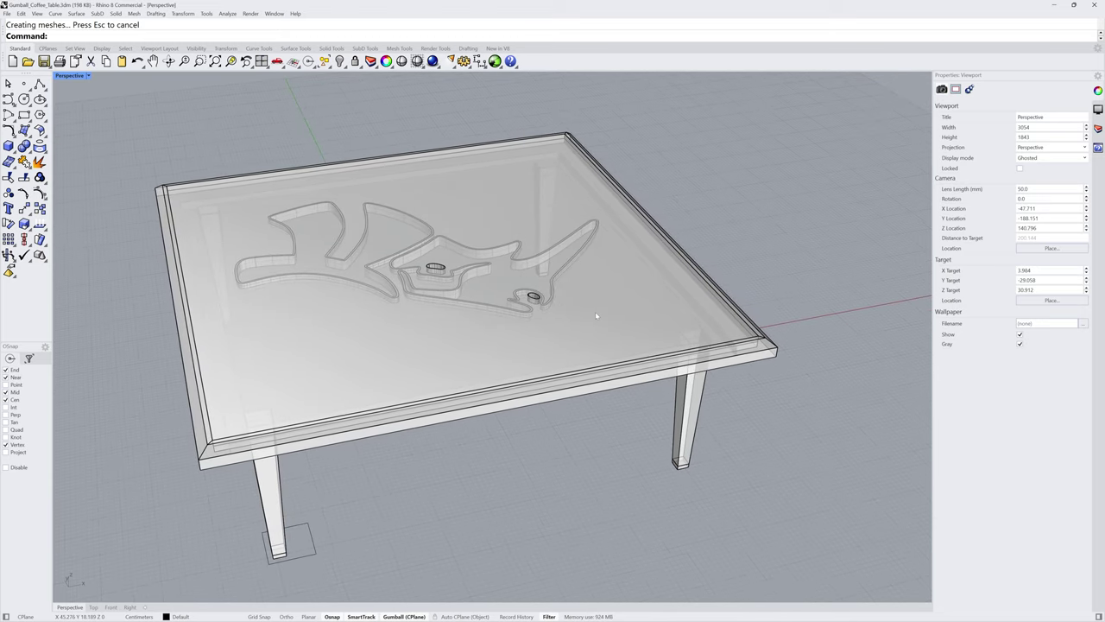
{"action": "left_click", "coordinate": [595, 312]}
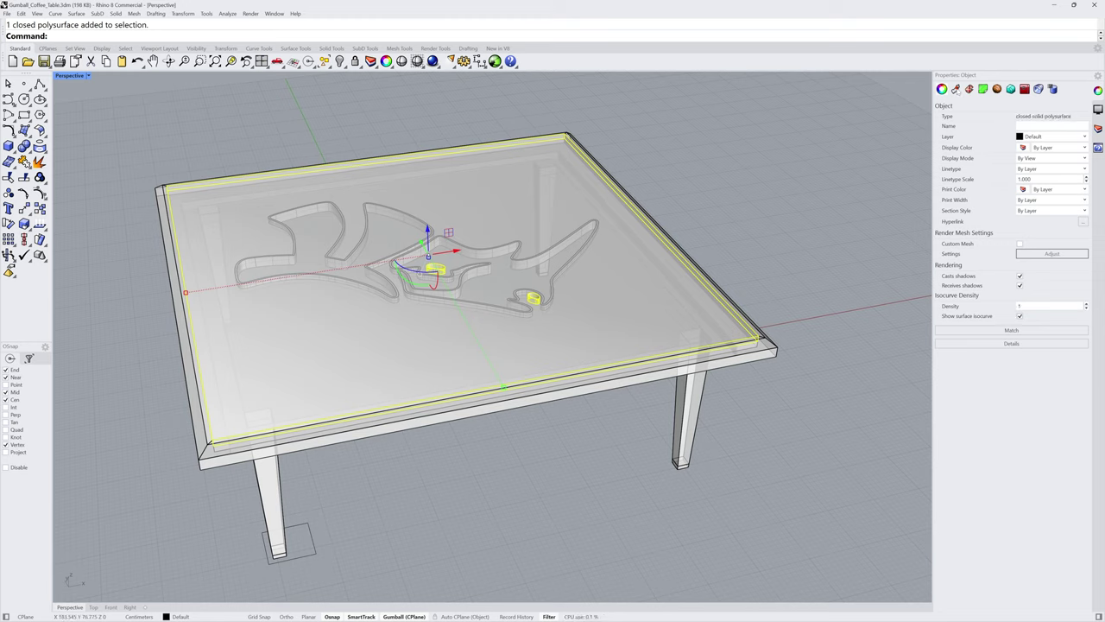
{"action": "left_click", "coordinate": [956, 89]}
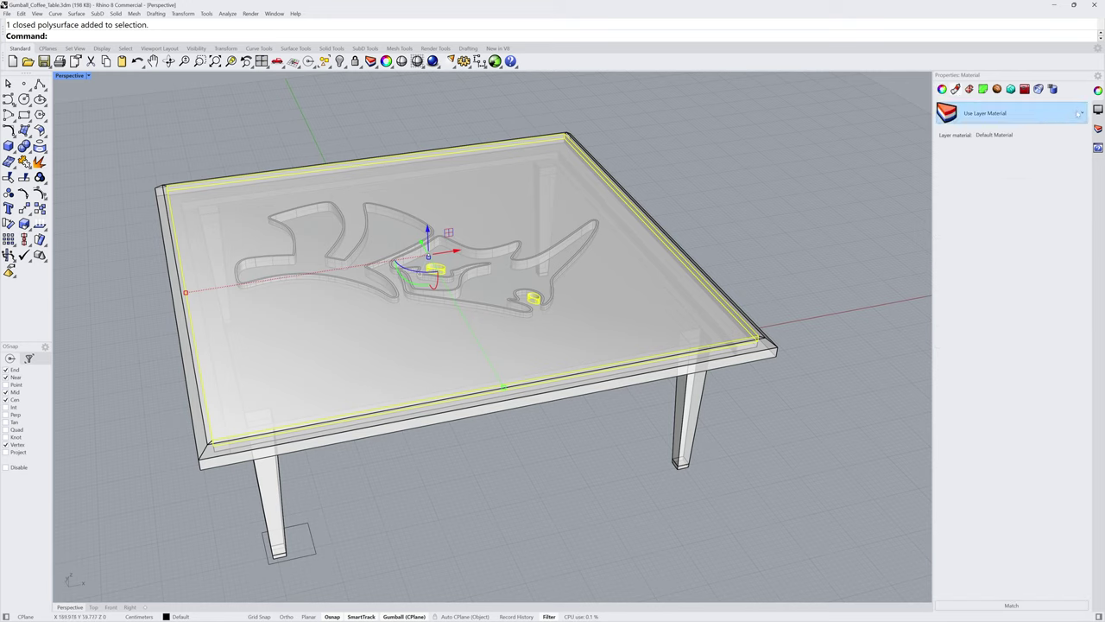
{"action": "left_click", "coordinate": [1079, 113]}
{"action": "left_click", "coordinate": [1008, 258]}
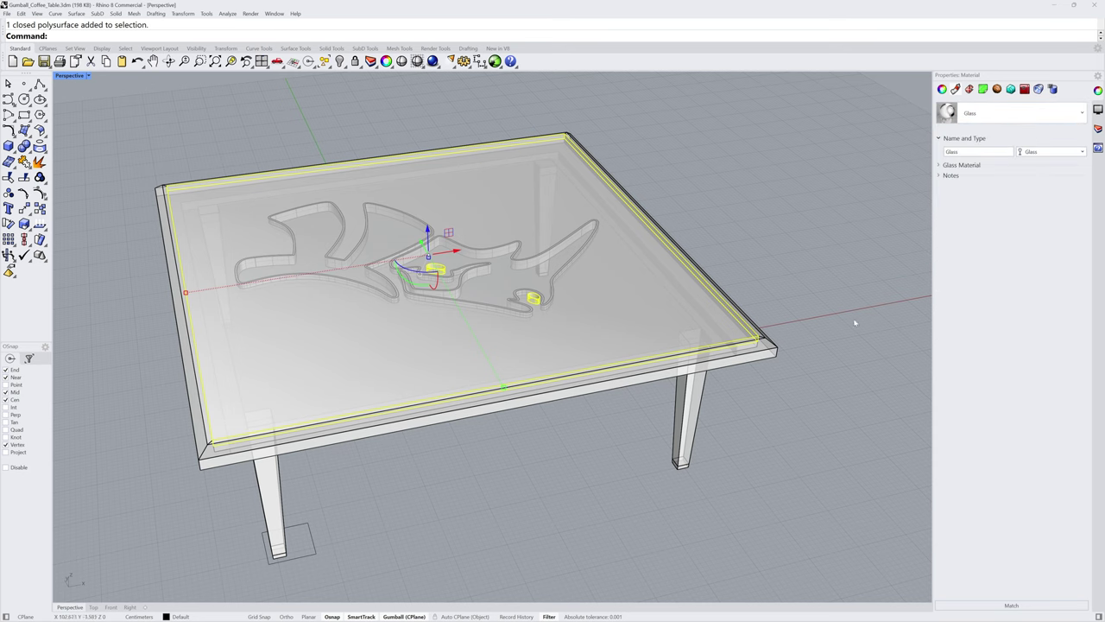
{"action": "left_click", "coordinate": [575, 481]}
Set the Perspective viewport's display mode to Monochrome and view the finished table from a low angle.
{"action": "right_click_drag", "start_coordinate": [575, 481], "coordinate": [513, 404]}
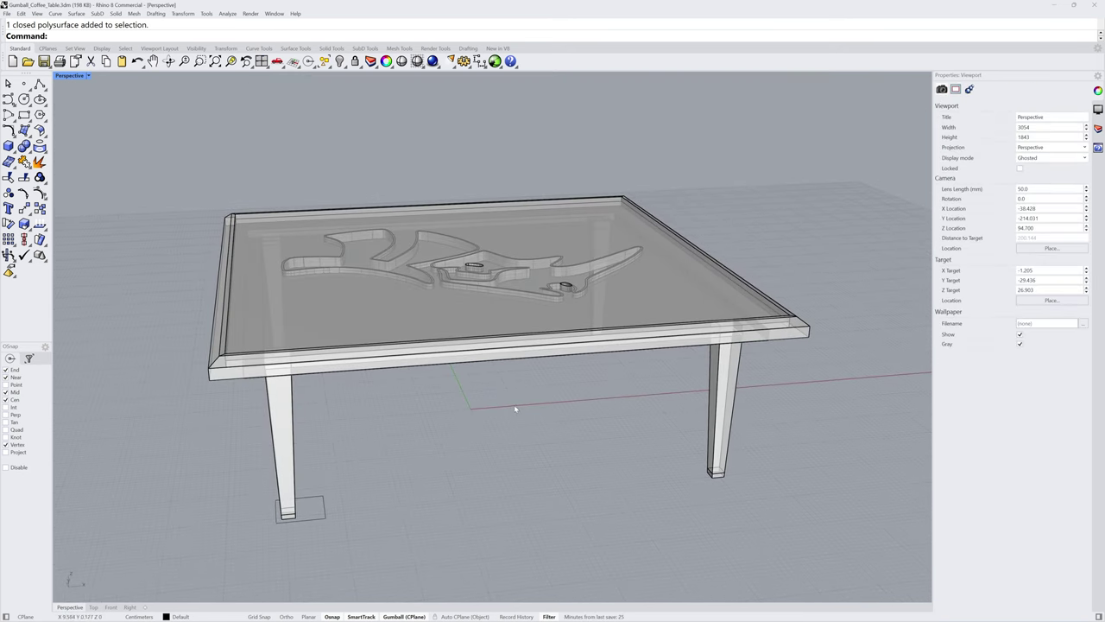
{"action": "left_click", "coordinate": [88, 76]}
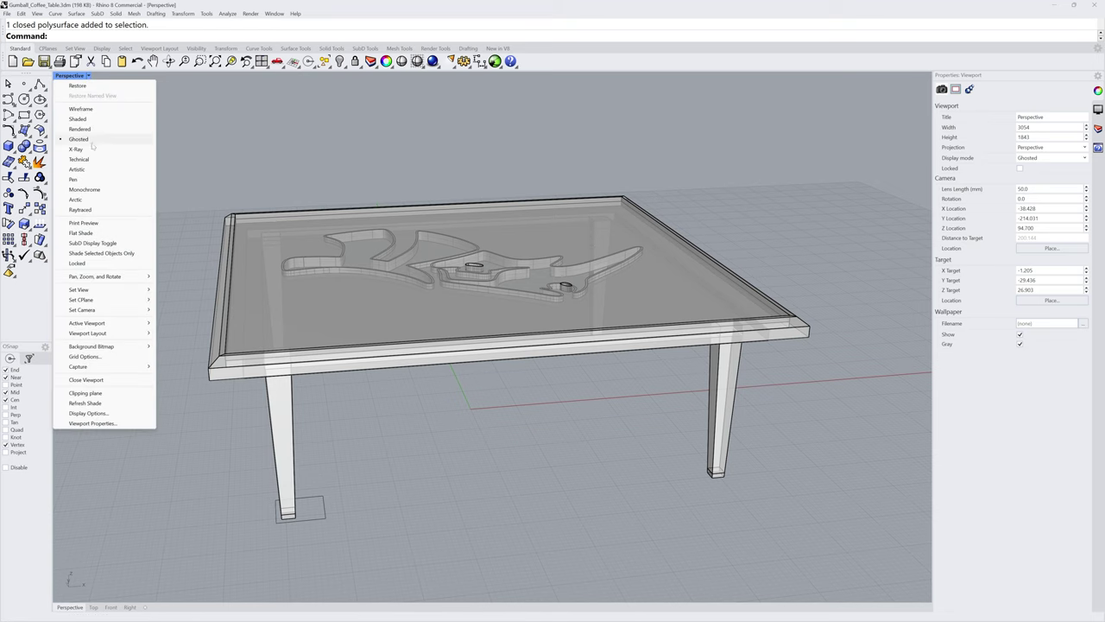
{"action": "left_click", "coordinate": [107, 192]}
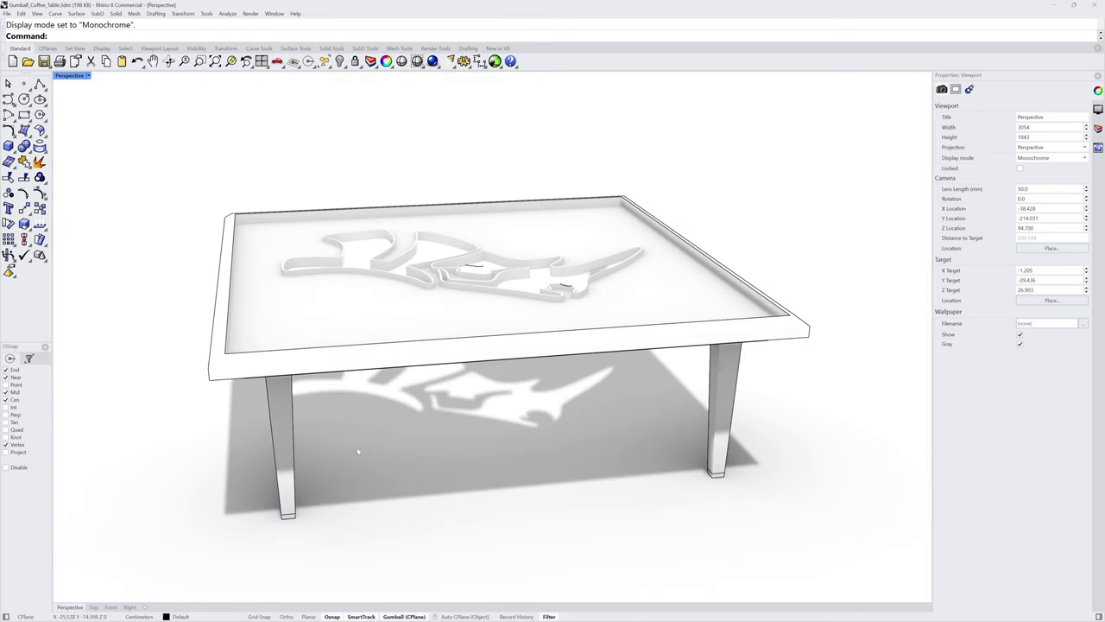
{"action": "mouse_move", "coordinate": [546, 426]}
{"action": "right_mouse_down"}
{"action": "mouse_move", "coordinate": [529, 416]}
{"action": "mouse_move", "coordinate": [574, 409]}
{"action": "mouse_move", "coordinate": [555, 417]}
{"action": "right_mouse_up"}
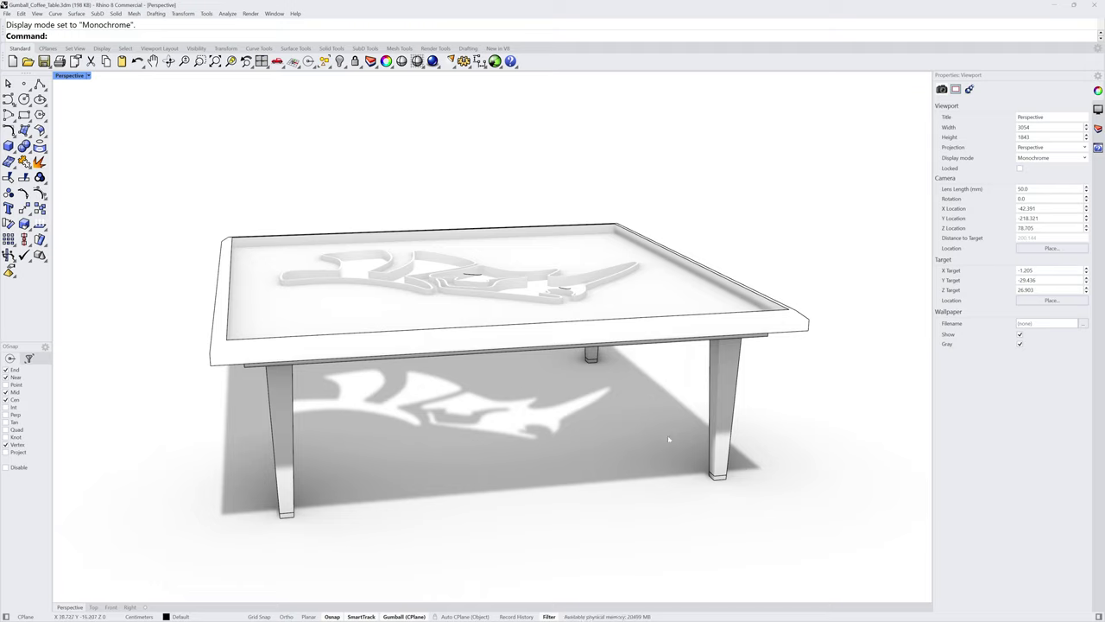